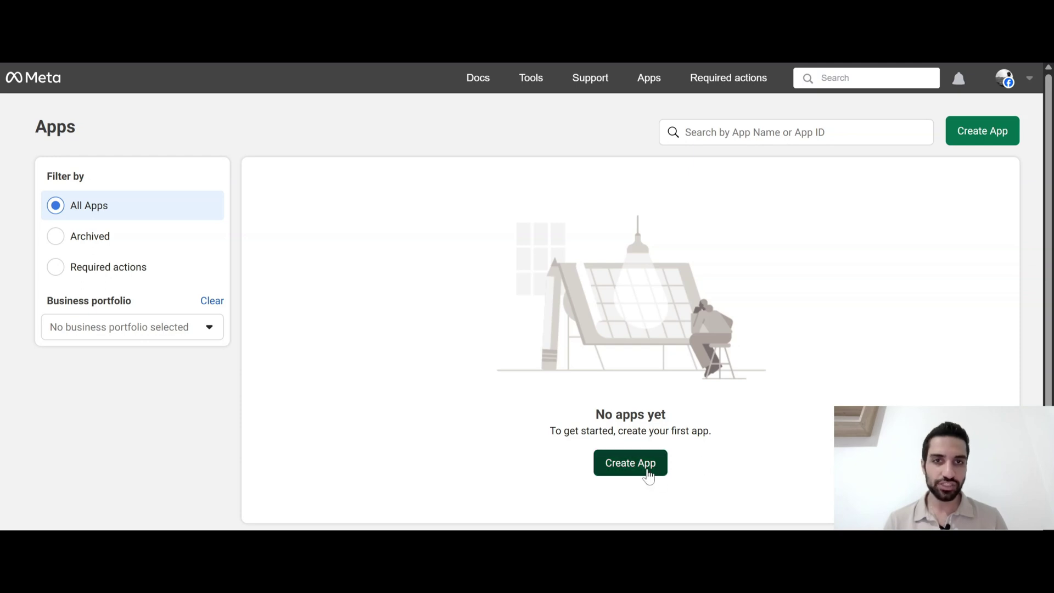
Create a new Meta app named 'test' and advance to the use case choice
{"action": "left_click", "coordinate": [630, 471]}
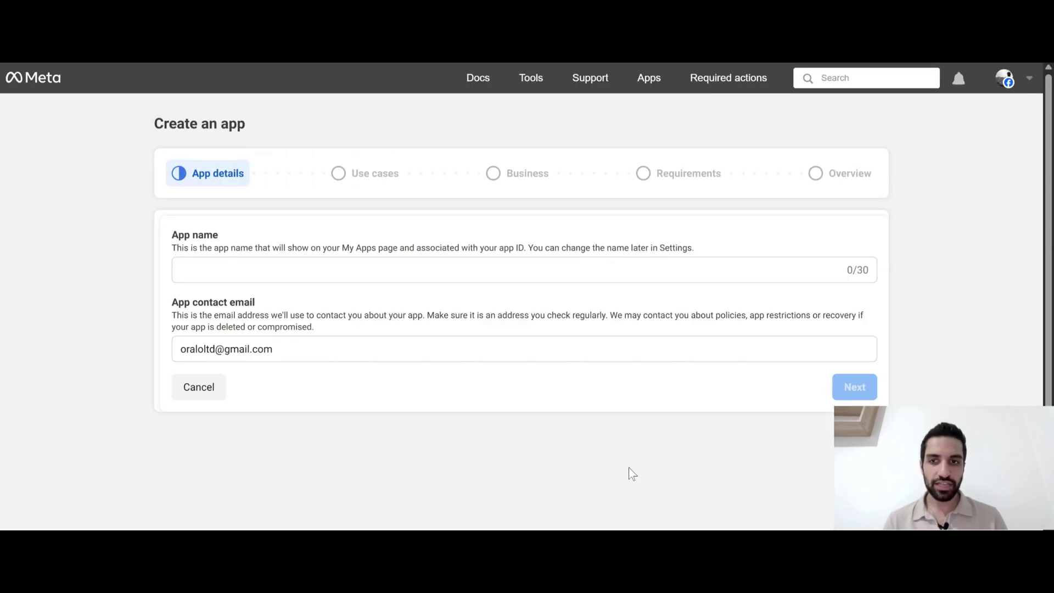
{"action": "left_click", "coordinate": [246, 266]}
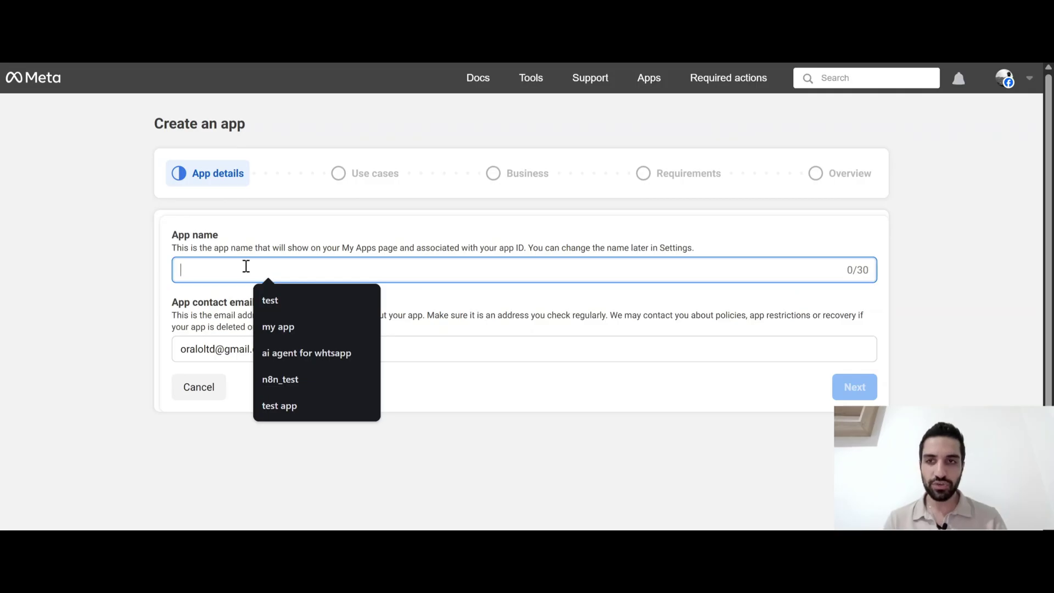
{"action": "type", "text": "test"}
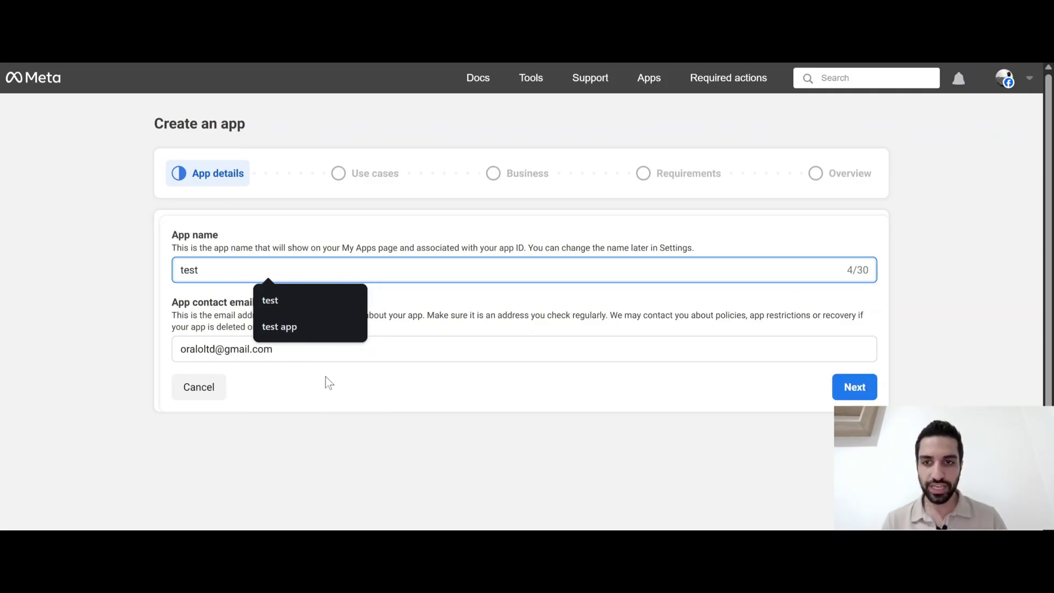
{"action": "left_click", "coordinate": [327, 378]}
{"action": "left_click", "coordinate": [352, 357]}
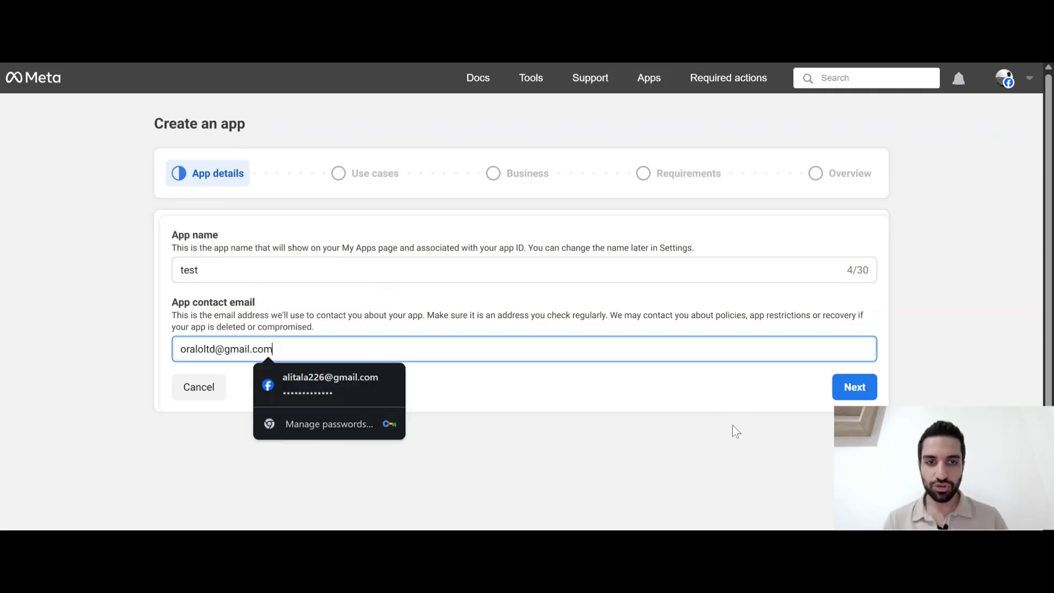
{"action": "left_click", "coordinate": [851, 393]}
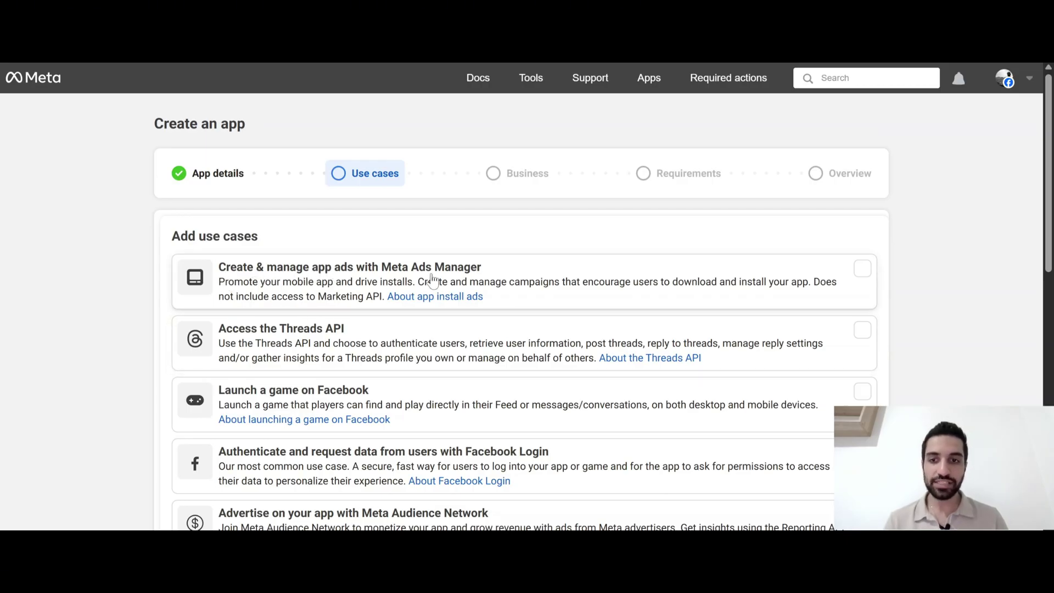
Select the Other use case and continue to the app type step
{"action": "scroll", "coordinate": [430, 278], "scroll_direction": "down", "scroll_amount": 2}
{"action": "scroll", "coordinate": [344, 305], "scroll_direction": "down", "scroll_amount": 2}
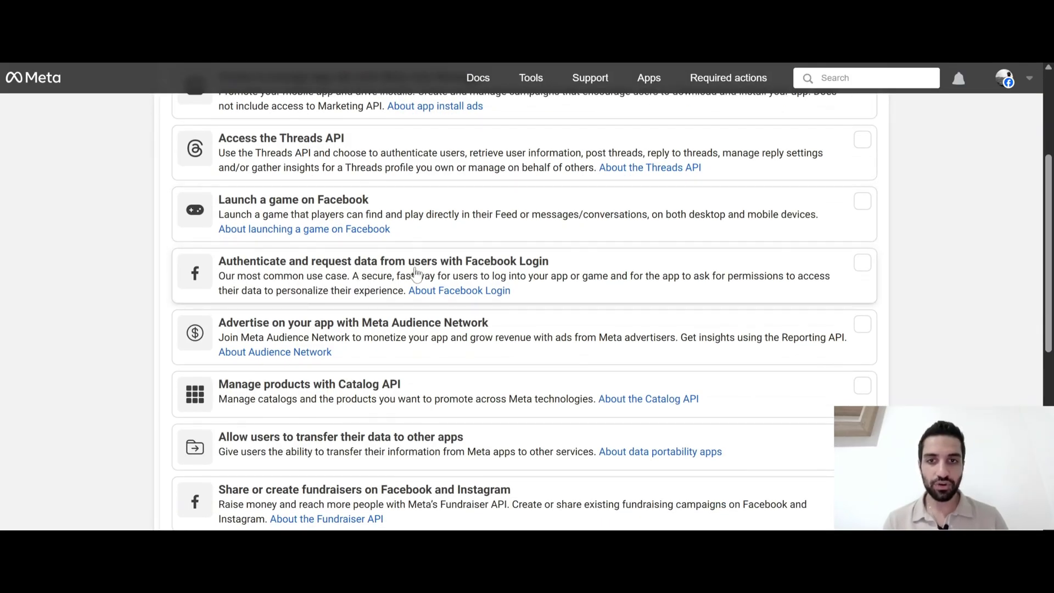
{"action": "scroll", "coordinate": [536, 285], "scroll_direction": "down", "scroll_amount": 1}
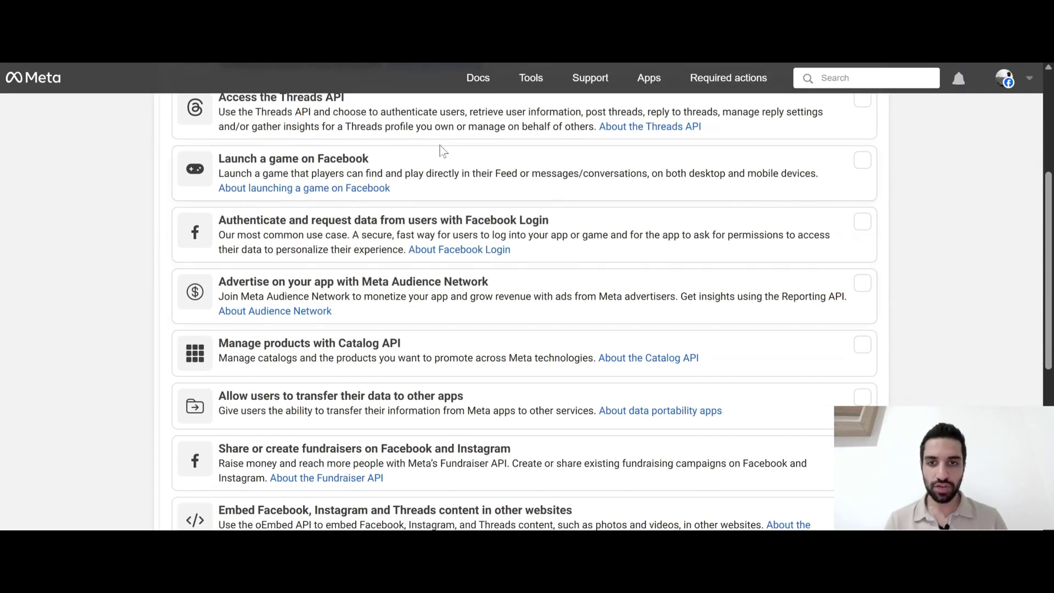
{"action": "scroll", "coordinate": [438, 346], "scroll_direction": "down", "scroll_amount": 5}
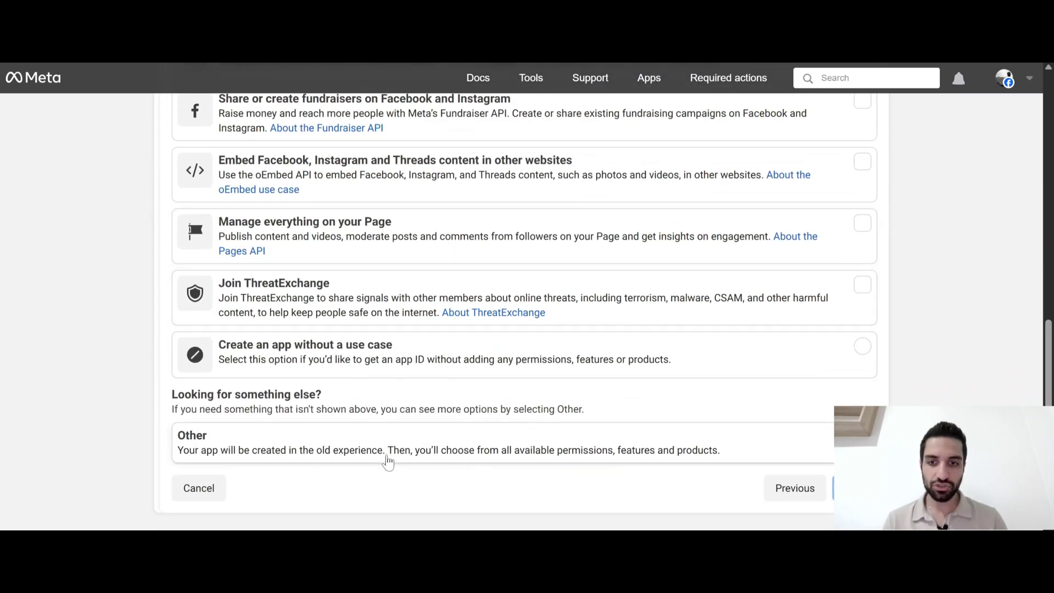
{"action": "left_click", "coordinate": [387, 459]}
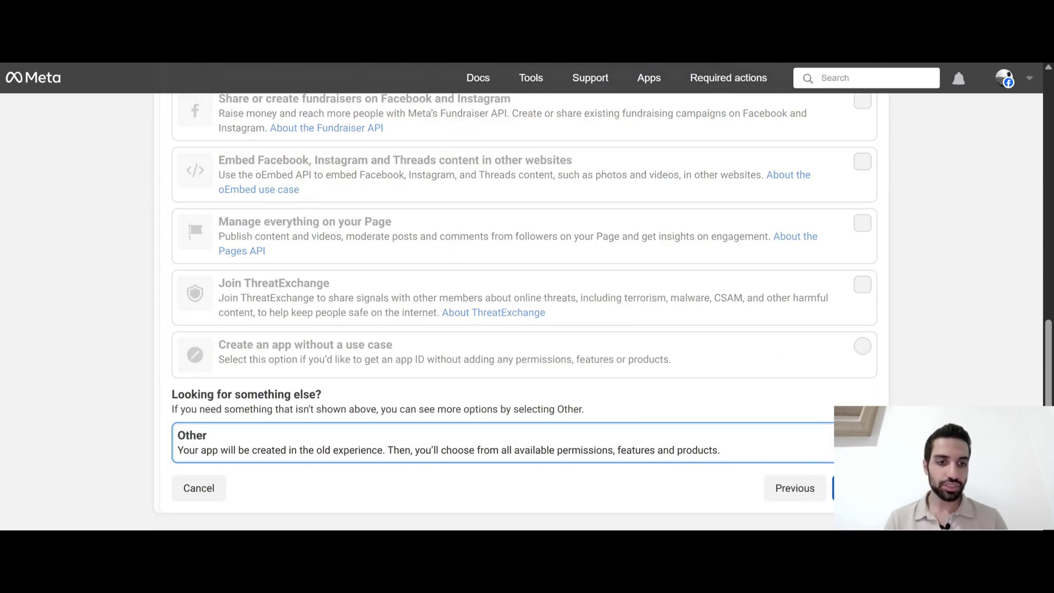
{"action": "left_click", "coordinate": [855, 488]}
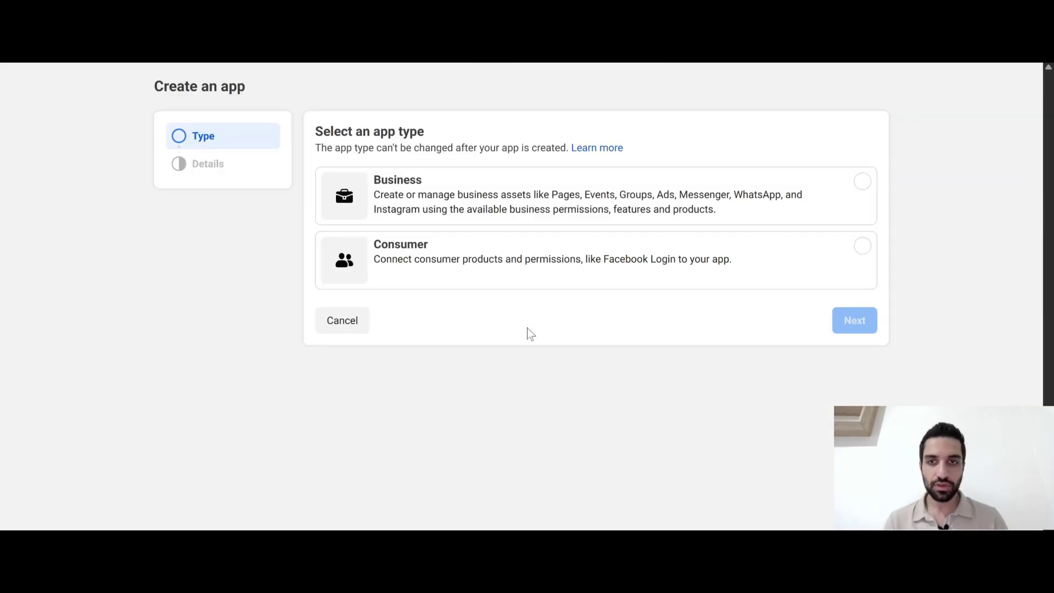
Make 'test' a Business app and create it with no business portfolio selected
{"action": "scroll", "coordinate": [333, 152], "scroll_direction": "up", "scroll_amount": 1}
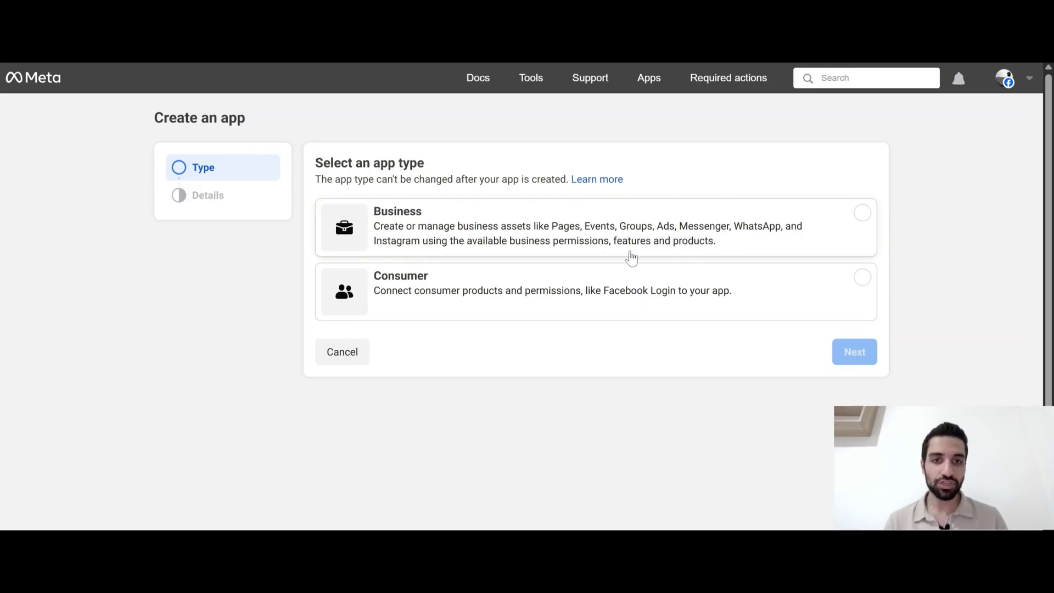
{"action": "left_click", "coordinate": [552, 230]}
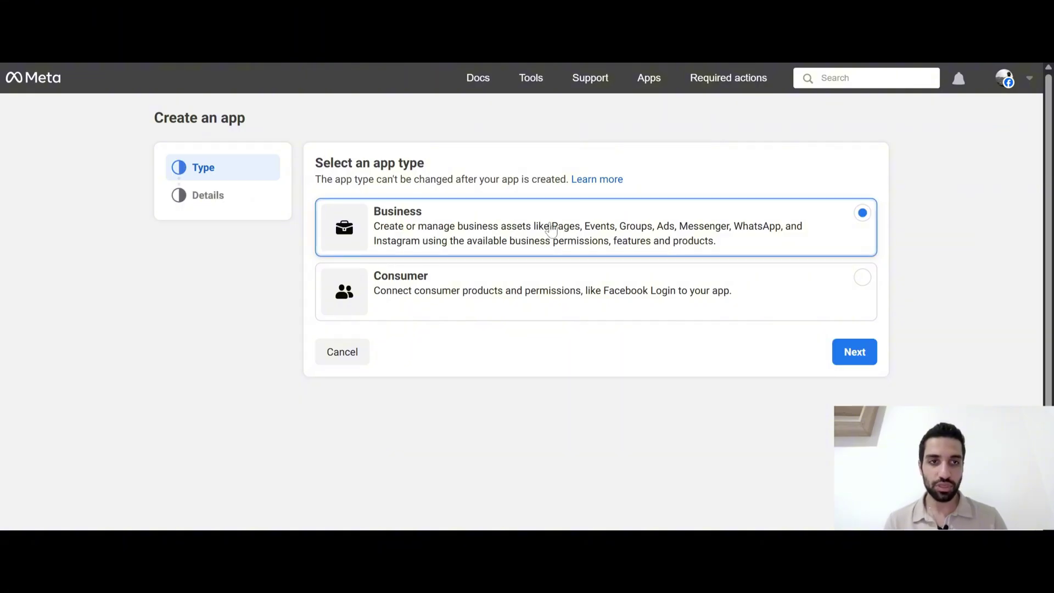
{"action": "left_click", "coordinate": [866, 353]}
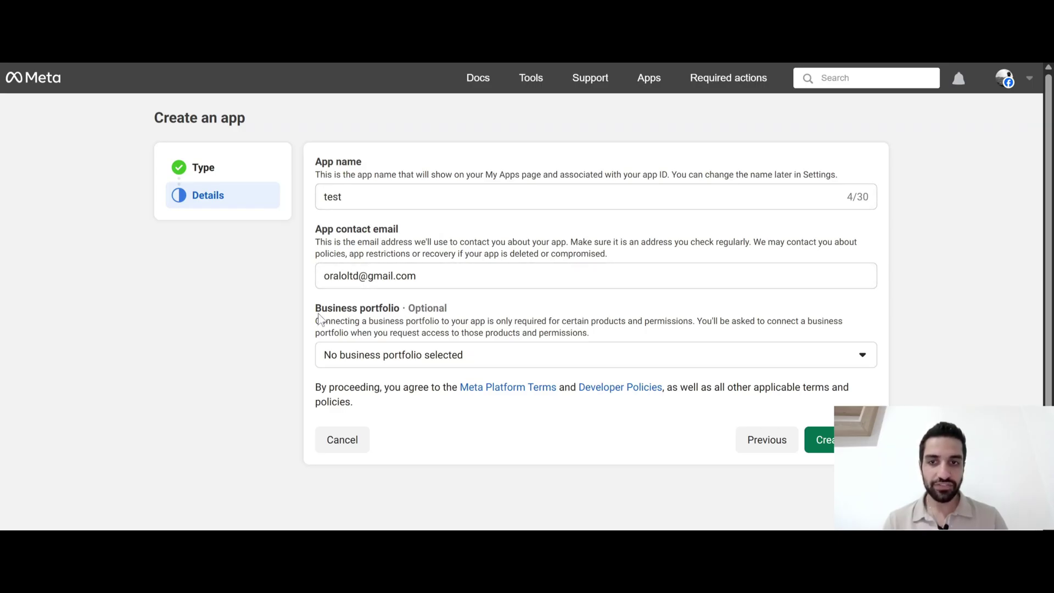
{"action": "left_click_drag", "start_coordinate": [316, 309], "coordinate": [400, 313]}
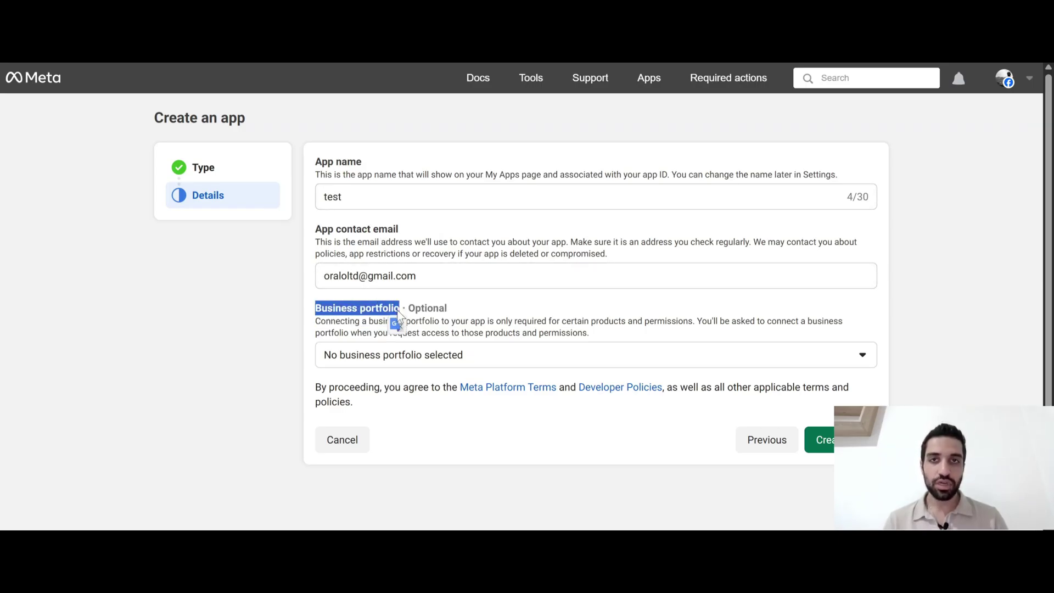
{"action": "left_click", "coordinate": [484, 360]}
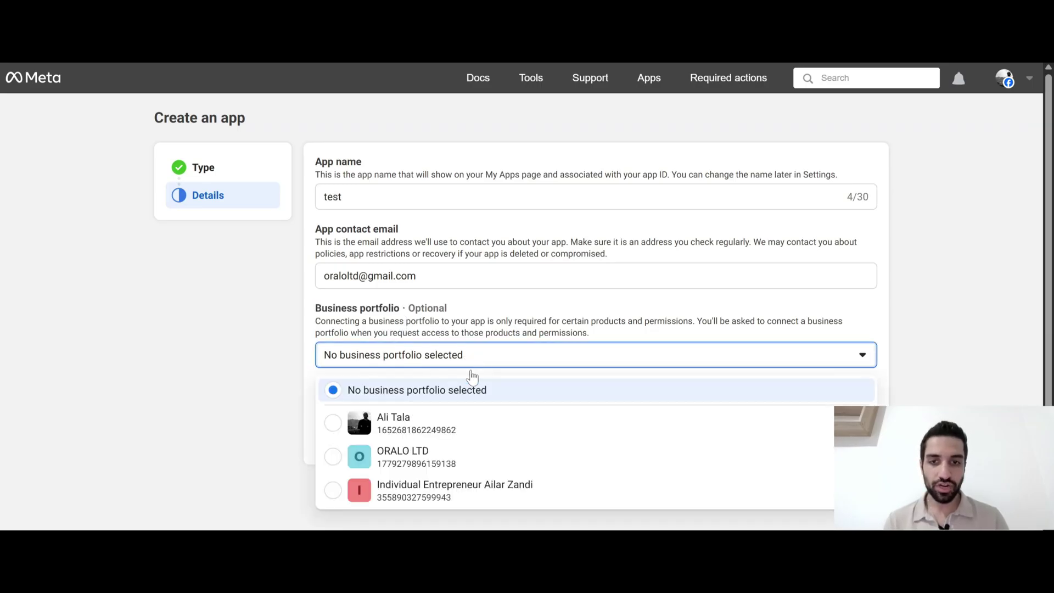
{"action": "left_click", "coordinate": [279, 388]}
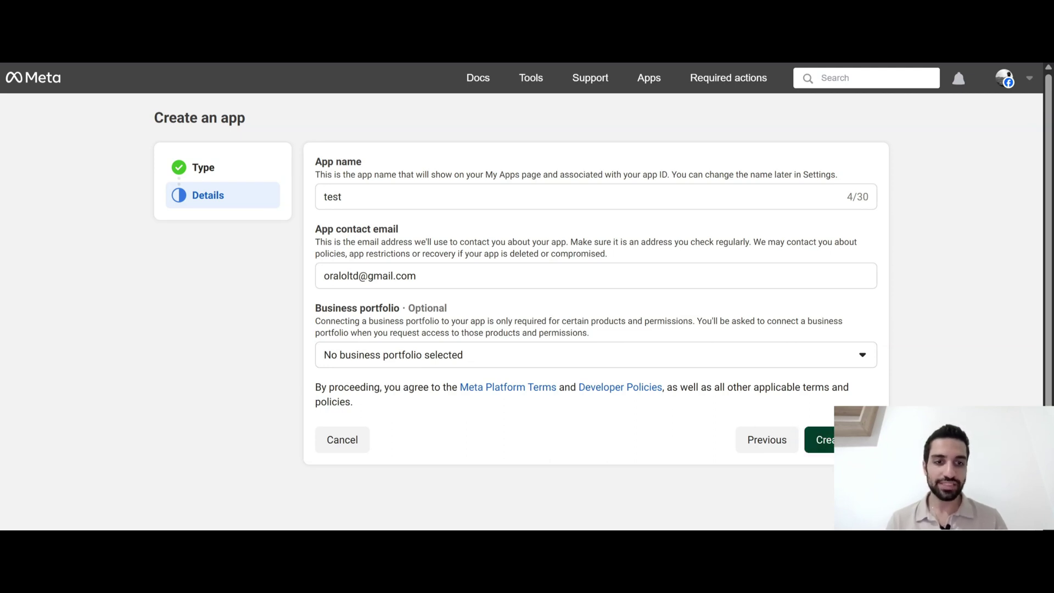
{"action": "left_click", "coordinate": [820, 440]}
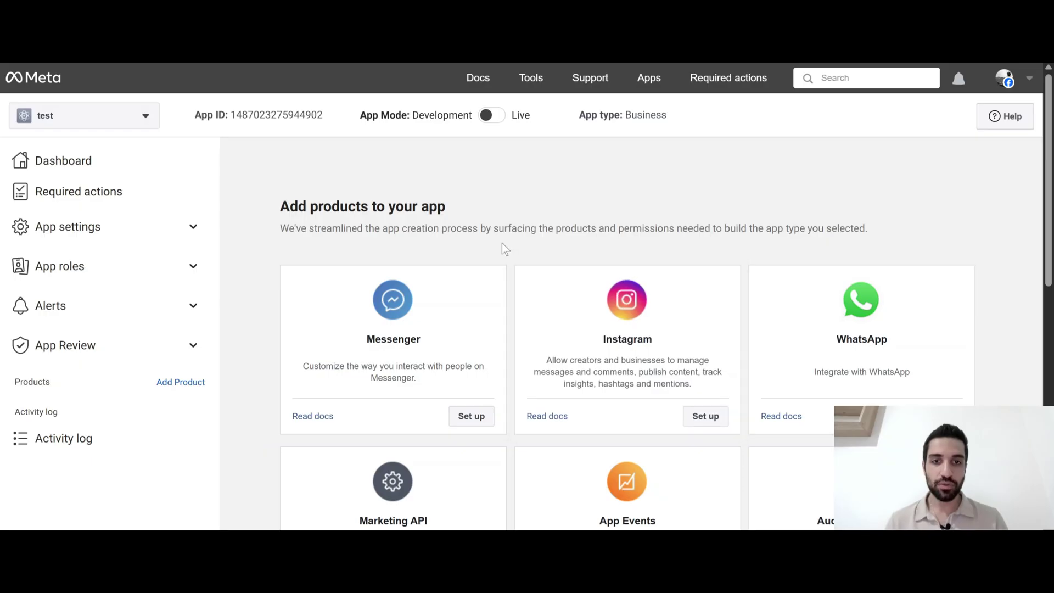
Set up Messenger for the test app and bring up its Configure webhooks Callback URL section
{"action": "scroll", "coordinate": [504, 249], "scroll_direction": "down", "scroll_amount": 1}
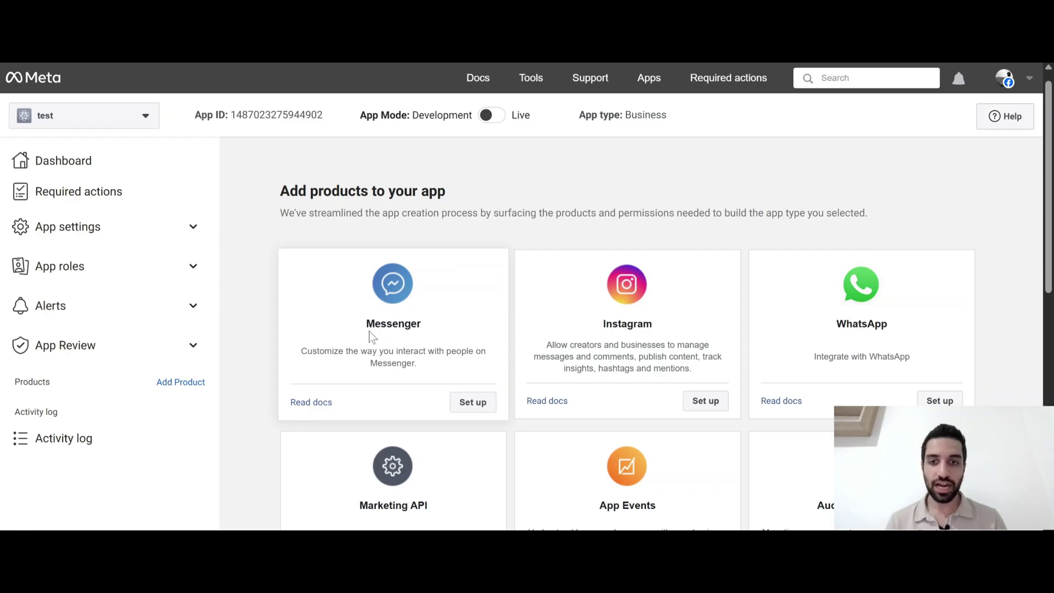
{"action": "left_click", "coordinate": [471, 403]}
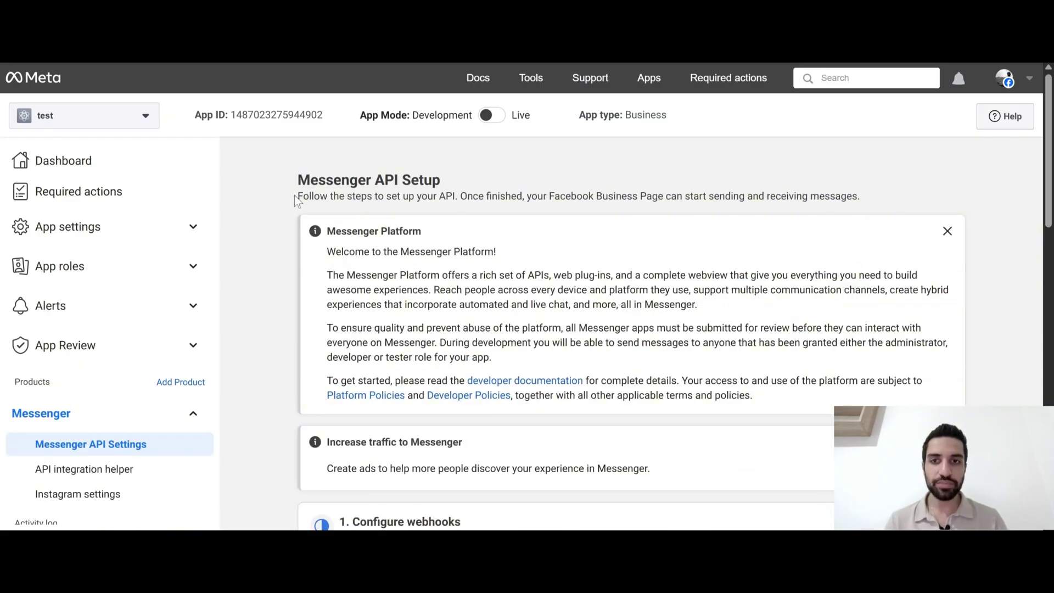
{"action": "scroll", "coordinate": [582, 277], "scroll_direction": "down", "scroll_amount": 3}
{"action": "scroll", "coordinate": [582, 276], "scroll_direction": "down", "scroll_amount": 2}
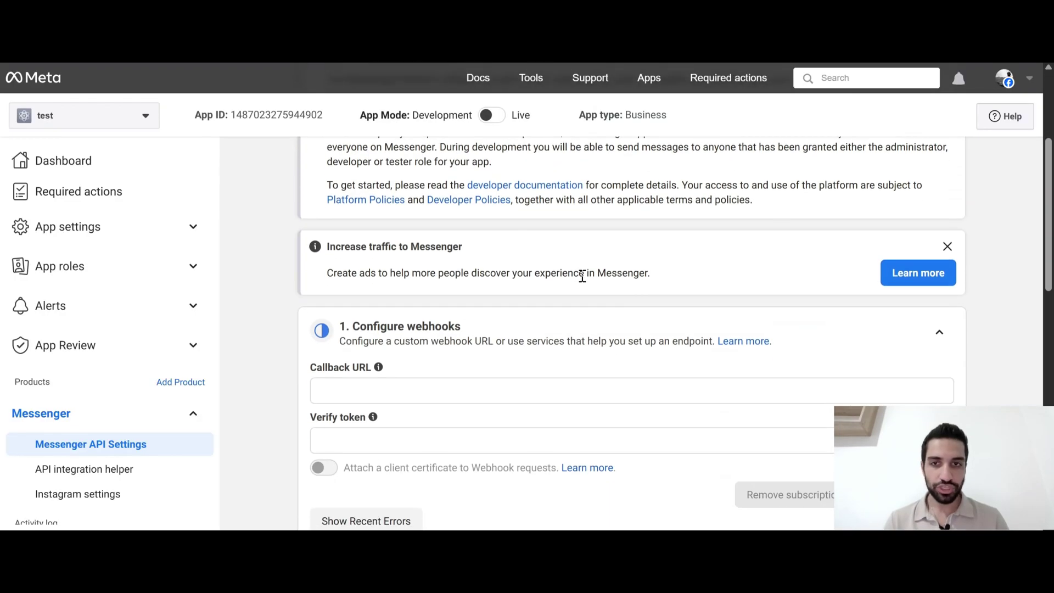
{"action": "left_click_drag", "start_coordinate": [354, 263], "coordinate": [458, 256]}
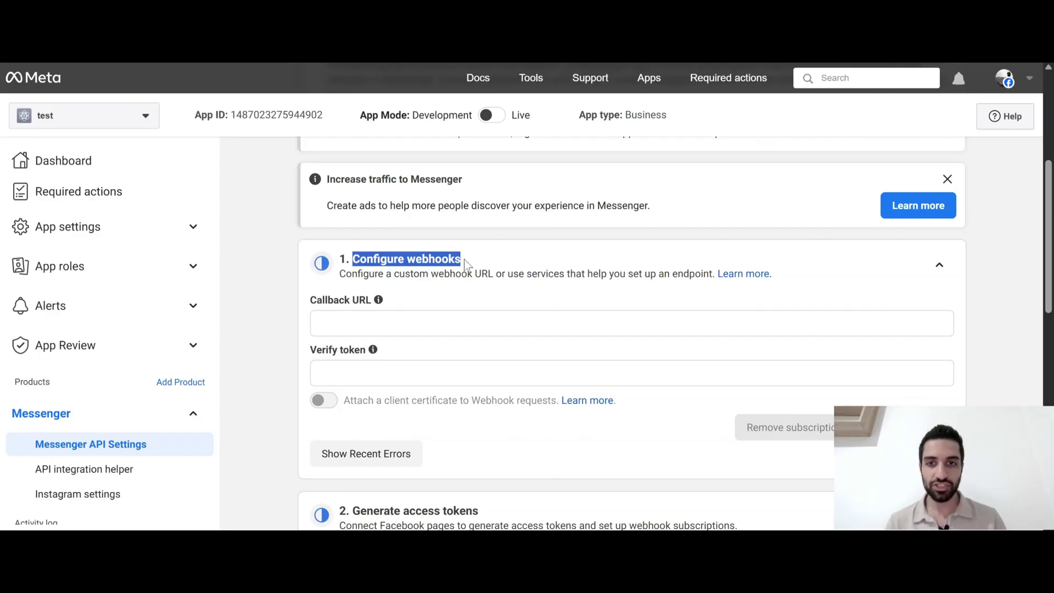
{"action": "left_click_drag", "start_coordinate": [306, 299], "coordinate": [373, 297]}
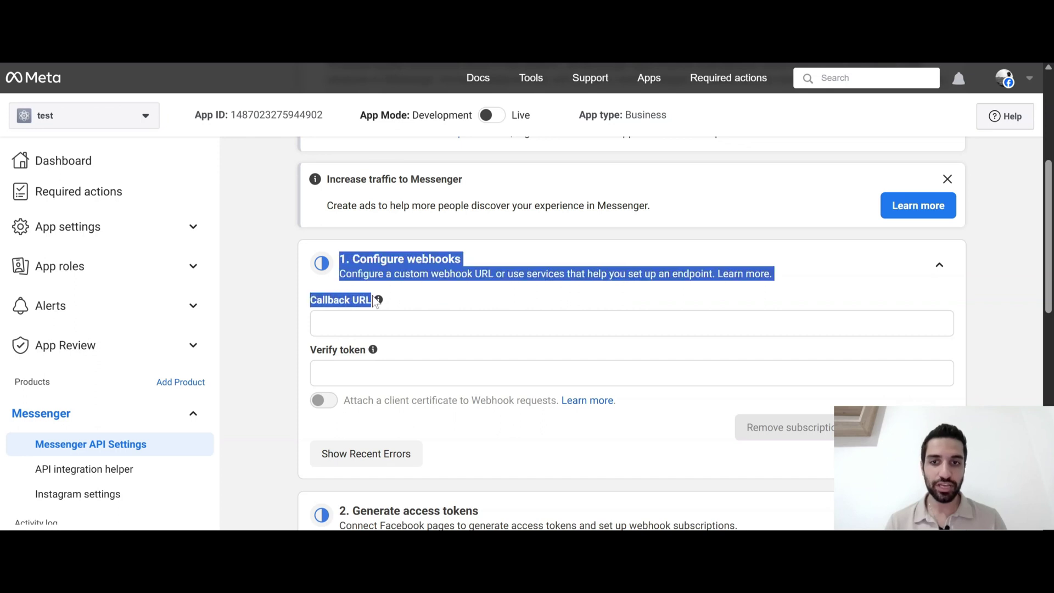
{"action": "left_click", "coordinate": [313, 360]}
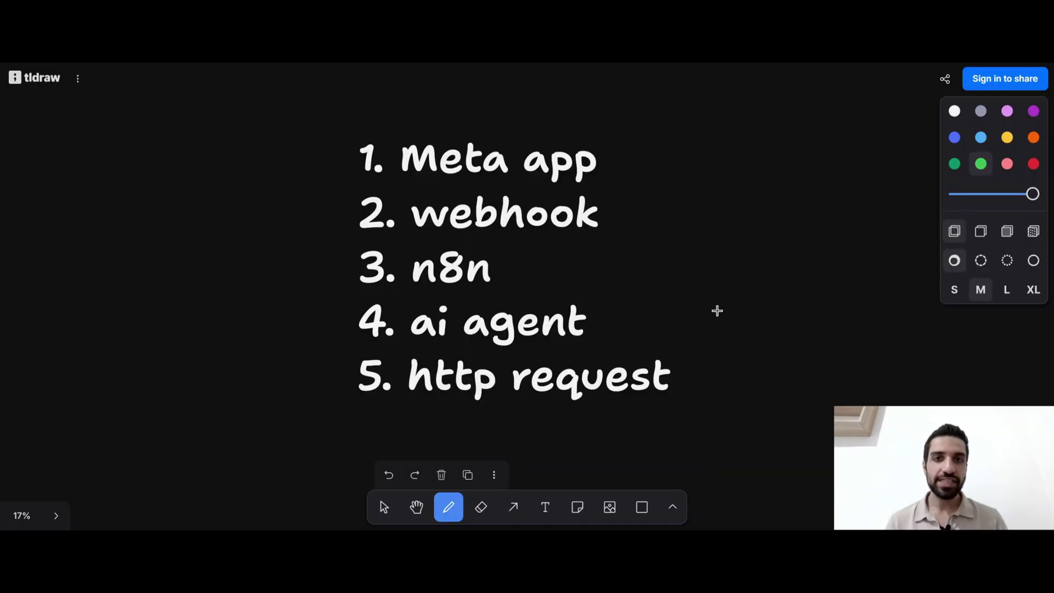
Draw a green check mark beside '1. Meta app' in the numbered list
{"action": "left_click_drag", "start_coordinate": [609, 164], "coordinate": [645, 110]}
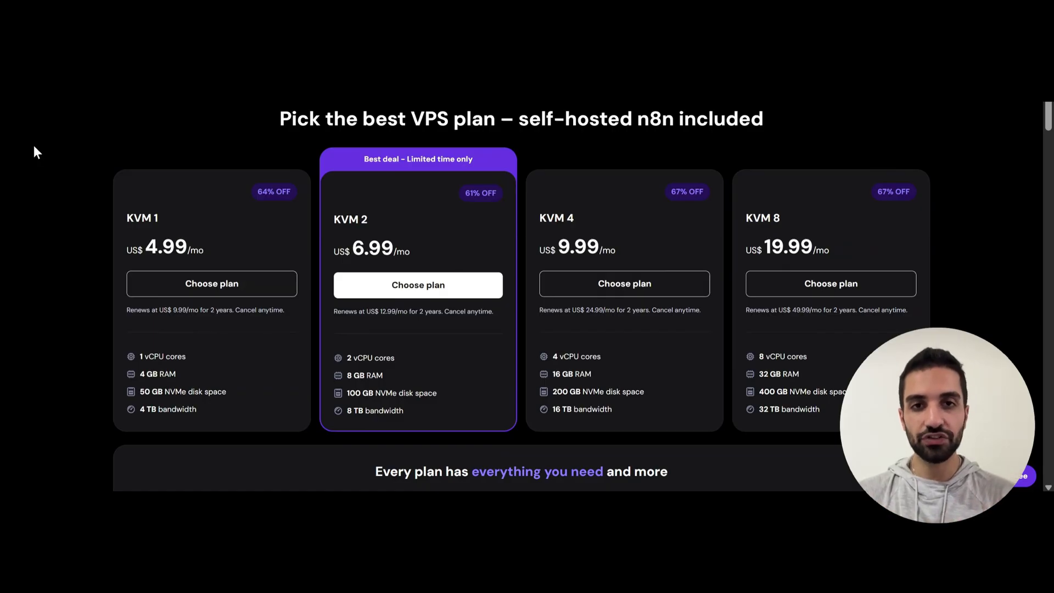
Choose the KVM 2 VPS plan with a 24-month billing period
{"action": "scroll", "coordinate": [2, 326], "scroll_direction": "up", "scroll_amount": 1}
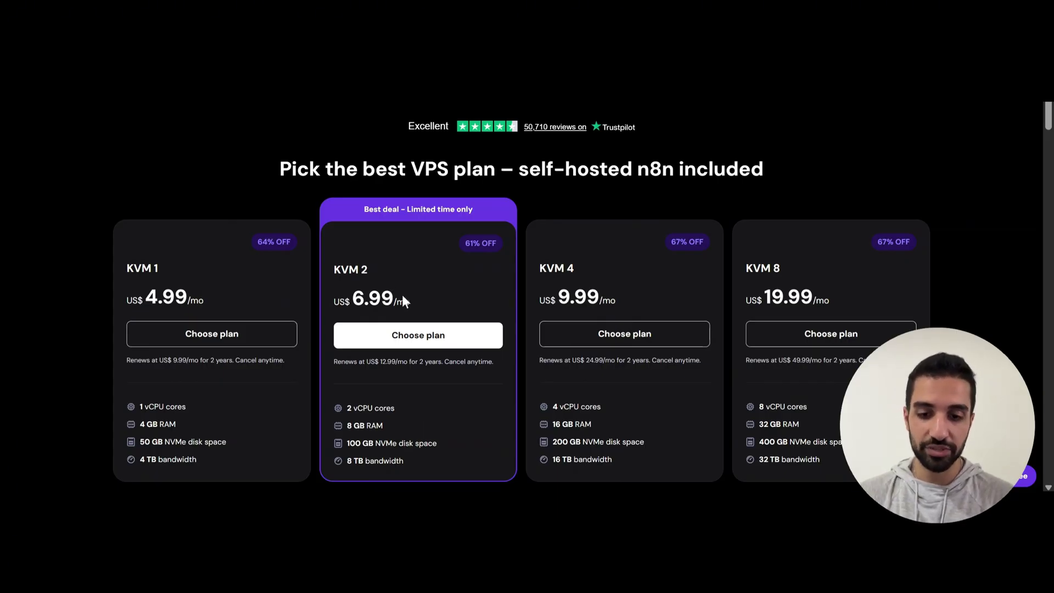
{"action": "left_click", "coordinate": [422, 336]}
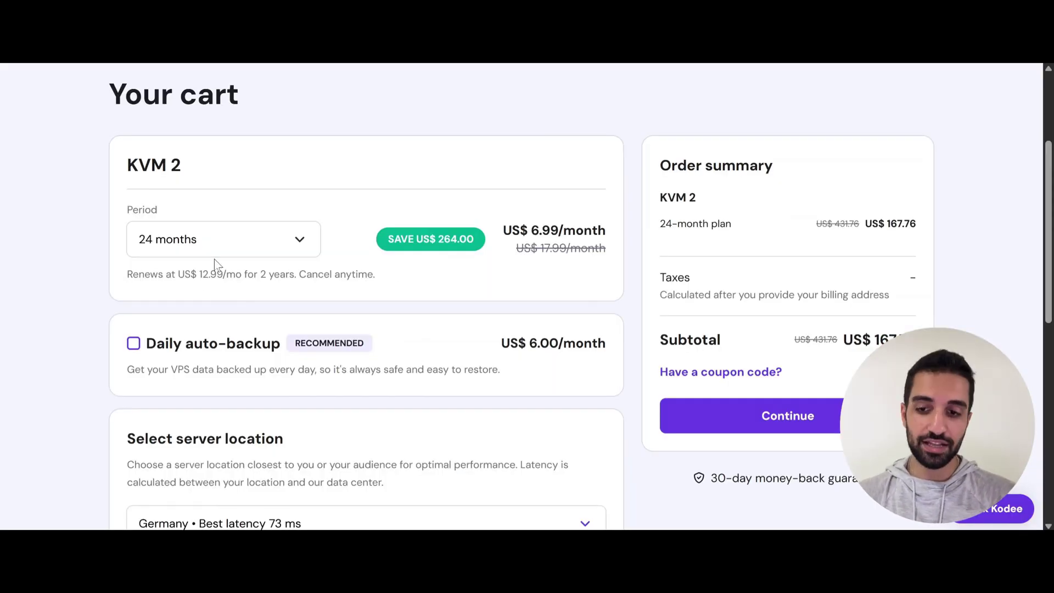
{"action": "left_click", "coordinate": [217, 241]}
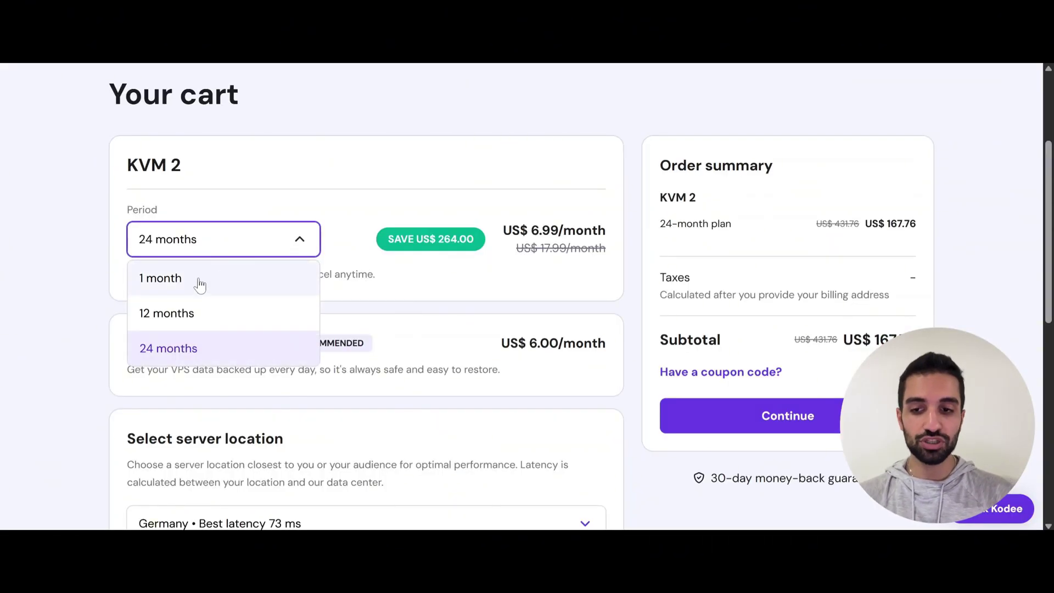
{"action": "left_click", "coordinate": [218, 351]}
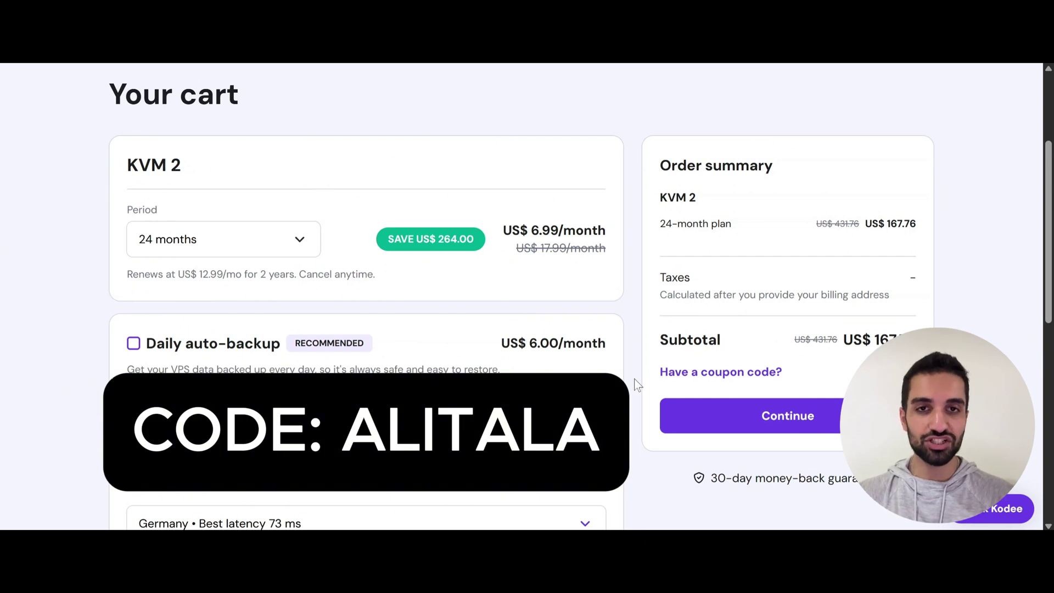
Apply the 10% discount coupon, bringing the subtotal down to US$150.98
{"action": "left_click", "coordinate": [707, 373]}
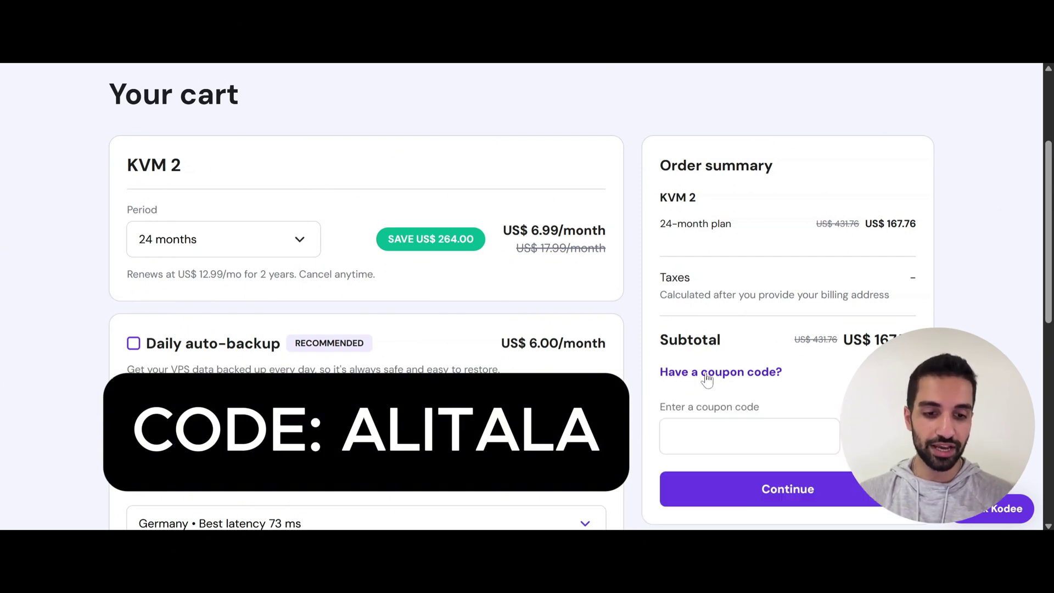
{"action": "left_click", "coordinate": [736, 434]}
{"action": "type", "text": "ALITALA"}
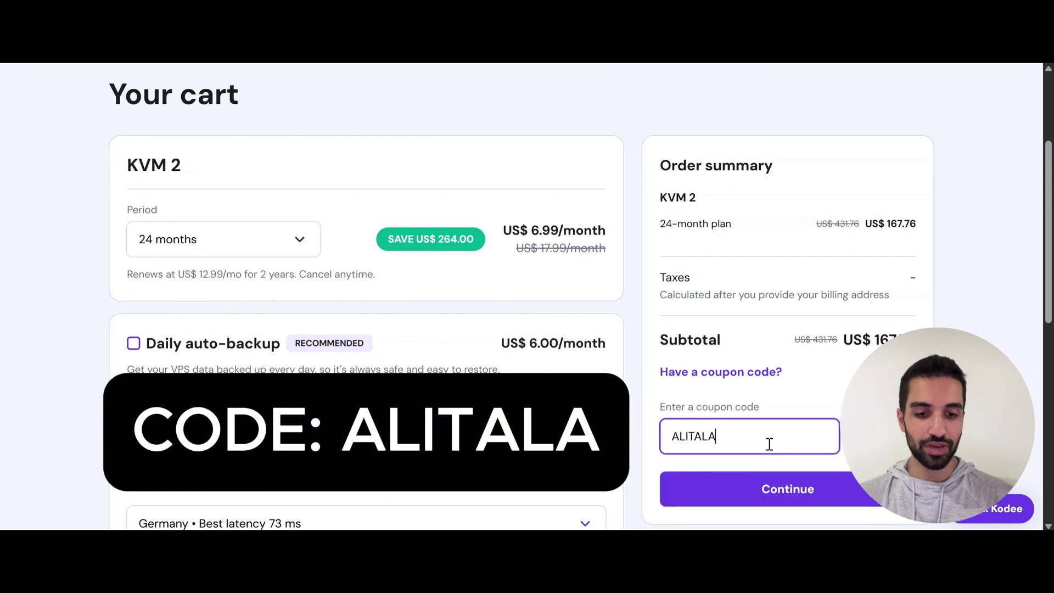
{"action": "left_click", "coordinate": [788, 489]}
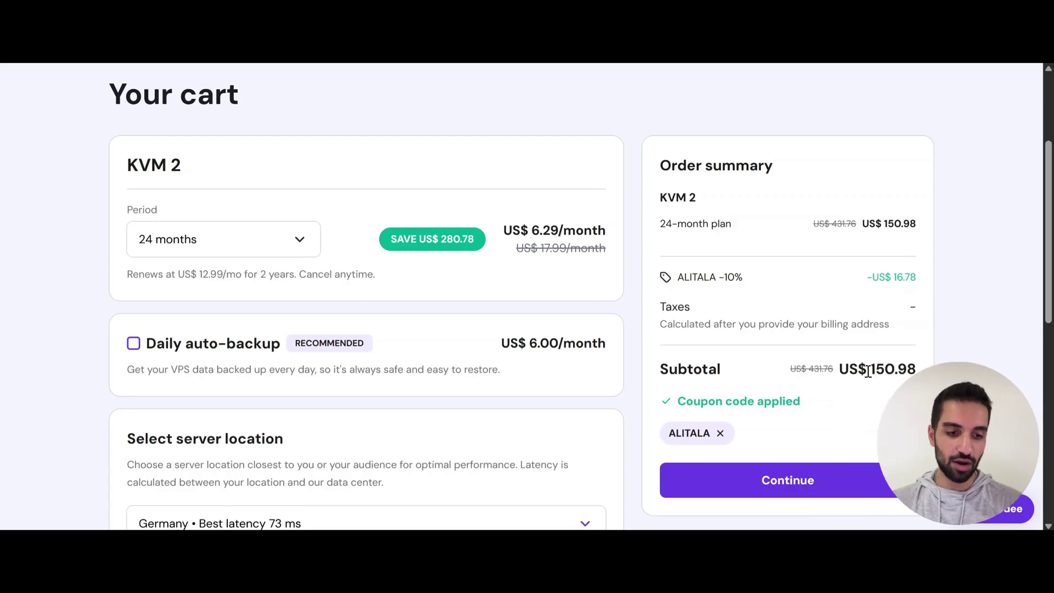
{"action": "double_click", "coordinate": [873, 370]}
{"action": "left_click", "coordinate": [340, 245]}
{"action": "scroll", "coordinate": [341, 244], "scroll_direction": "up", "scroll_amount": 1}
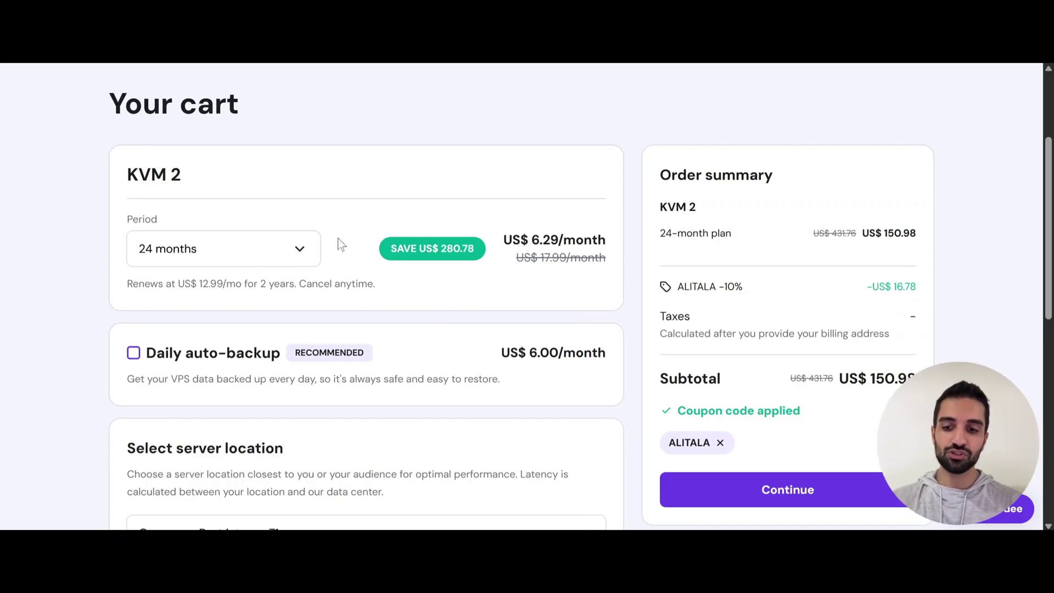
{"action": "scroll", "coordinate": [340, 242], "scroll_direction": "down", "scroll_amount": 4}
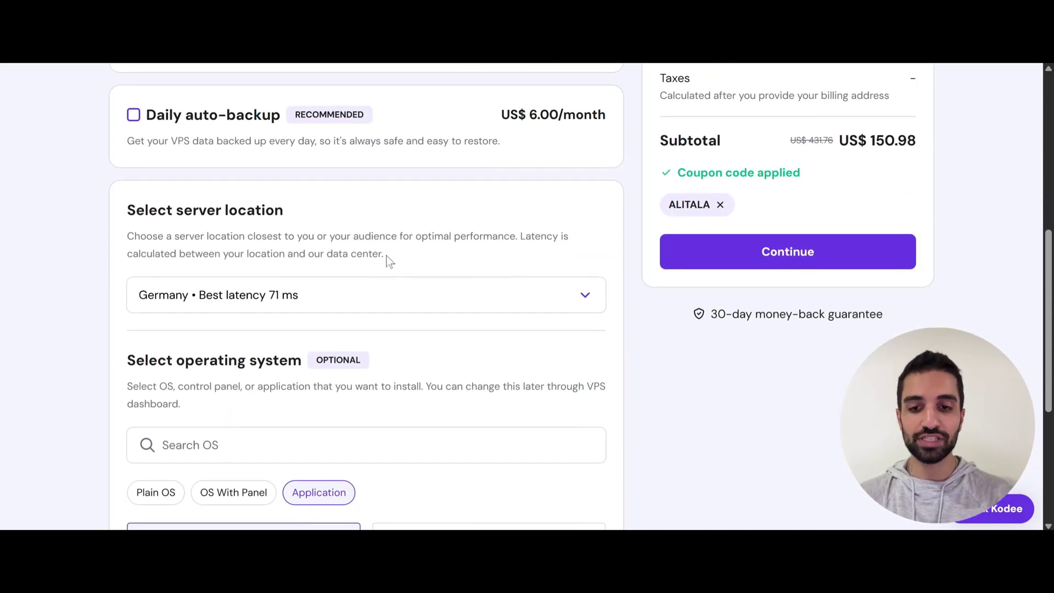
Keep Germany as the VPS server location
{"action": "left_click", "coordinate": [347, 293]}
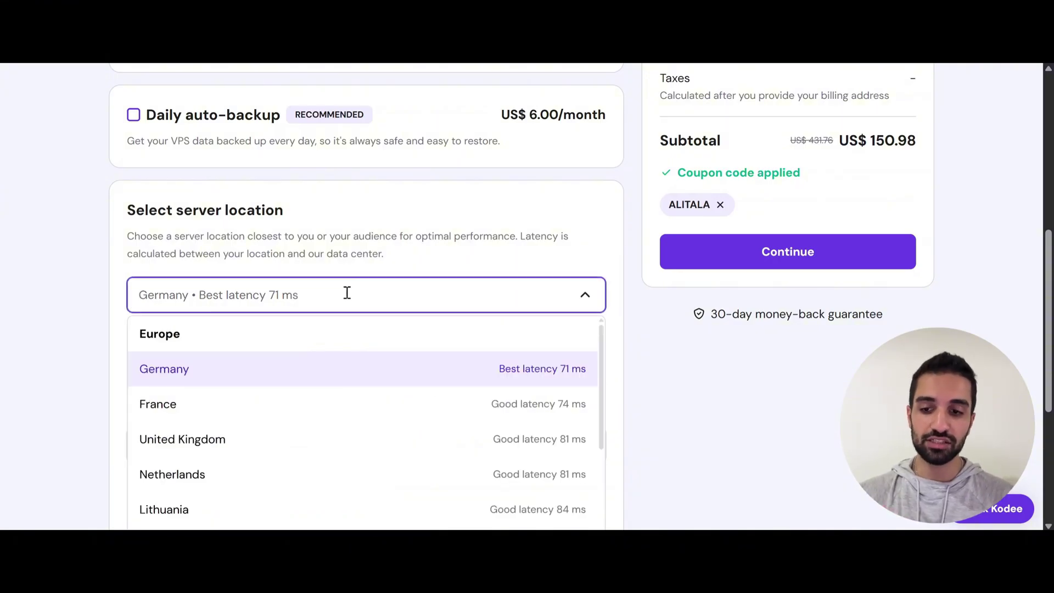
{"action": "scroll", "coordinate": [362, 282], "scroll_direction": "down", "scroll_amount": 2}
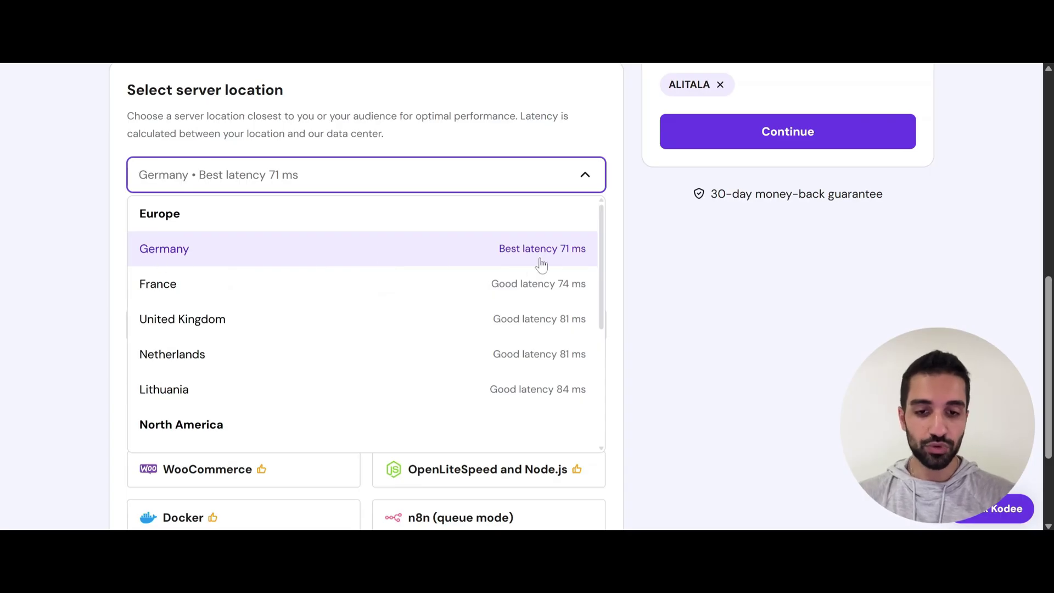
{"action": "left_click", "coordinate": [482, 258]}
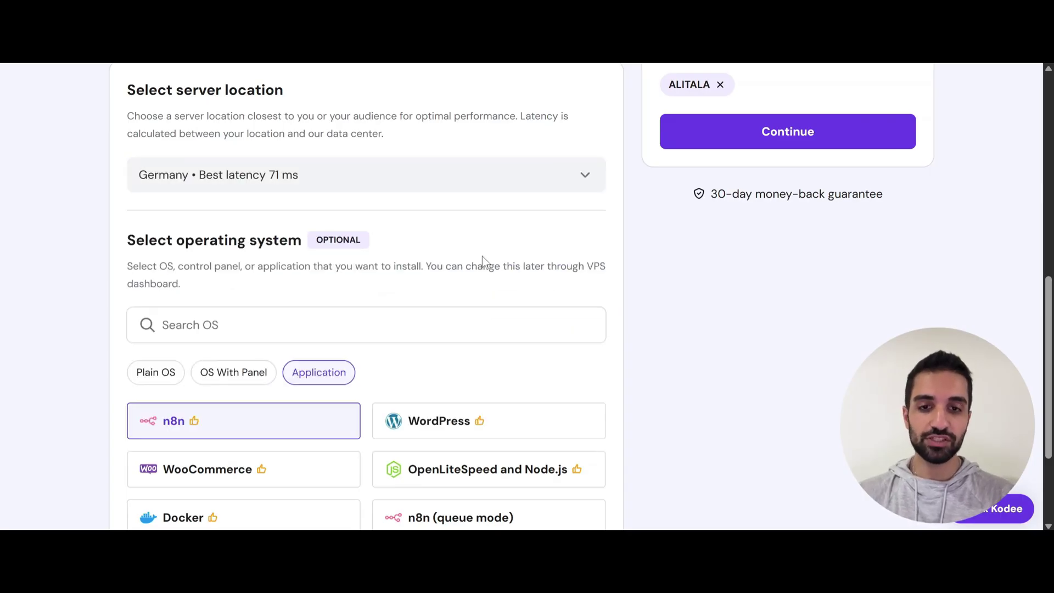
{"action": "scroll", "coordinate": [411, 240], "scroll_direction": "up", "scroll_amount": 1}
{"action": "scroll", "coordinate": [393, 214], "scroll_direction": "down", "scroll_amount": 3}
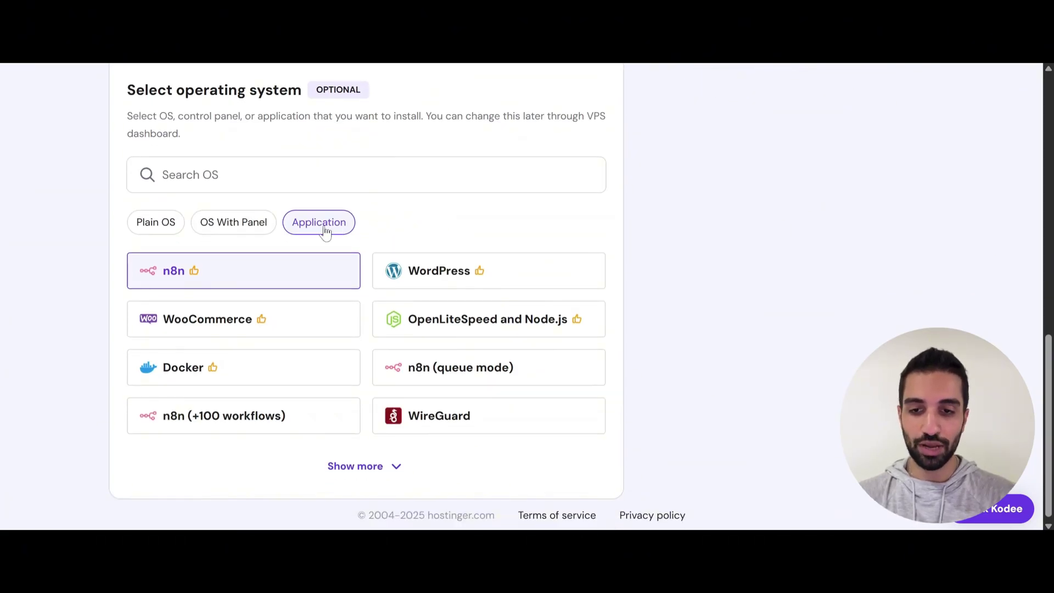
Select n8n as the VPS application, confirm it, and continue through checkout
{"action": "left_click", "coordinate": [166, 278]}
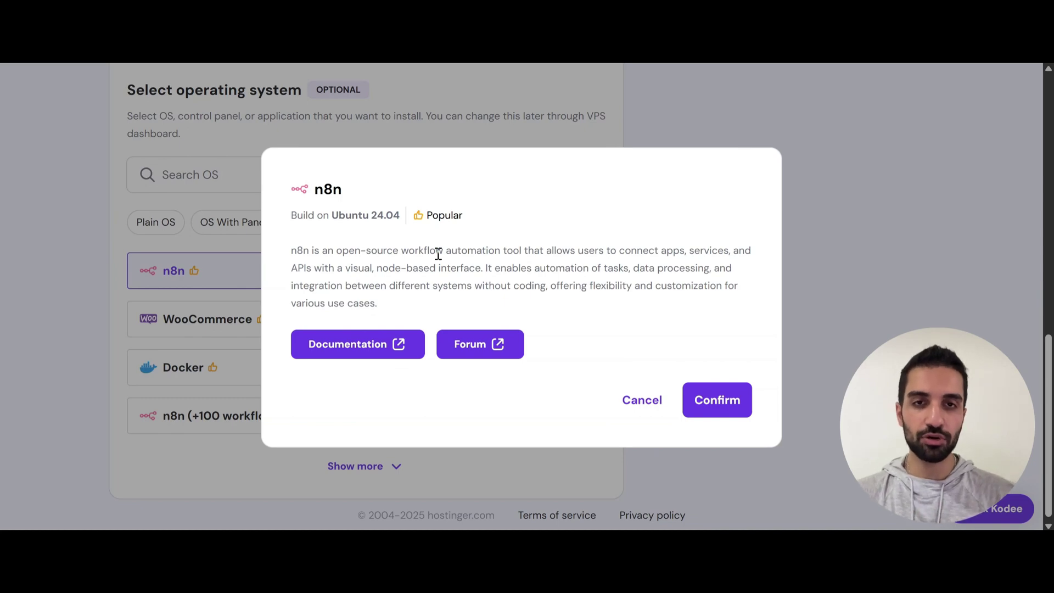
{"action": "left_click", "coordinate": [724, 393]}
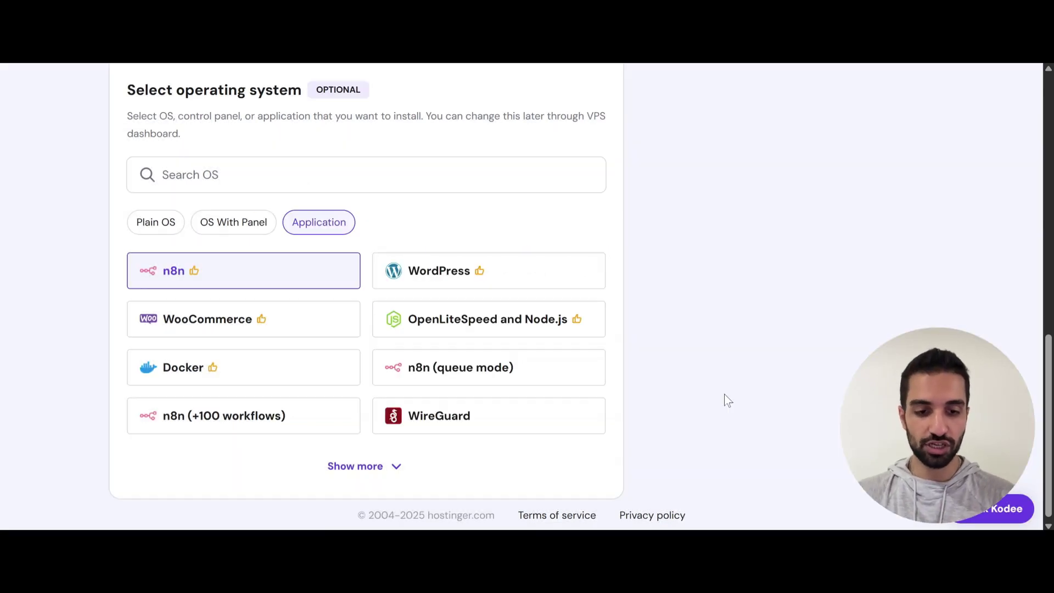
{"action": "scroll", "coordinate": [724, 394], "scroll_direction": "up", "scroll_amount": 5}
{"action": "scroll", "coordinate": [726, 403], "scroll_direction": "down", "scroll_amount": 1}
{"action": "left_click", "coordinate": [776, 325]}
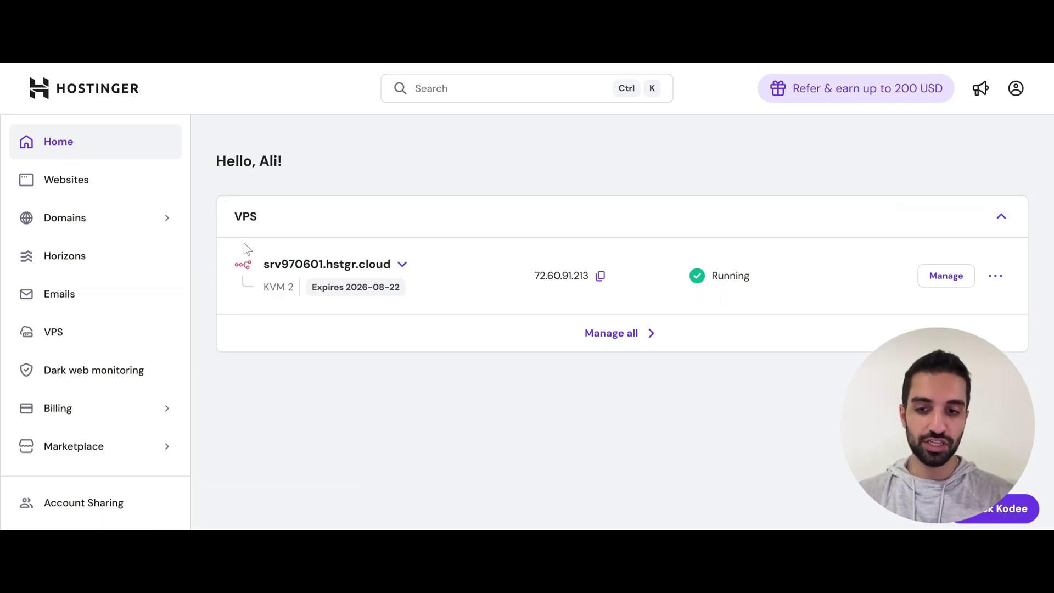
Open the KVM 2 VPS overview and launch its n8n app with Manage App
{"action": "left_click", "coordinate": [936, 279]}
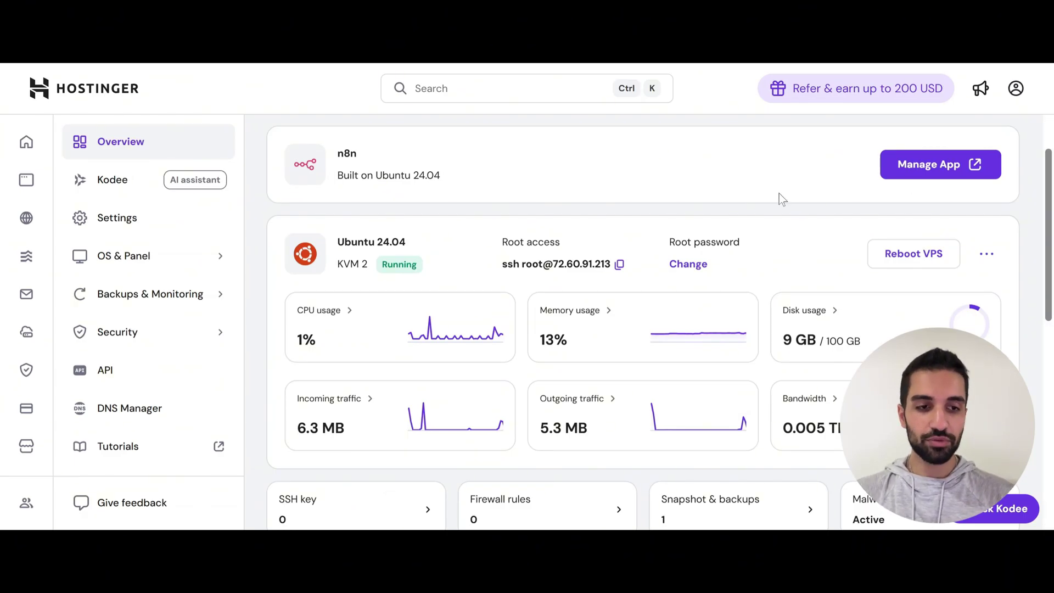
{"action": "left_click", "coordinate": [933, 169]}
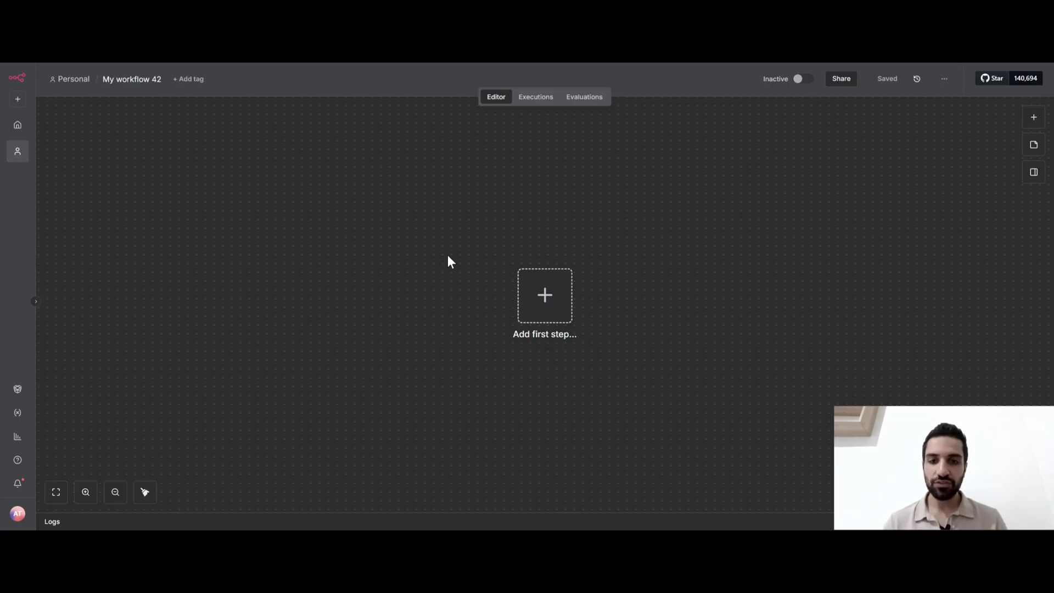
Add a Webhook trigger as the first node, found by searching 'web', and open its HTTP Method list
{"action": "left_click", "coordinate": [544, 305]}
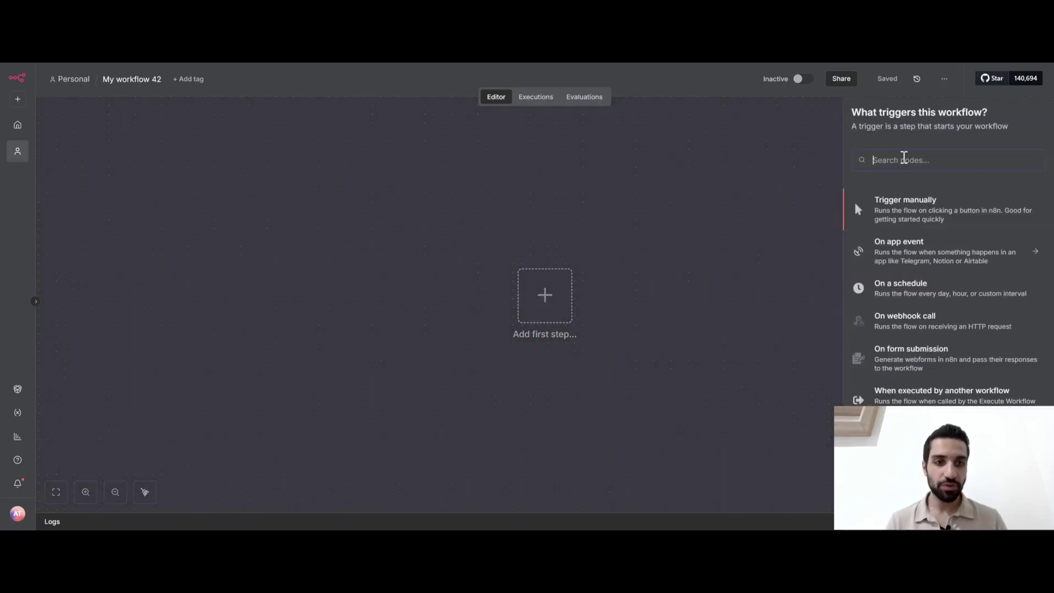
{"action": "type", "text": "web"}
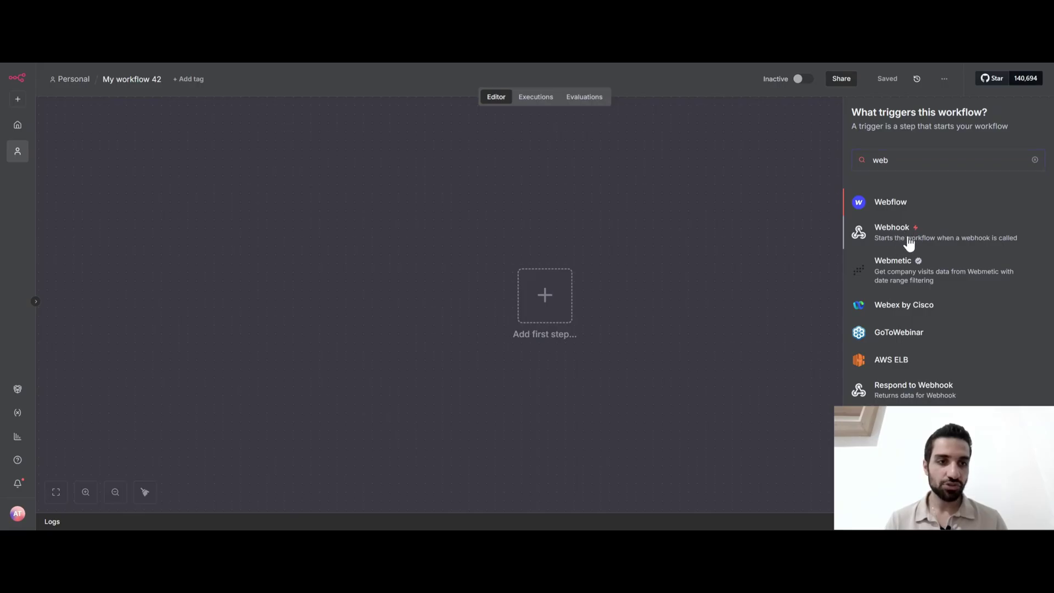
{"action": "left_click", "coordinate": [909, 236]}
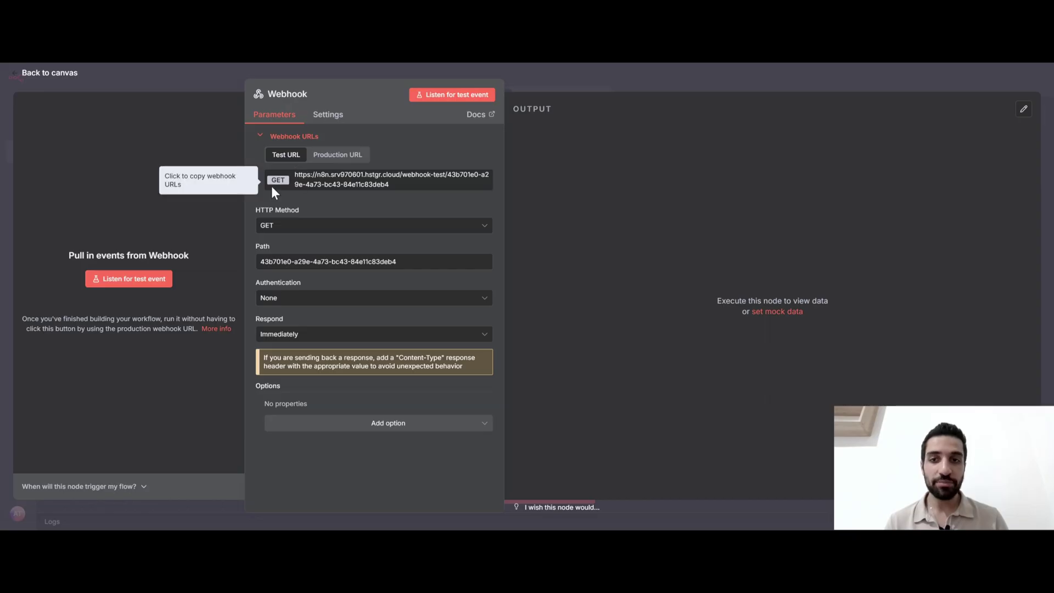
{"action": "left_click", "coordinate": [278, 227]}
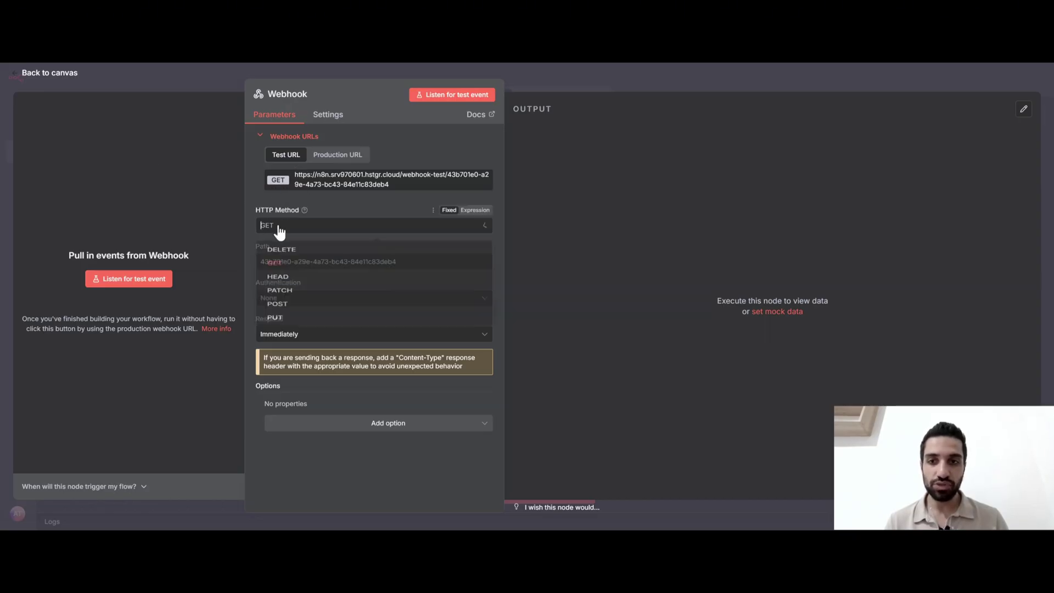
Keep GET and paste the n8n test webhook URL into Meta's Callback URL field
{"action": "left_click", "coordinate": [258, 185]}
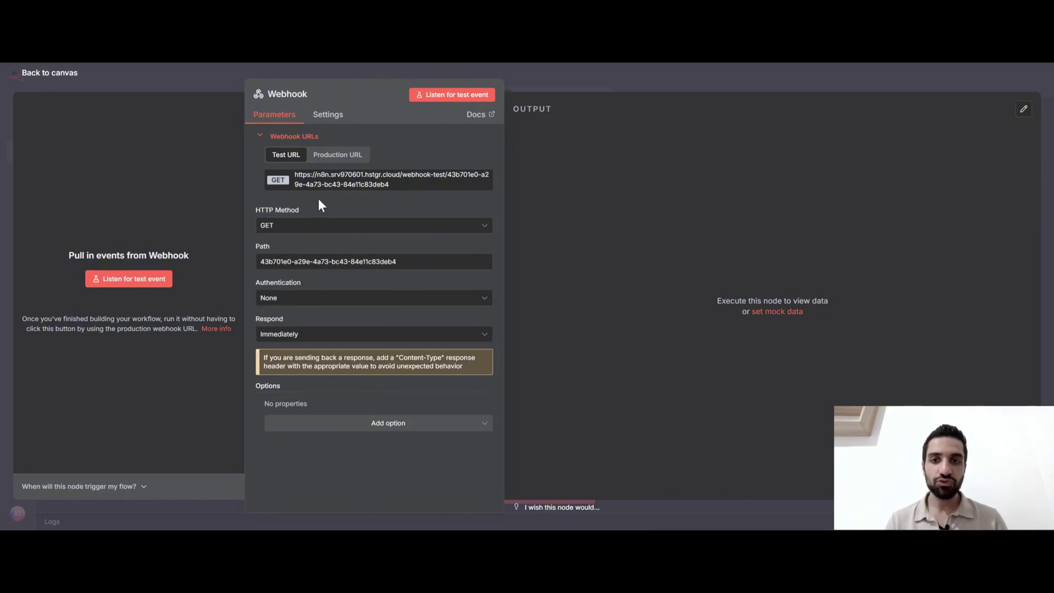
{"action": "left_click", "coordinate": [378, 185]}
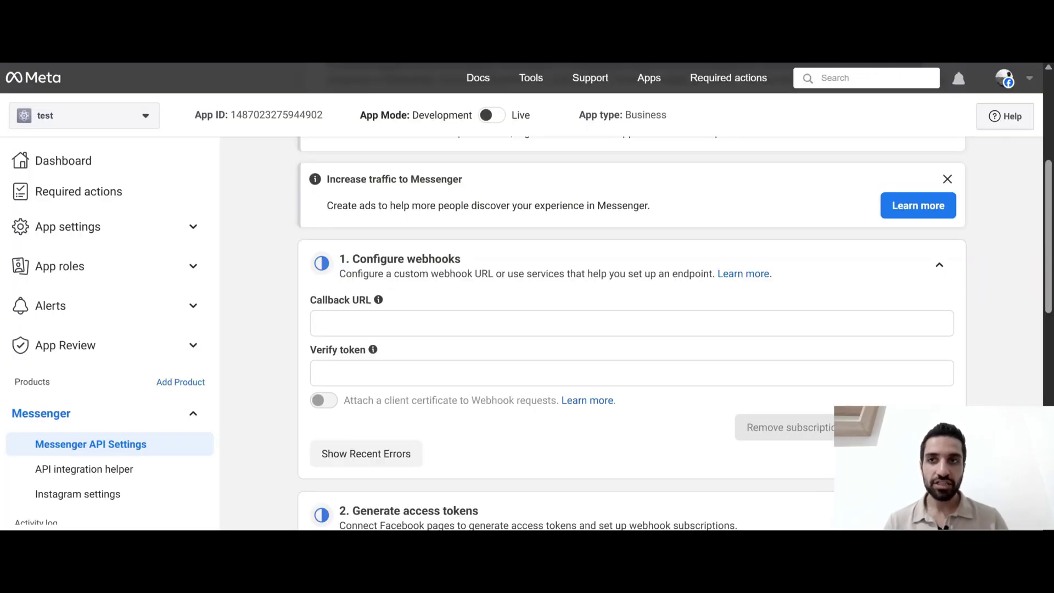
{"action": "left_click", "coordinate": [345, 321]}
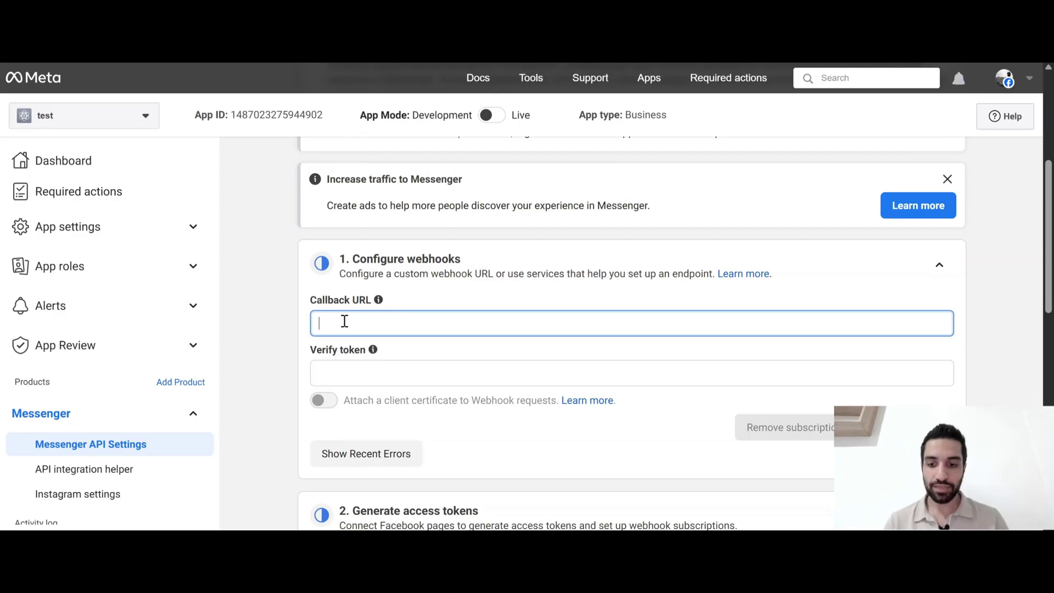
{"action": "key", "text": "ctrl+v"}
Enter a verify token, start n8n listening for a test event, then verify and save
{"action": "left_click", "coordinate": [359, 371]}
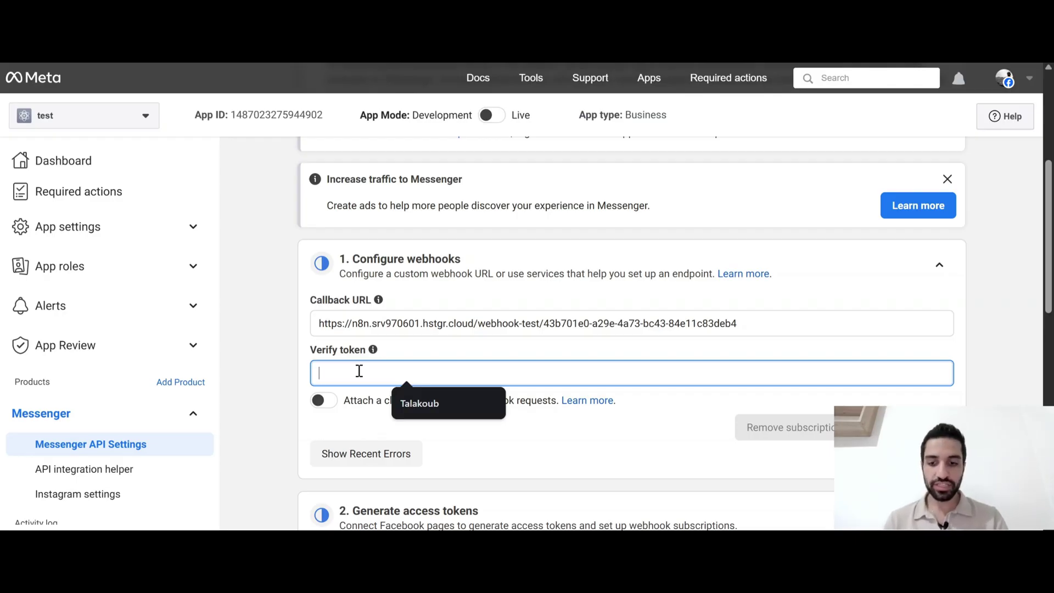
{"action": "type", "text": "test1234"}
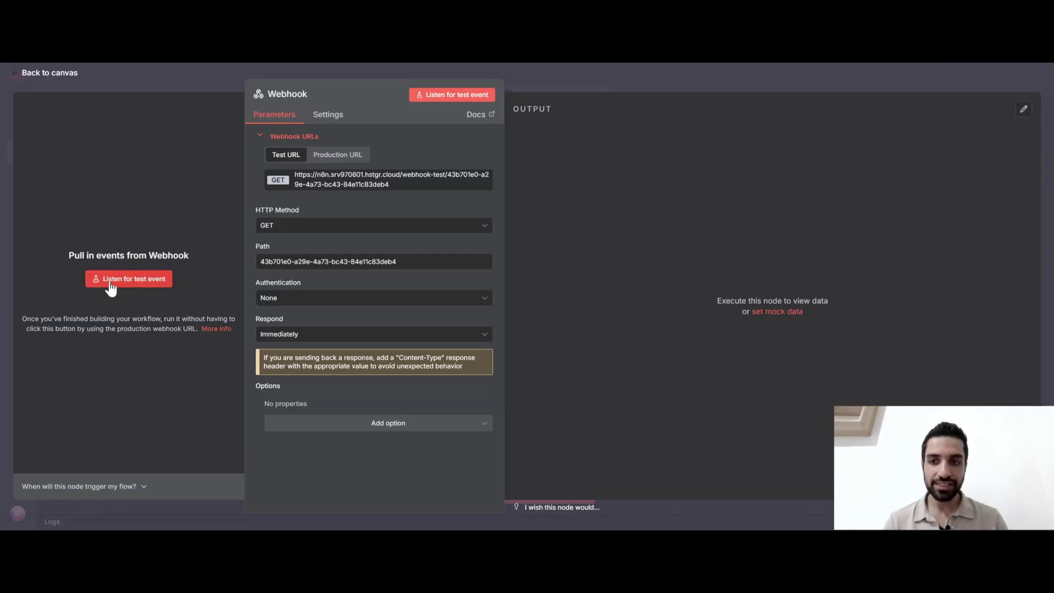
{"action": "left_click", "coordinate": [122, 282]}
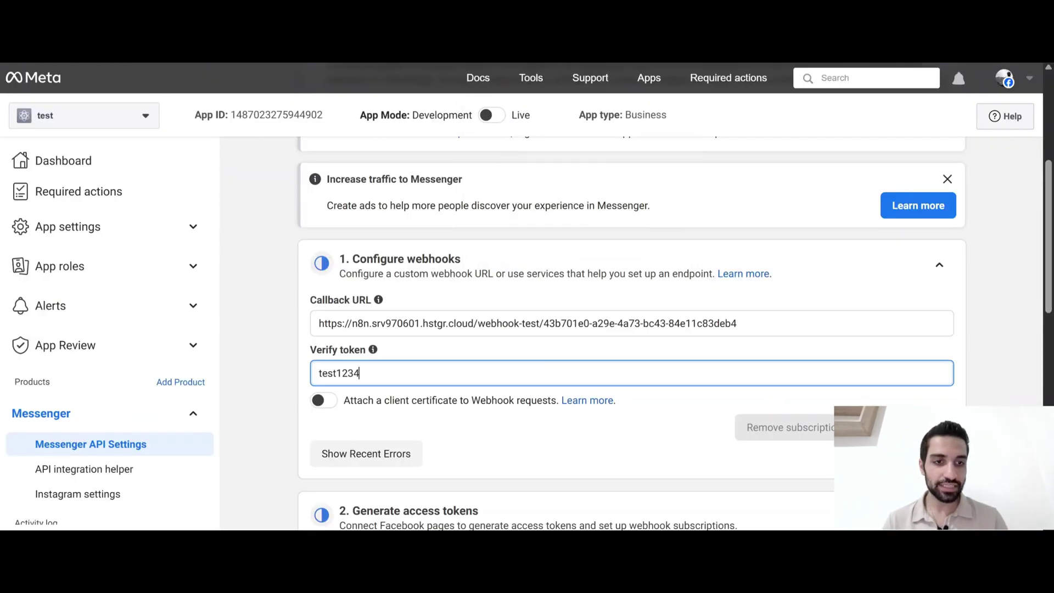
{"action": "left_click", "coordinate": [900, 427]}
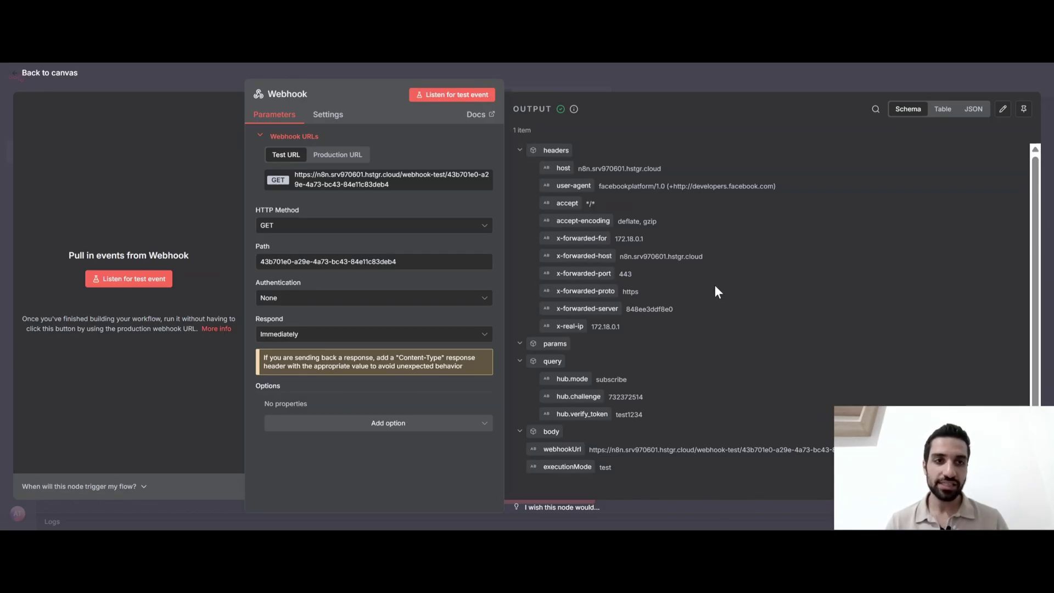
Inspect the captured Meta verification request in the Table, JSON and Schema views
{"action": "left_click", "coordinate": [944, 115]}
{"action": "left_click", "coordinate": [971, 109]}
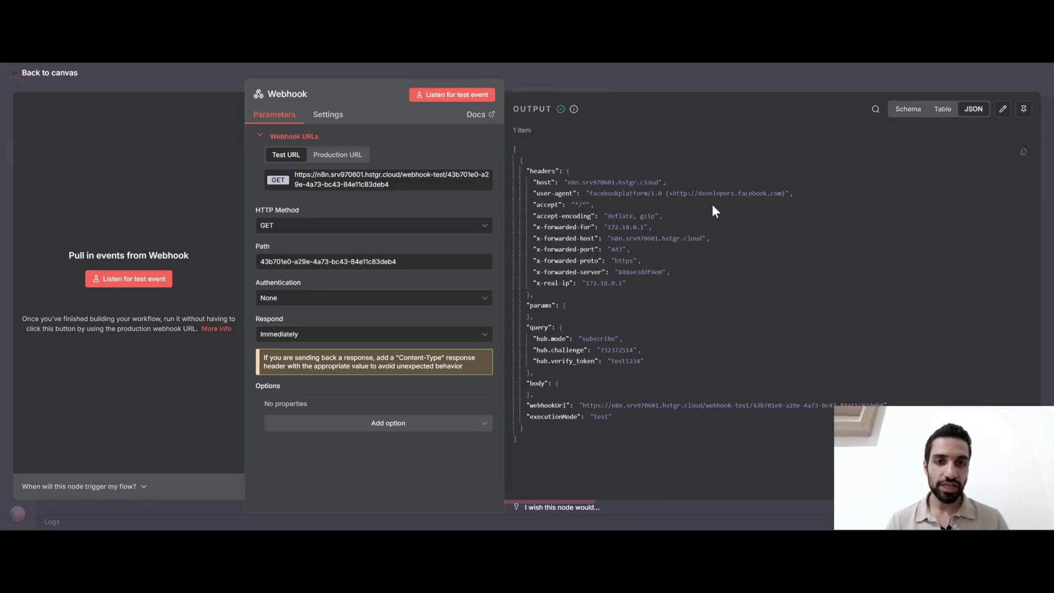
{"action": "left_click", "coordinate": [904, 115]}
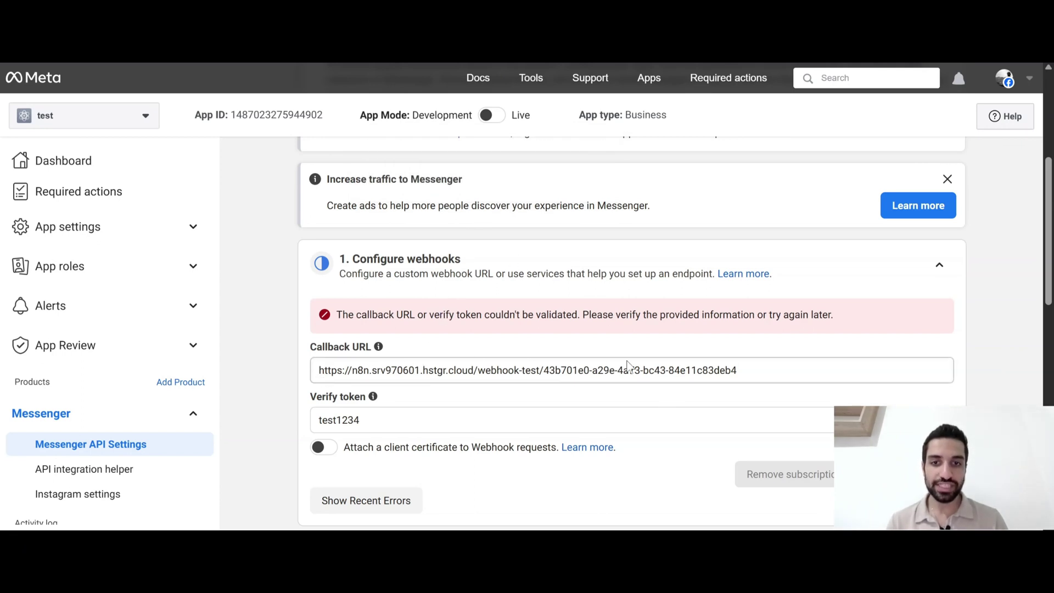
Check the verify token in Meta against the hub.challenge value, then return to the canvas
{"action": "double_click", "coordinate": [596, 388]}
{"action": "left_click_drag", "start_coordinate": [362, 422], "coordinate": [308, 424]}
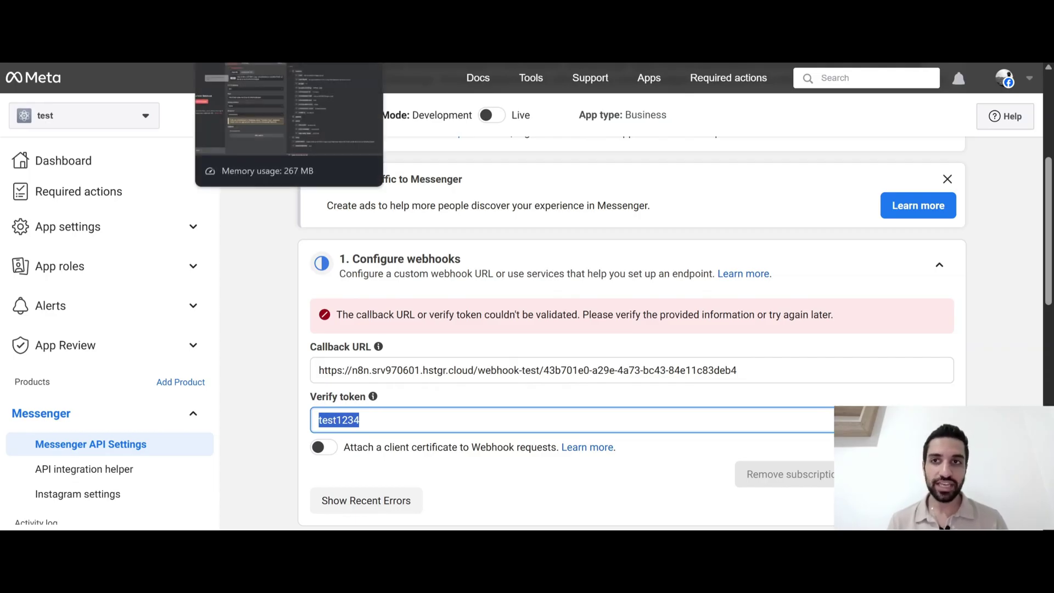
{"action": "left_click", "coordinate": [247, 62]}
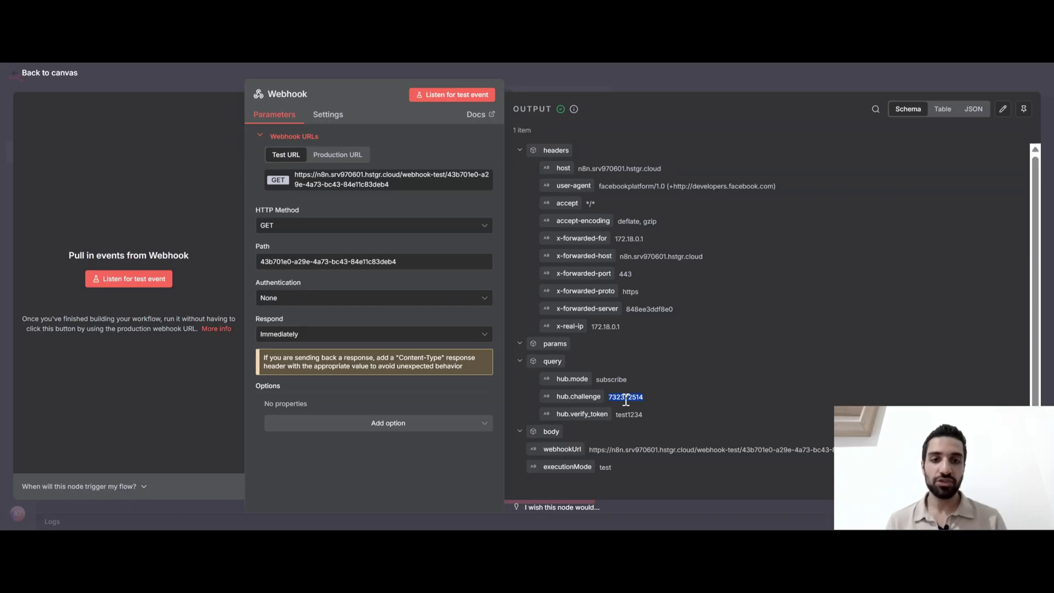
{"action": "left_click", "coordinate": [599, 392]}
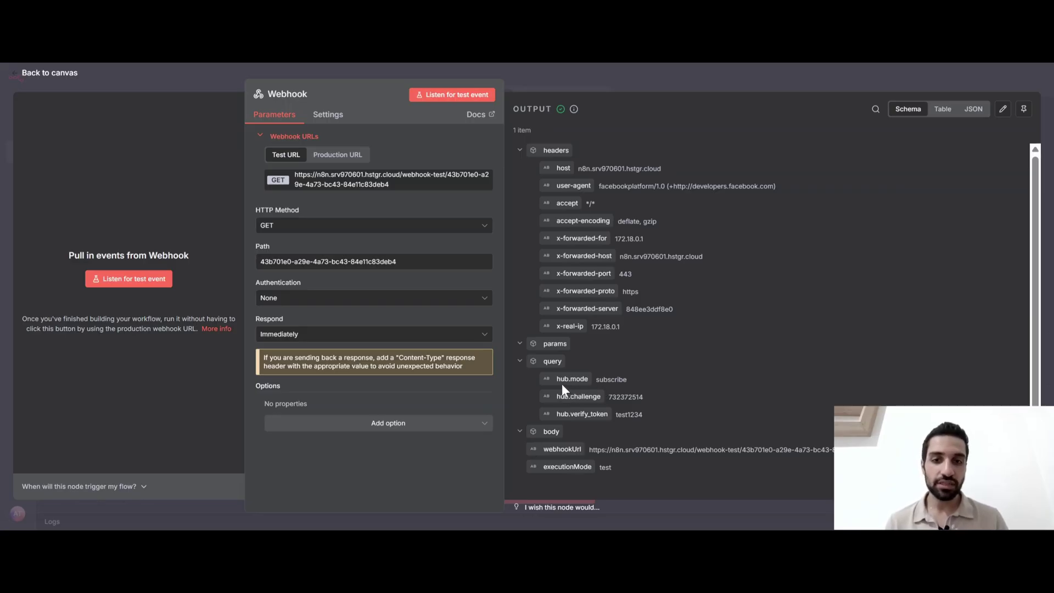
{"action": "left_click", "coordinate": [586, 82]}
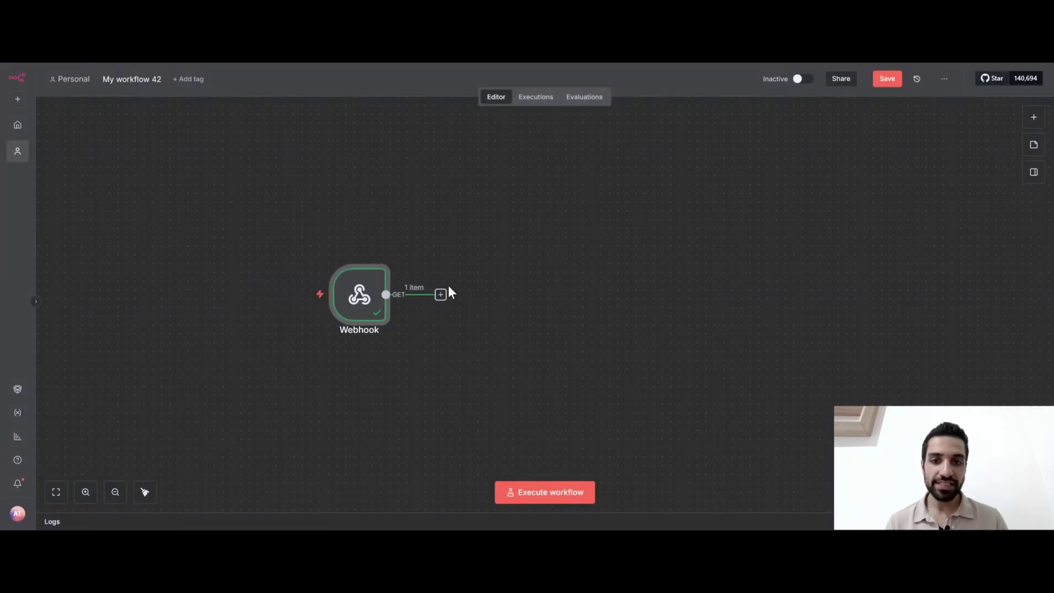
Add an If node after the Webhook that checks hub.mode equals subscribe
{"action": "left_click", "coordinate": [441, 295]}
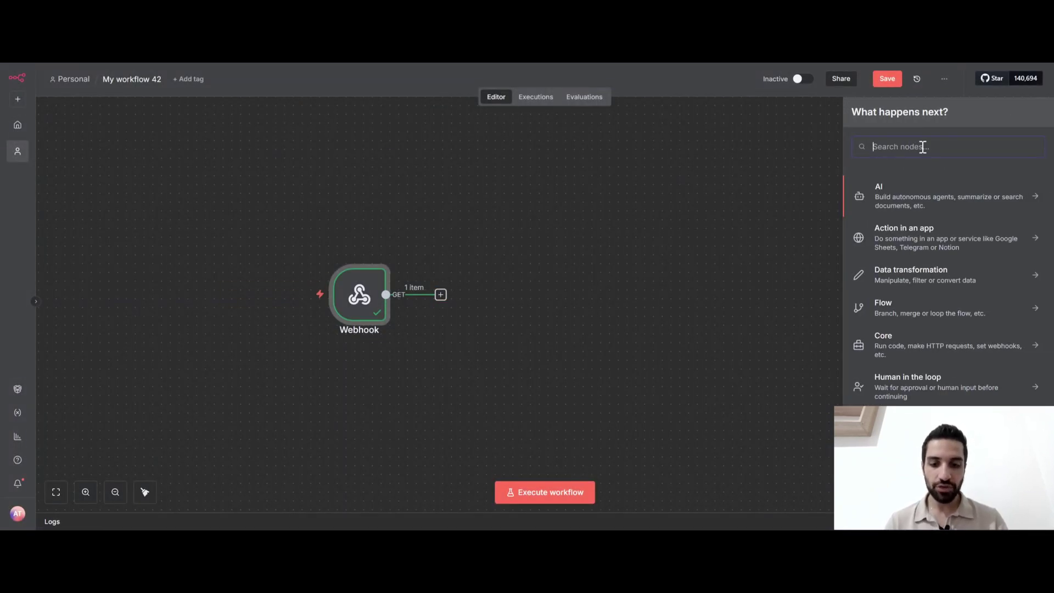
{"action": "type", "text": "if"}
{"action": "left_click", "coordinate": [899, 197]}
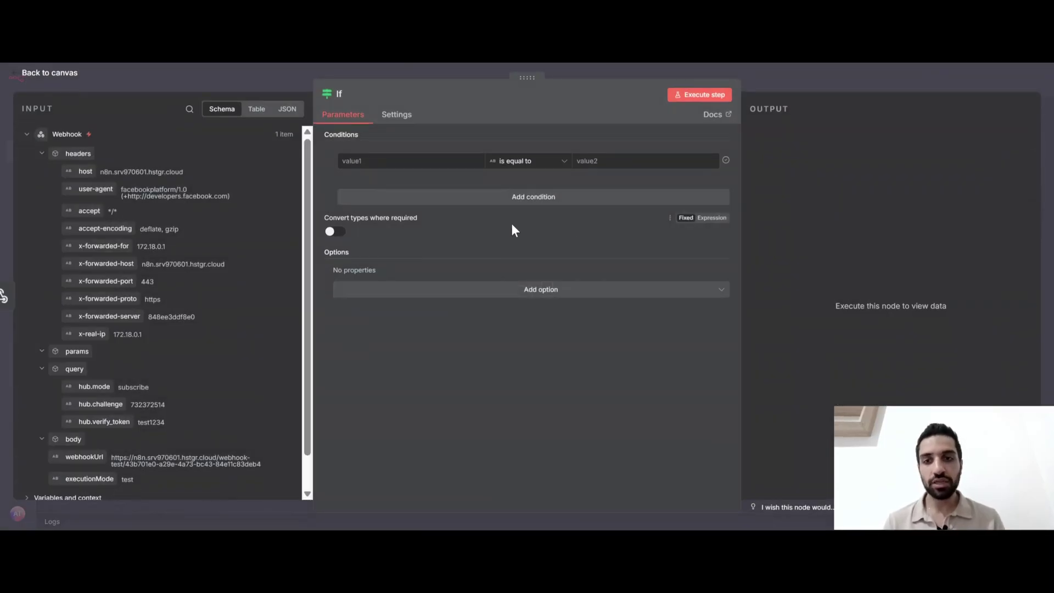
{"action": "scroll", "coordinate": [204, 329], "scroll_direction": "down", "scroll_amount": 1}
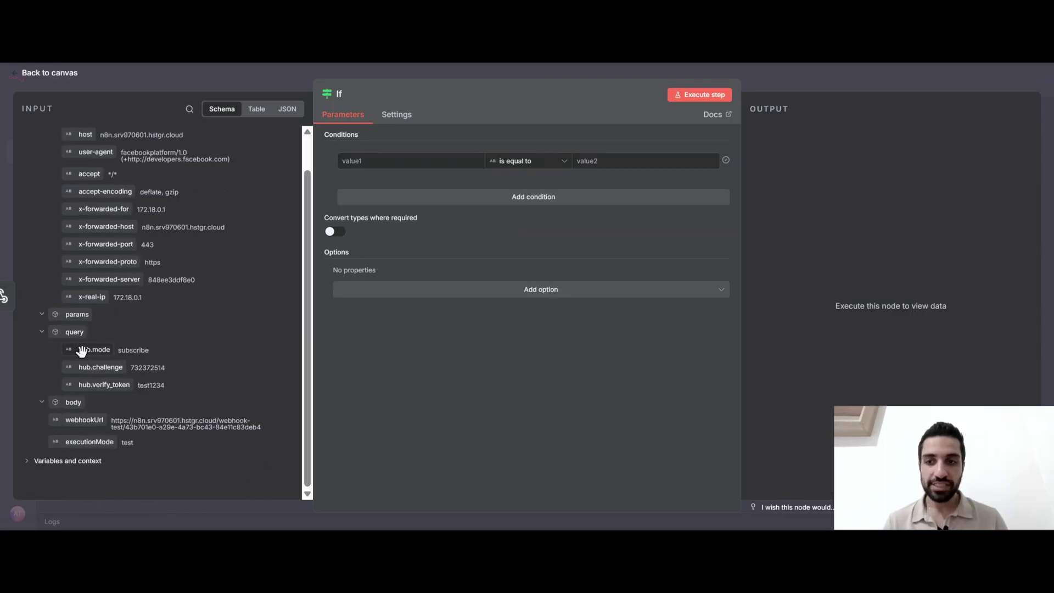
{"action": "left_click_drag", "start_coordinate": [81, 350], "coordinate": [369, 160]}
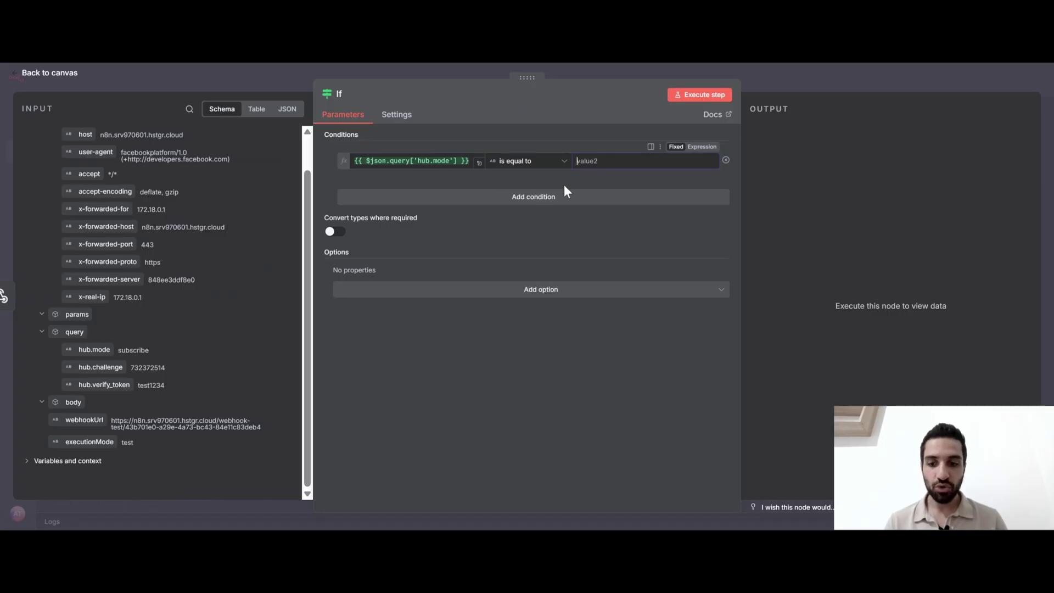
{"action": "type", "text": "subscribe"}
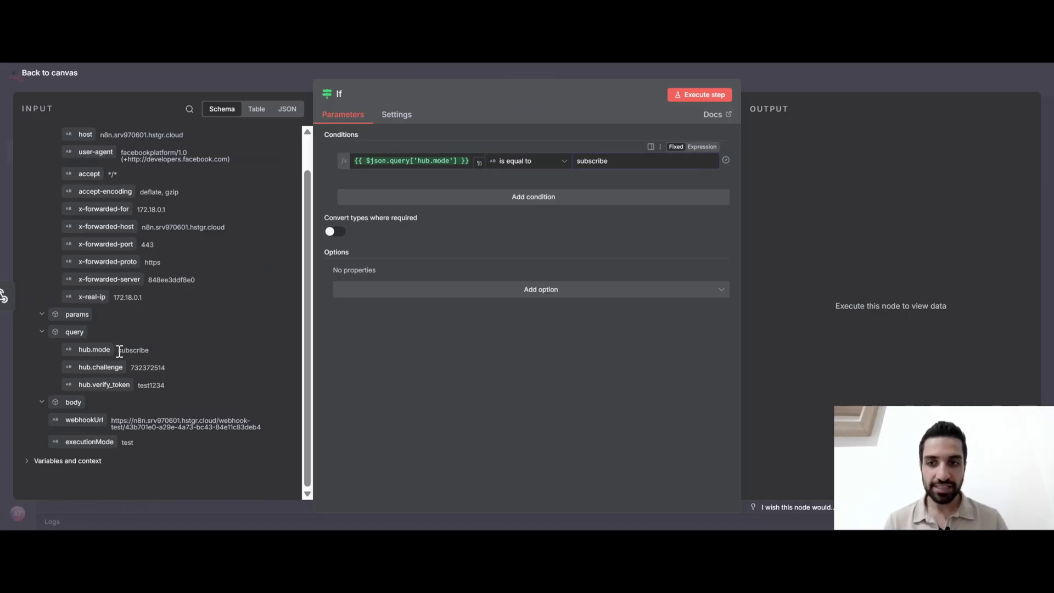
{"action": "left_click_drag", "start_coordinate": [119, 351], "coordinate": [149, 350]}
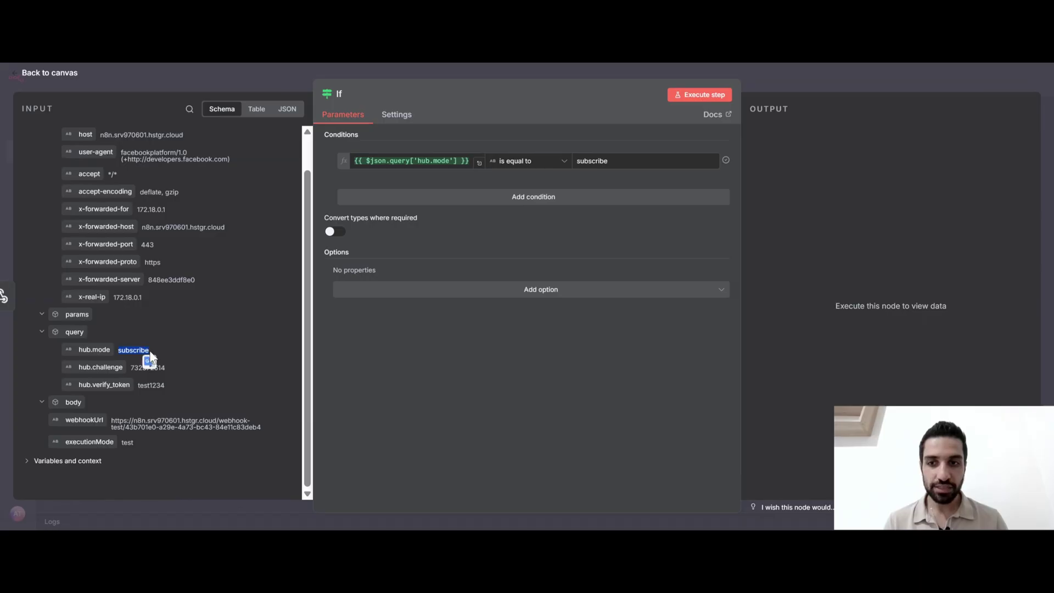
{"action": "left_click", "coordinate": [467, 198]}
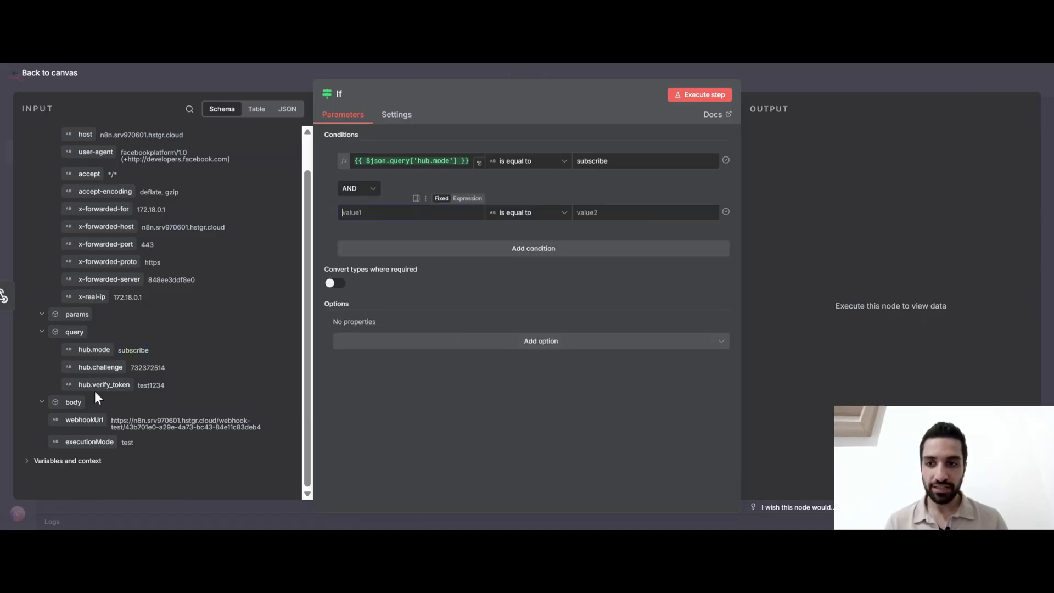
{"action": "left_click_drag", "start_coordinate": [90, 390], "coordinate": [402, 217]}
{"action": "left_click", "coordinate": [604, 210]}
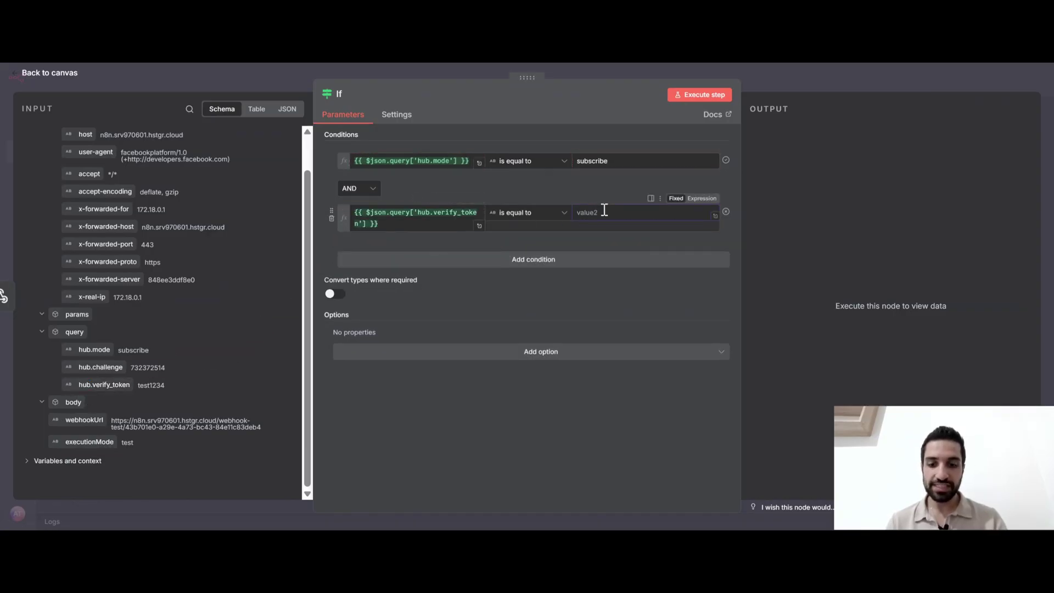
{"action": "type", "text": "test1234"}
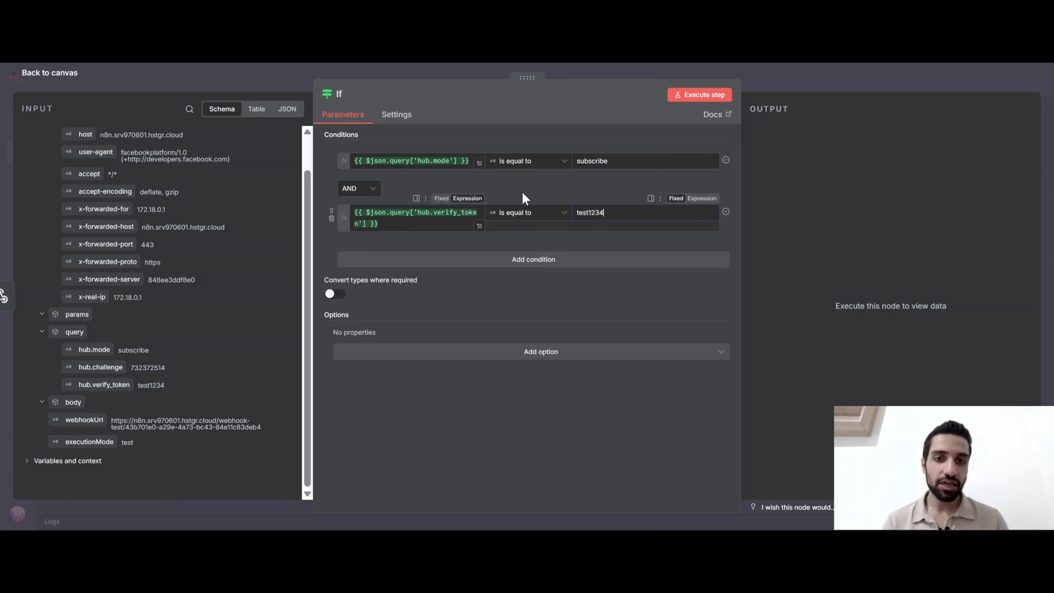
{"action": "left_click", "coordinate": [686, 97]}
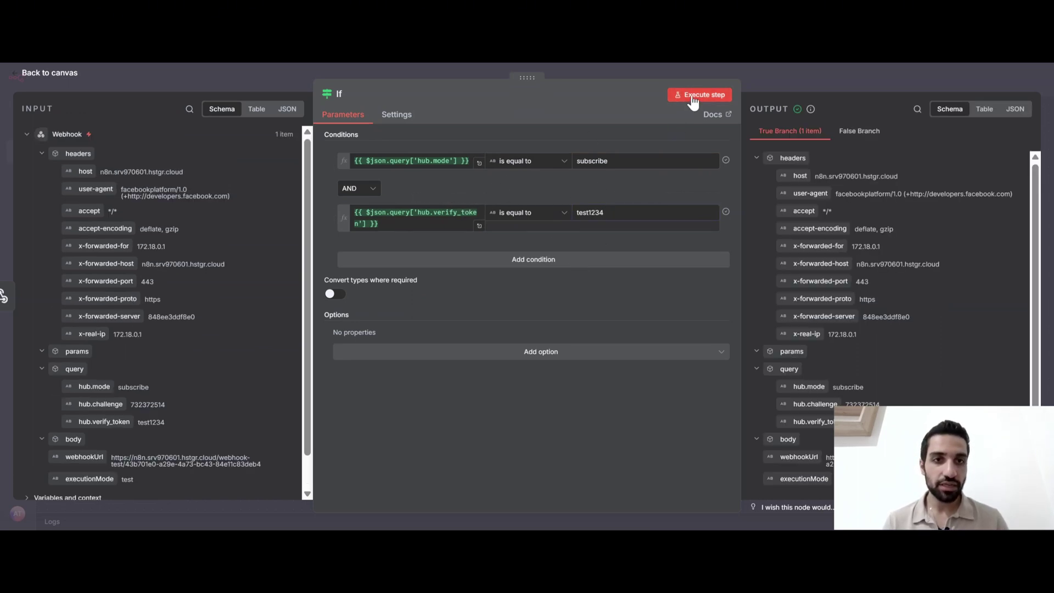
Check which items reached the If node's true and false branches
{"action": "left_click", "coordinate": [814, 85]}
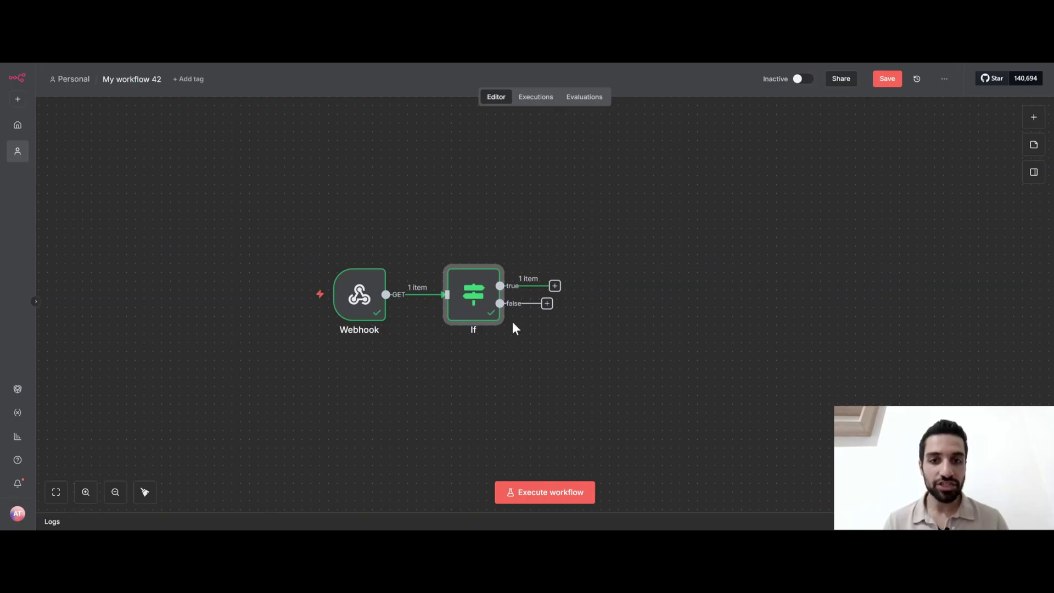
{"action": "double_click", "coordinate": [470, 296]}
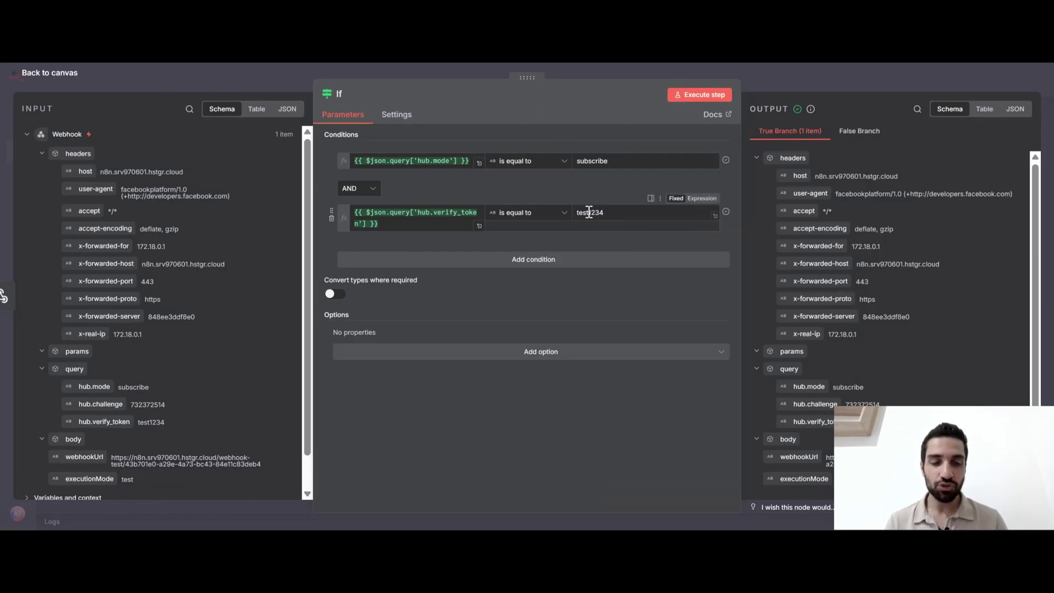
{"action": "left_click", "coordinate": [859, 131]}
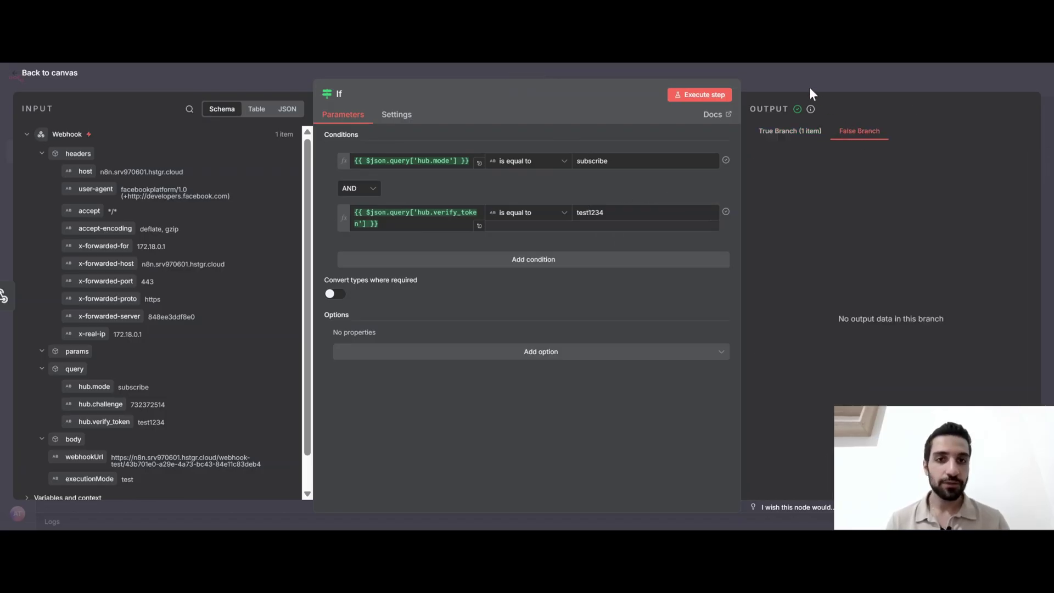
{"action": "left_click", "coordinate": [791, 75]}
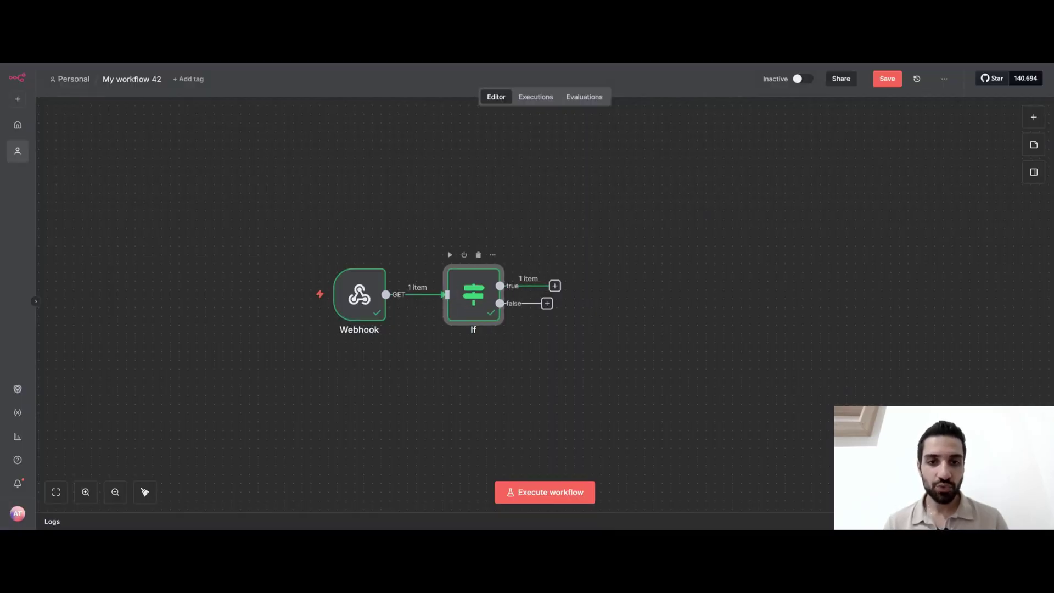
Add a Respond to Webhook node on the true branch, responding with Text set to hub.challenge
{"action": "left_click", "coordinate": [556, 286]}
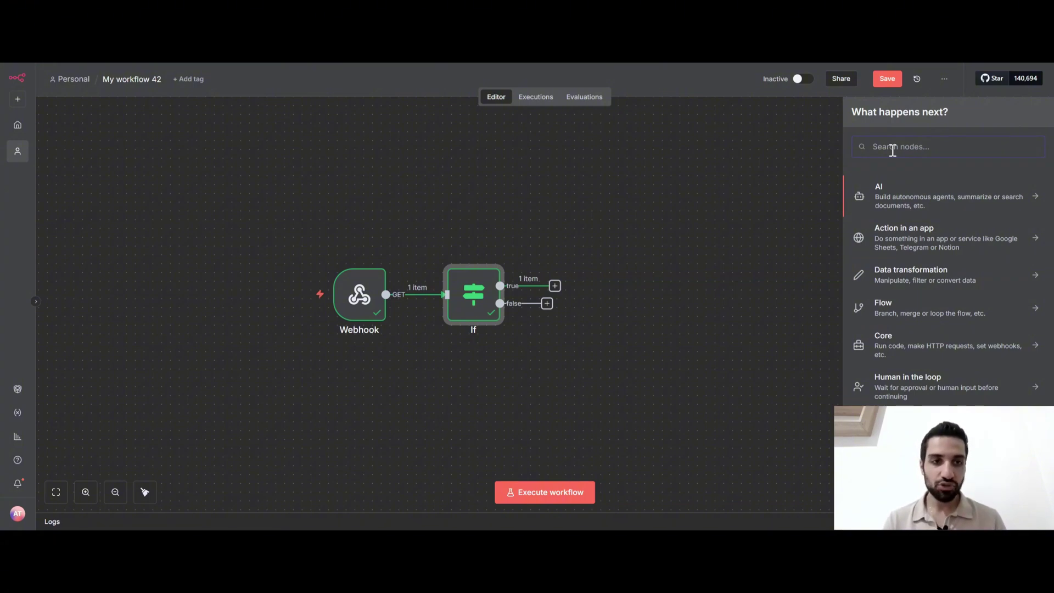
{"action": "type", "text": "respo"}
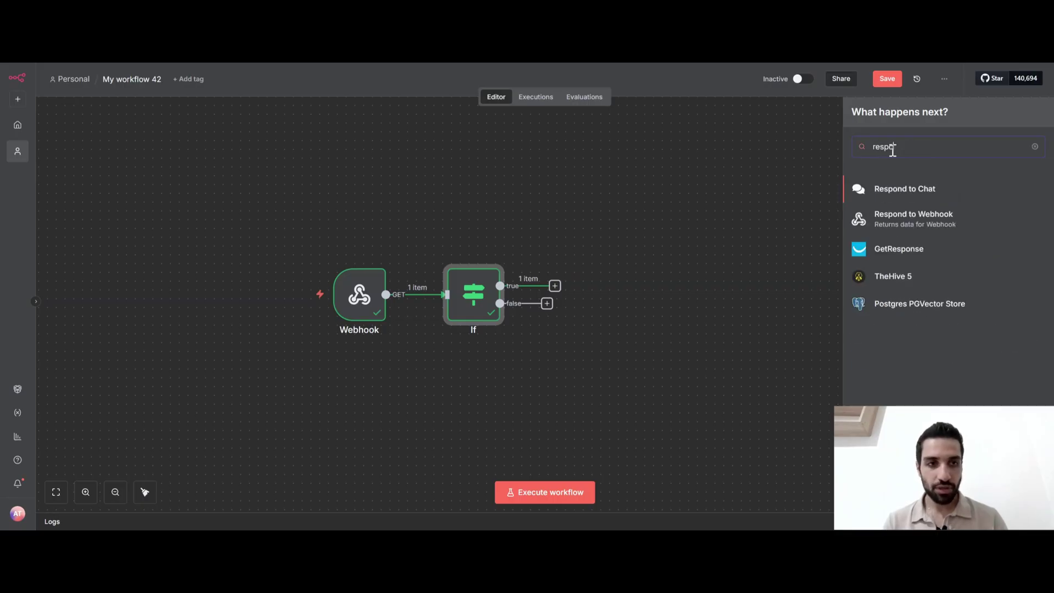
{"action": "left_click", "coordinate": [897, 226]}
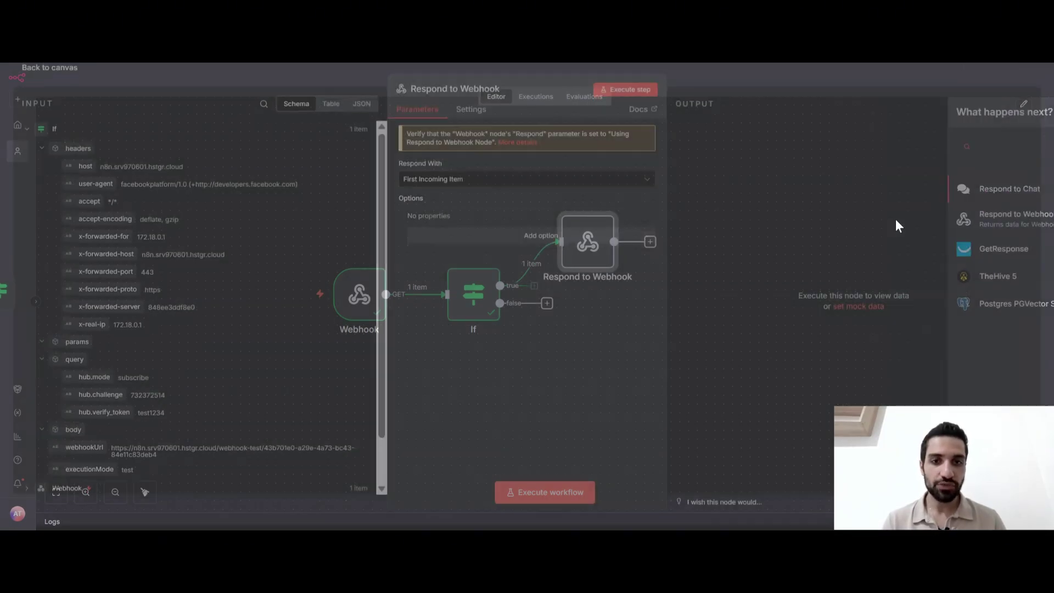
{"action": "left_click", "coordinate": [465, 186]}
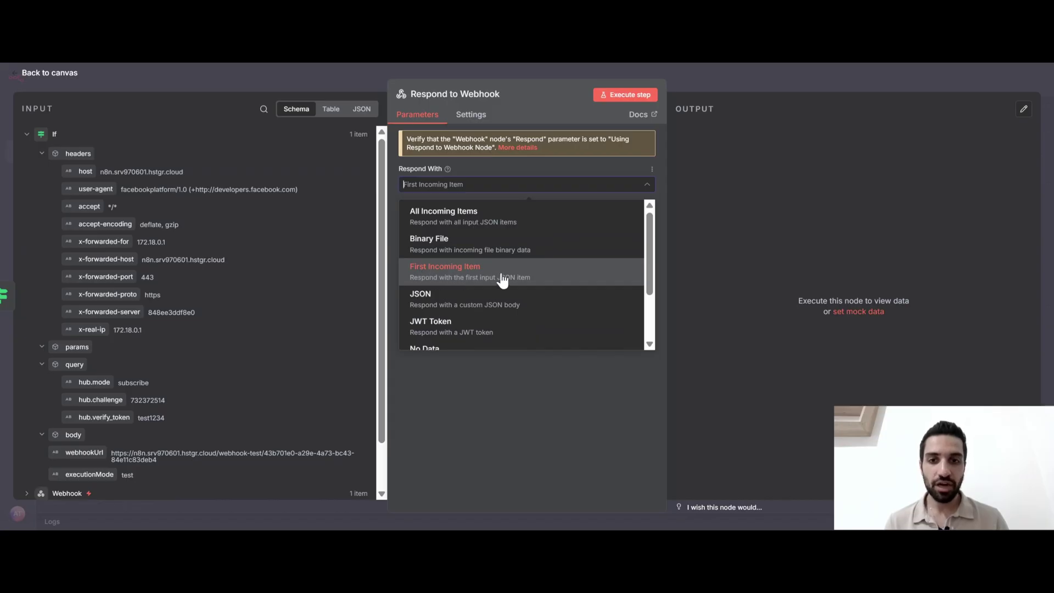
{"action": "scroll", "coordinate": [502, 280], "scroll_direction": "down", "scroll_amount": 3}
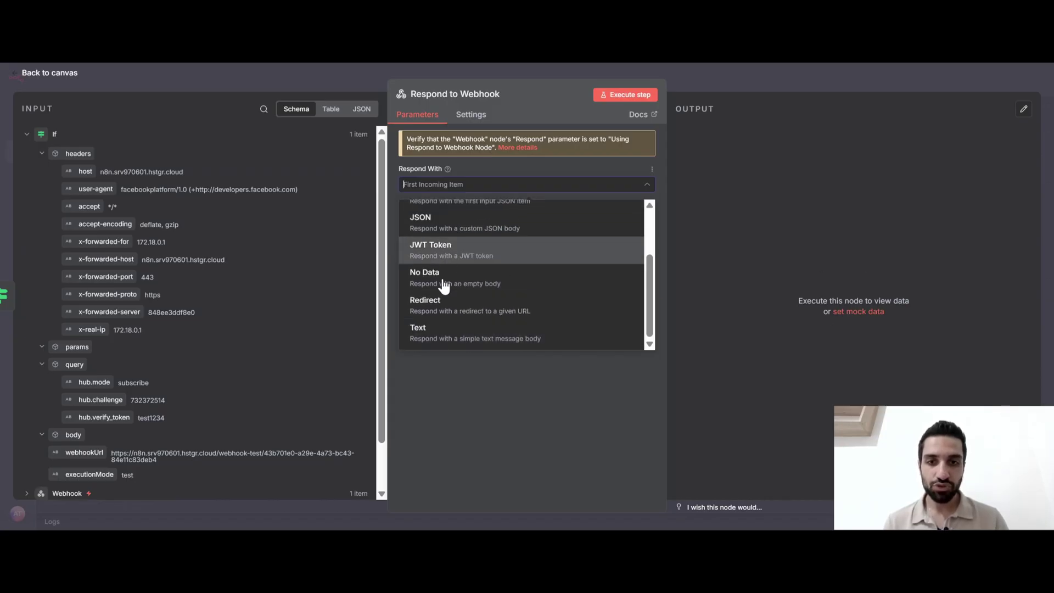
{"action": "left_click", "coordinate": [446, 339]}
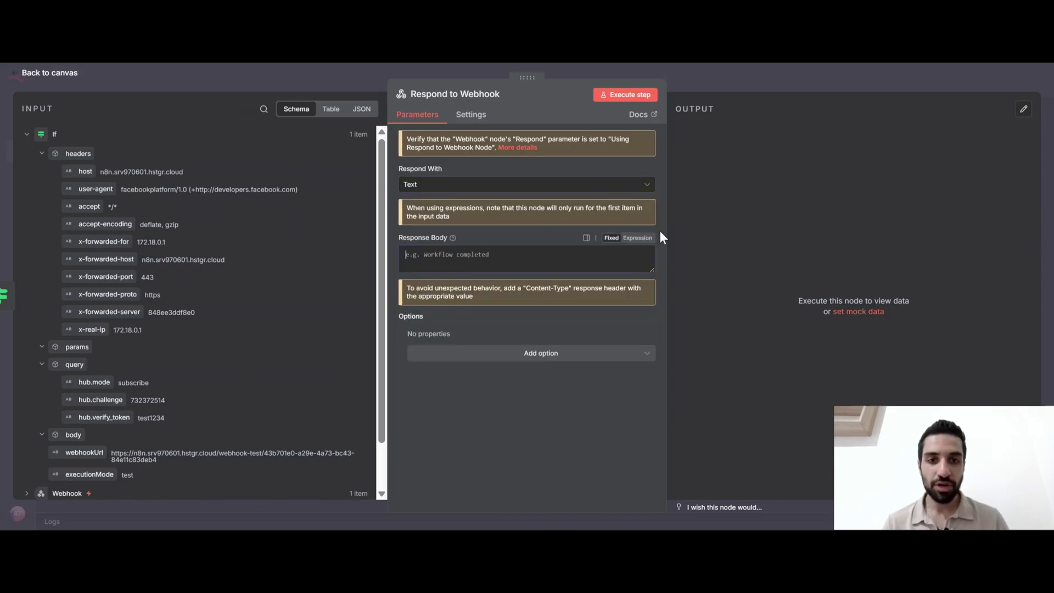
{"action": "left_click", "coordinate": [639, 240]}
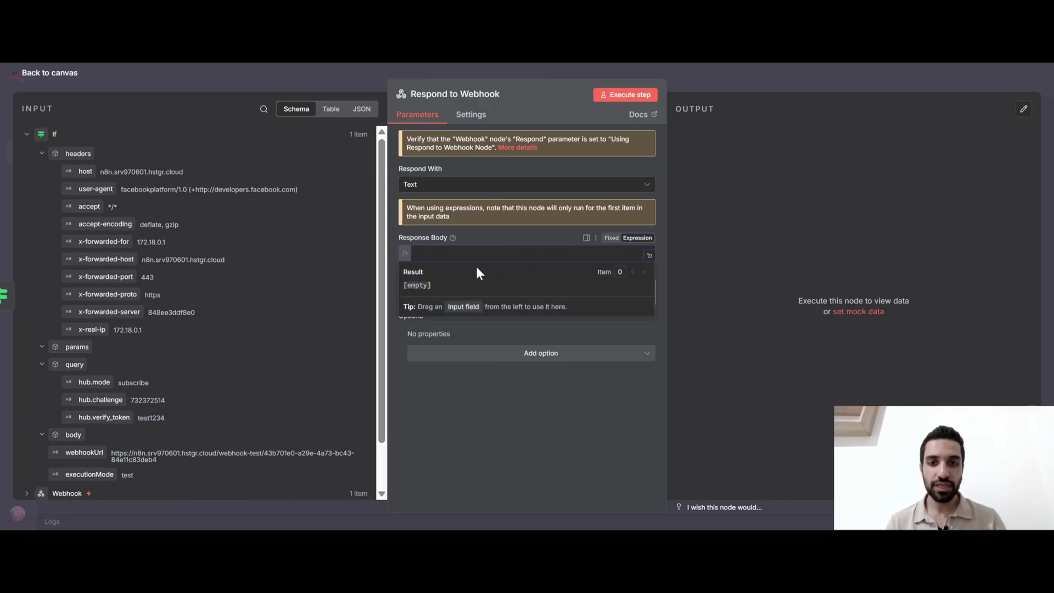
{"action": "scroll", "coordinate": [200, 312], "scroll_direction": "down", "scroll_amount": 2}
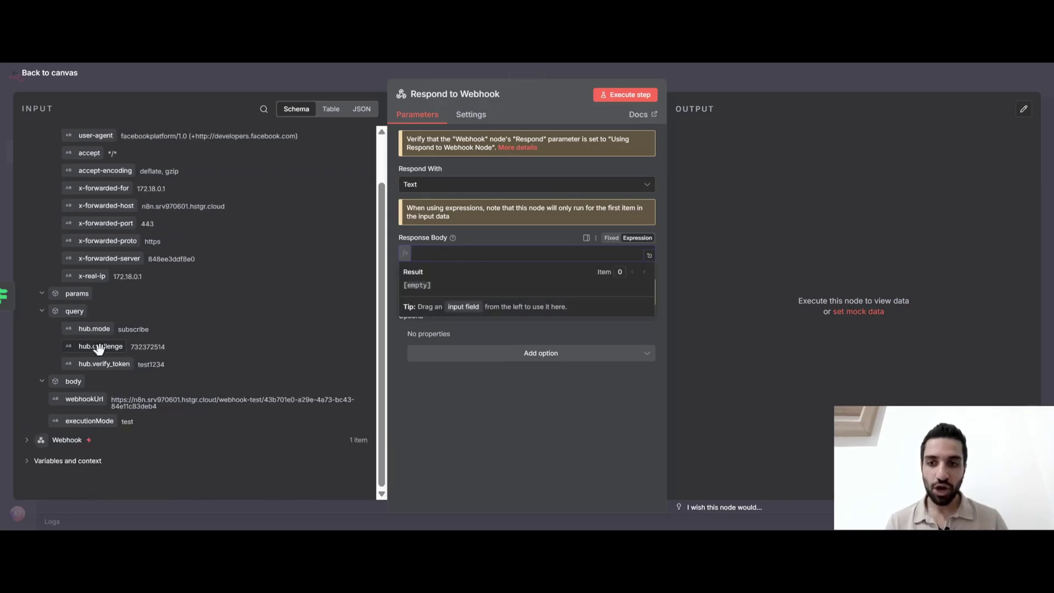
{"action": "left_click_drag", "start_coordinate": [174, 346], "coordinate": [422, 263]}
{"action": "left_click", "coordinate": [394, 231]}
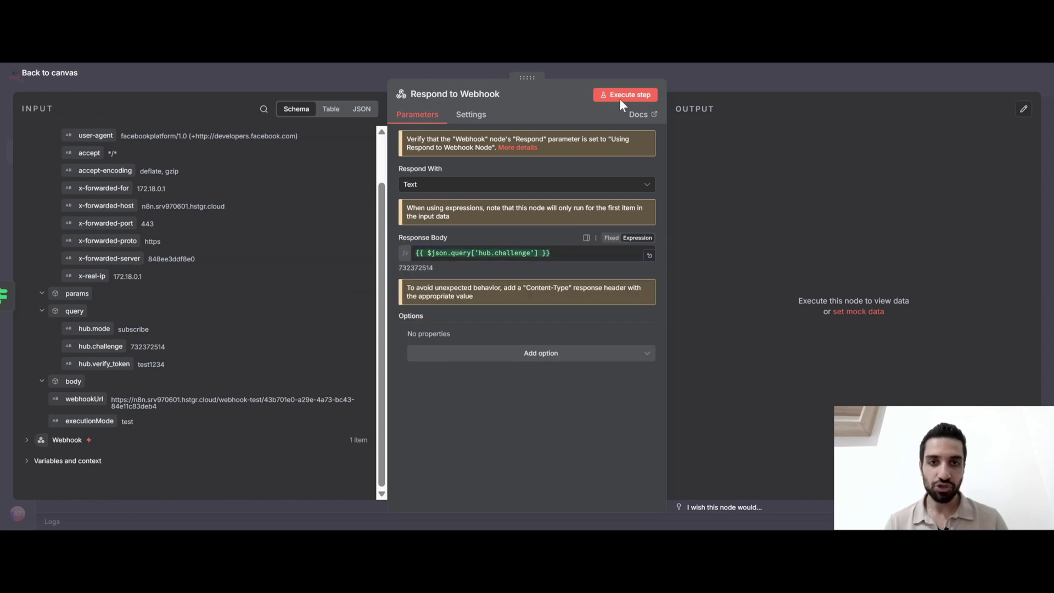
{"action": "left_click", "coordinate": [692, 79]}
{"action": "left_click", "coordinate": [381, 314]}
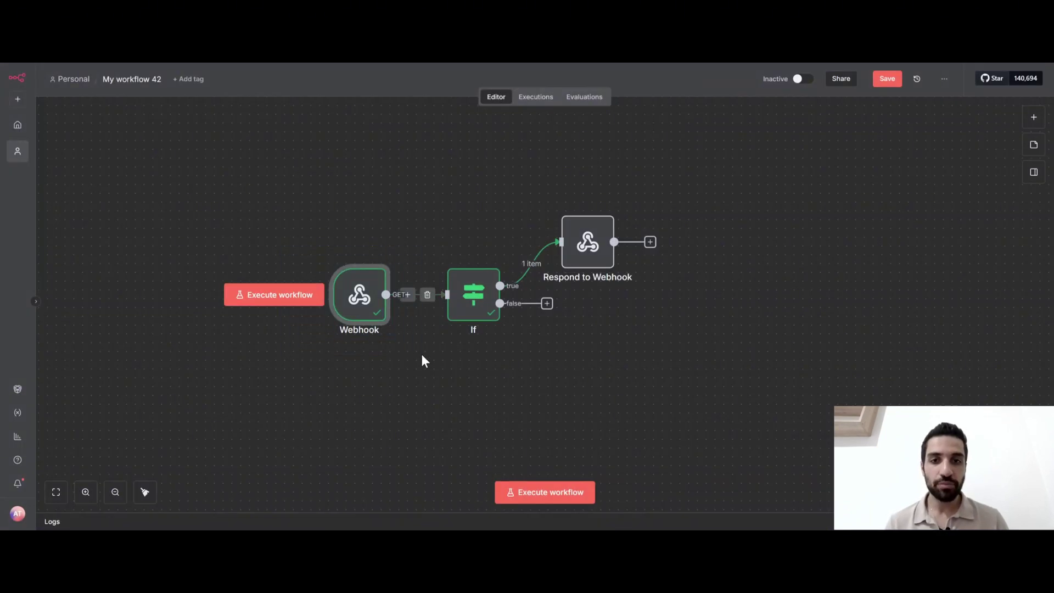
Rearrange the Webhook, If and Respond to Webhook nodes on the canvas
{"action": "left_click_drag", "start_coordinate": [359, 296], "coordinate": [280, 243]}
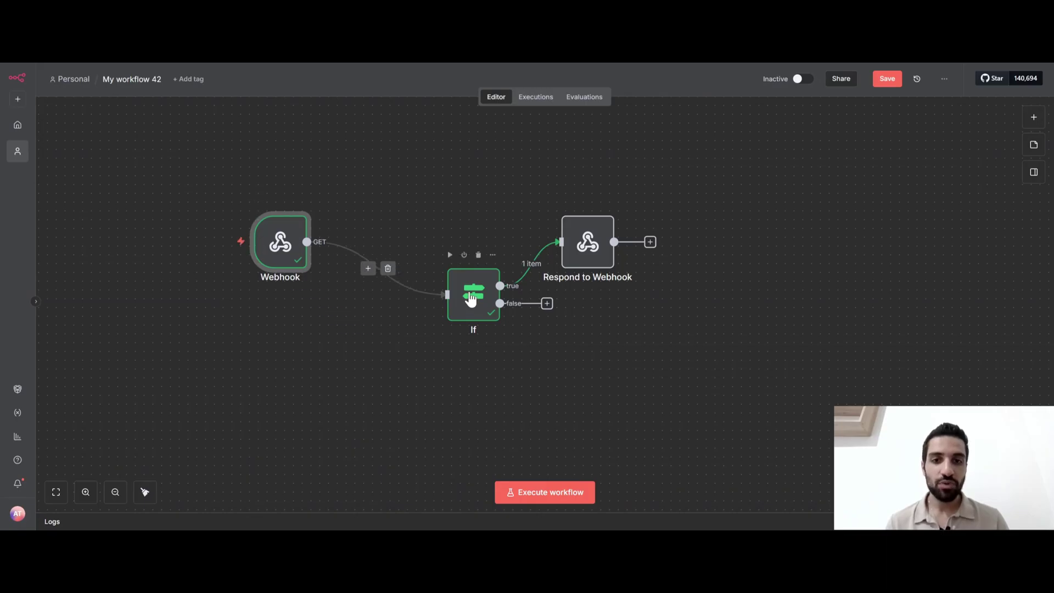
{"action": "left_click_drag", "start_coordinate": [467, 296], "coordinate": [431, 307]}
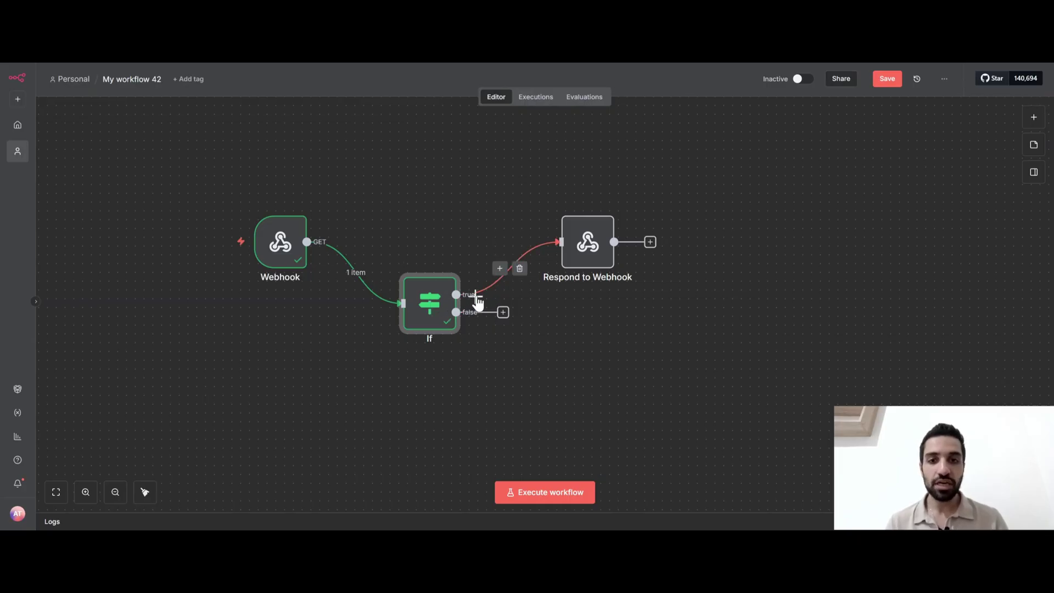
{"action": "left_click_drag", "start_coordinate": [542, 178], "coordinate": [664, 306]}
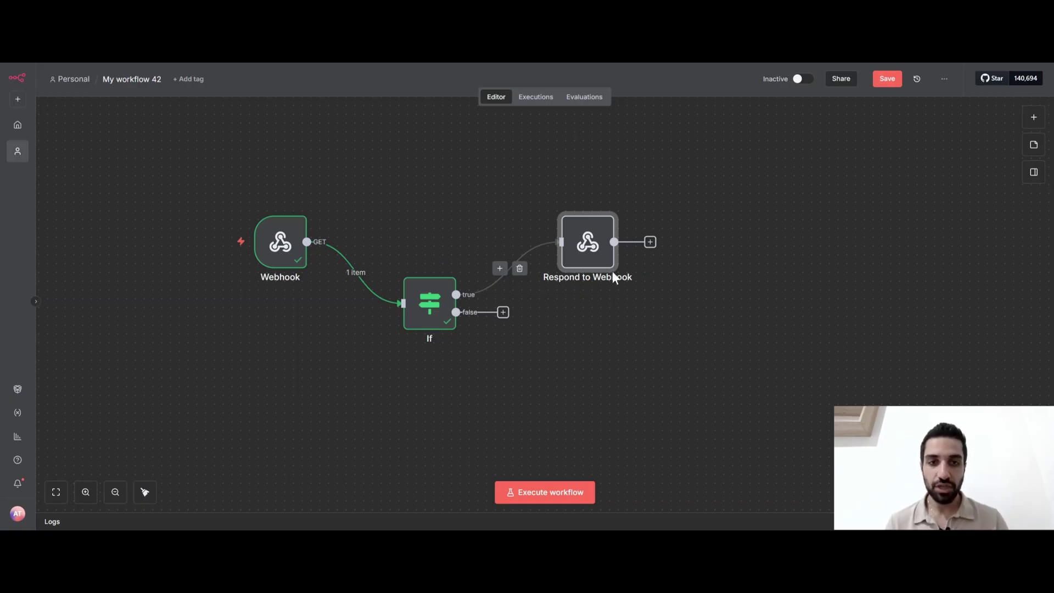
{"action": "left_click_drag", "start_coordinate": [588, 242], "coordinate": [605, 216]}
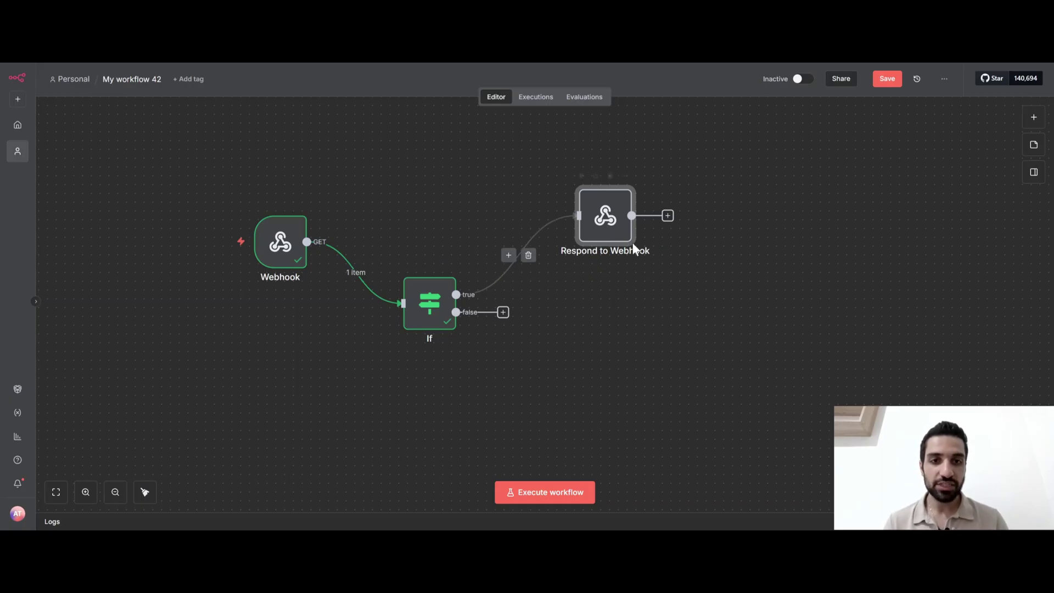
Reopen the Webhook node settings and show its Respond options
{"action": "double_click", "coordinate": [279, 239]}
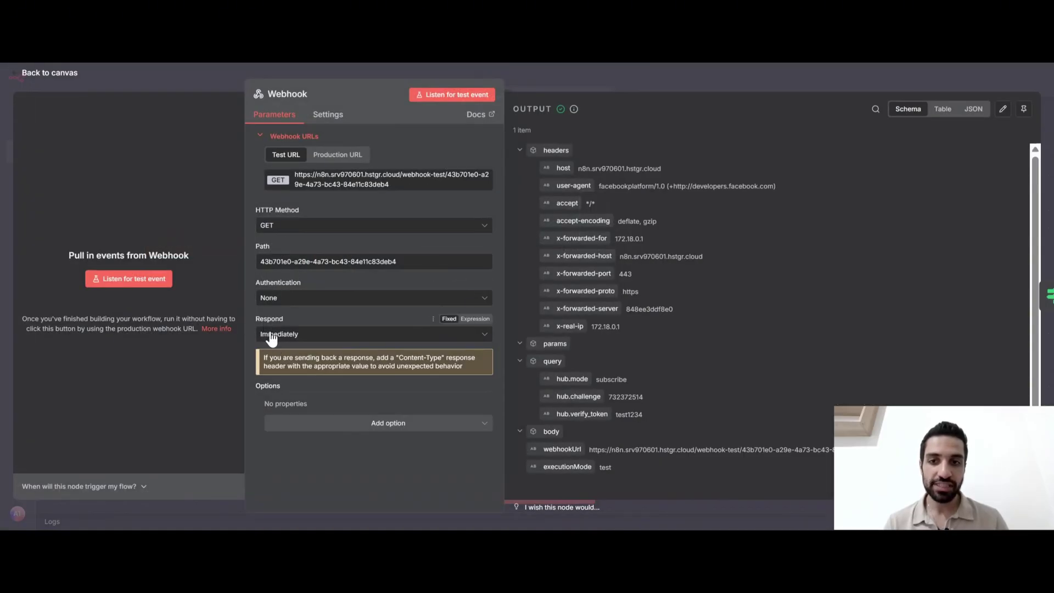
{"action": "left_click", "coordinate": [544, 79]}
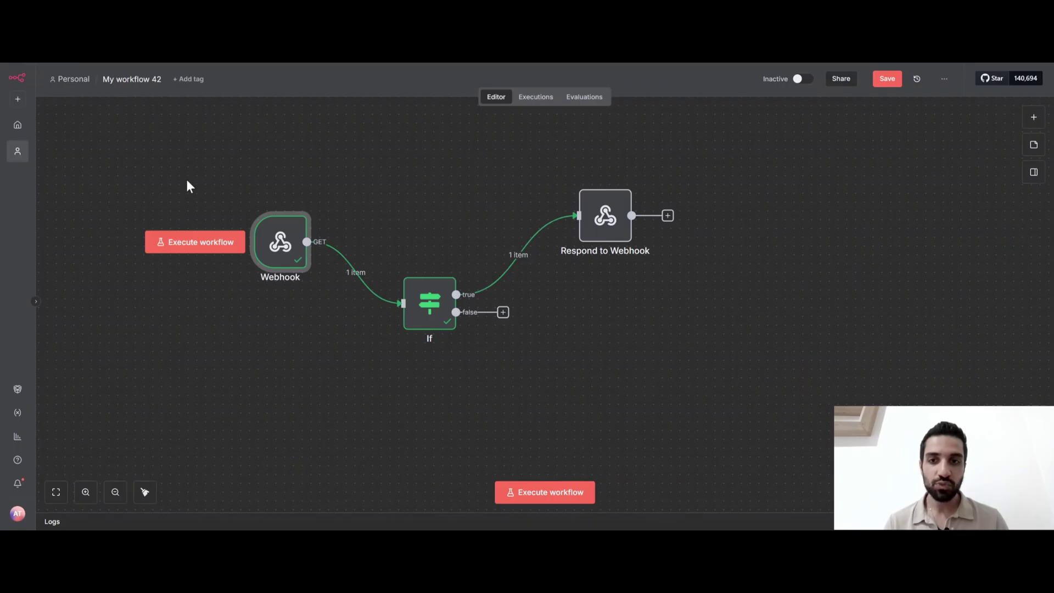
{"action": "left_click_drag", "start_coordinate": [187, 181], "coordinate": [348, 304]}
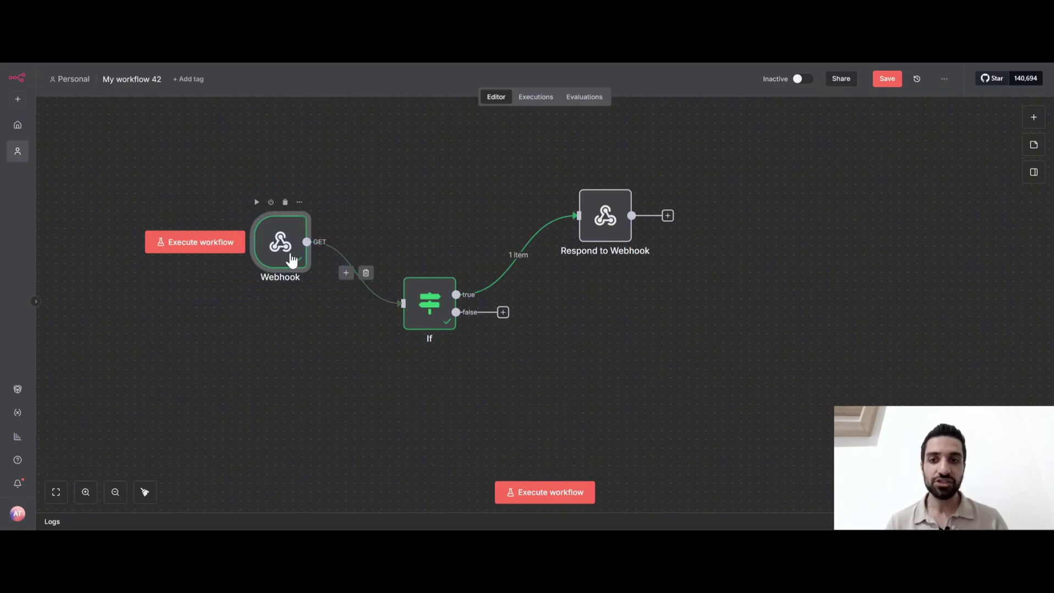
{"action": "left_click_drag", "start_coordinate": [290, 259], "coordinate": [271, 252]}
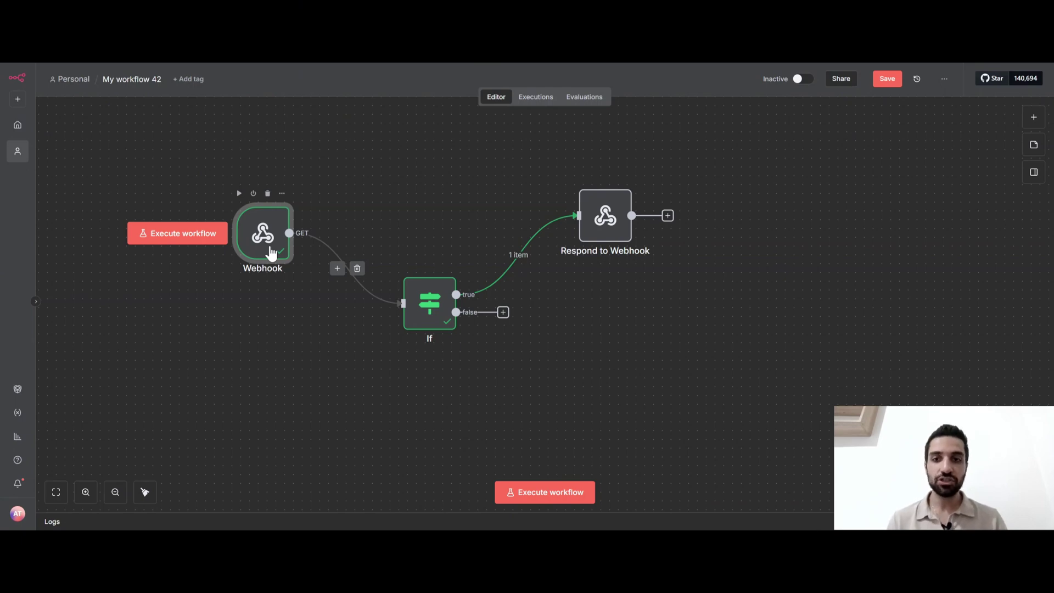
{"action": "double_click", "coordinate": [271, 251]}
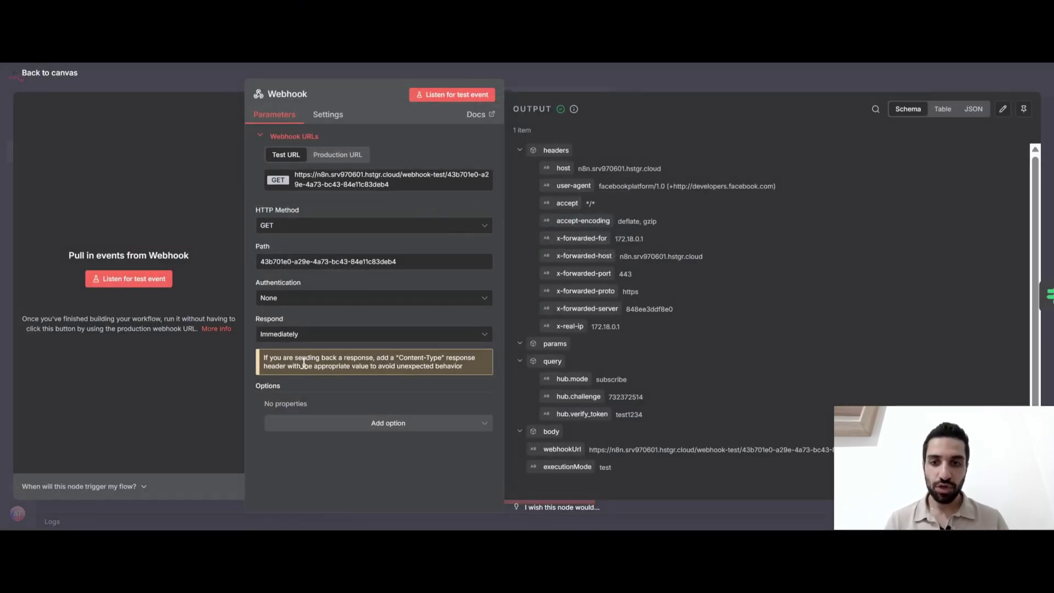
{"action": "left_click", "coordinate": [316, 335]}
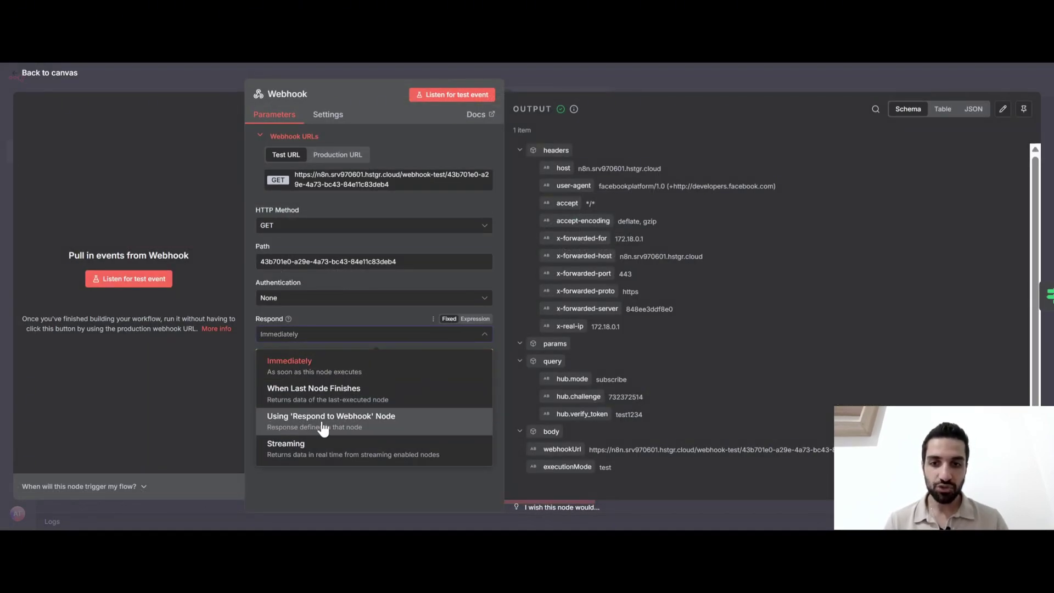
Make the Webhook respond using the Respond to Webhook node, and save the workflow
{"action": "left_click", "coordinate": [393, 423]}
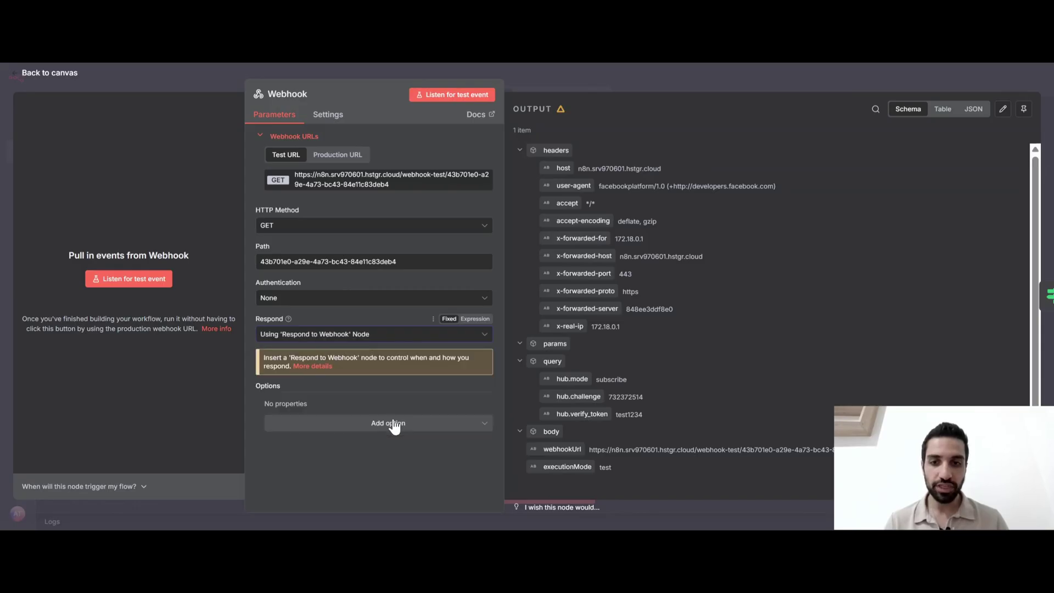
{"action": "left_click", "coordinate": [598, 81]}
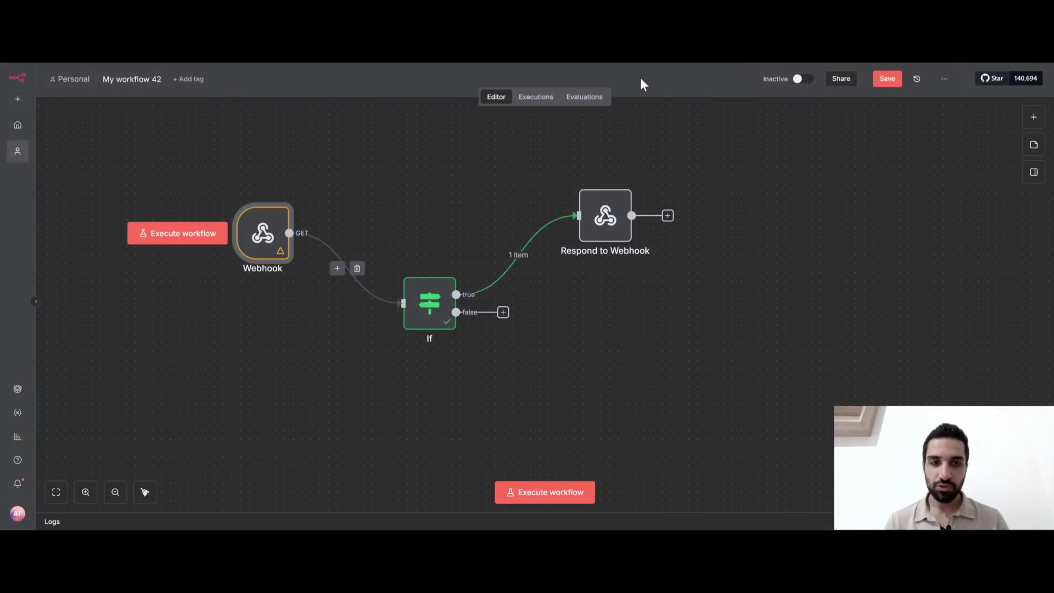
{"action": "left_click", "coordinate": [888, 77]}
Listen for a test call and retry Meta's callback URL and token verification
{"action": "left_click", "coordinate": [540, 501]}
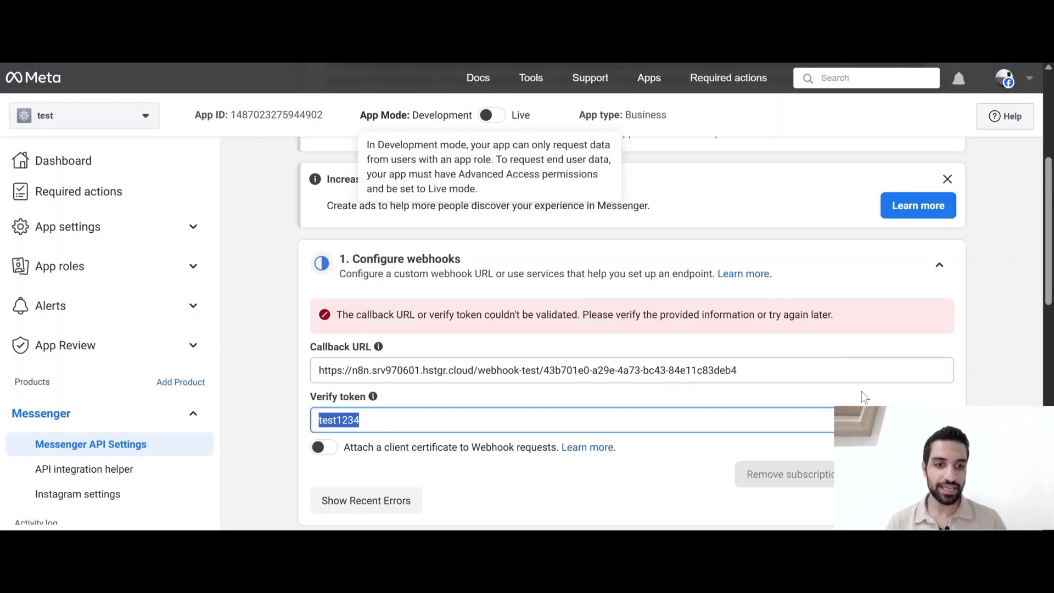
{"action": "left_click", "coordinate": [912, 474]}
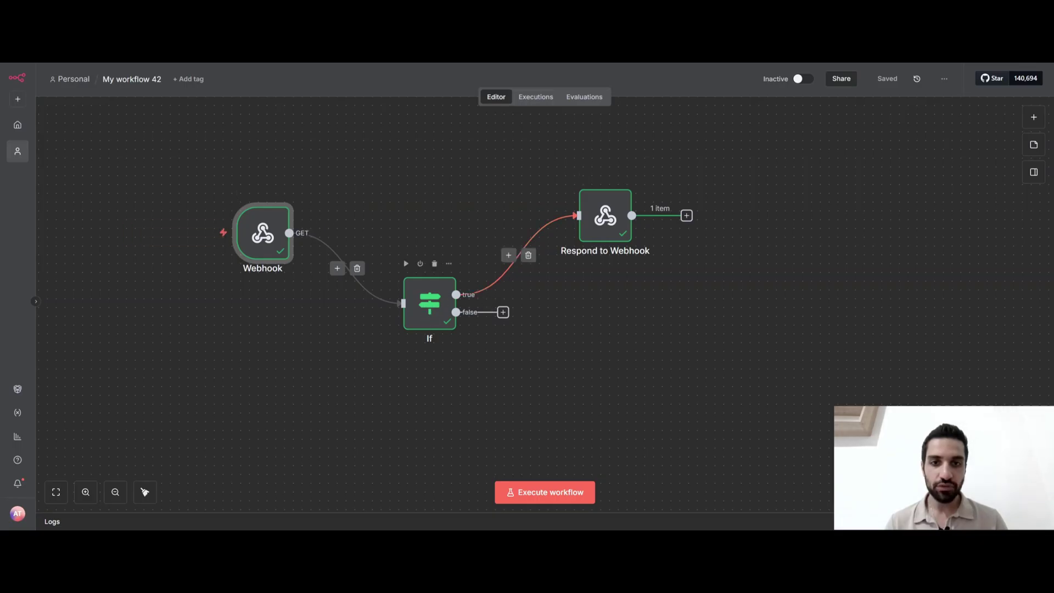
{"action": "left_click_drag", "start_coordinate": [529, 164], "coordinate": [722, 296]}
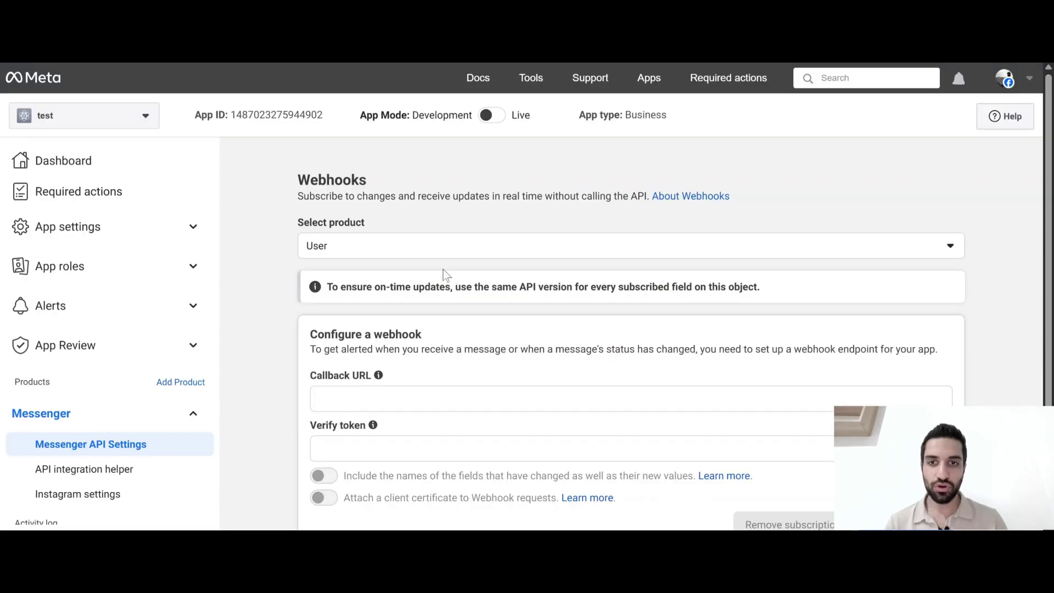
Choose Page as the webhook product and verify and save the callback URL and token
{"action": "left_click", "coordinate": [353, 247]}
{"action": "left_click", "coordinate": [323, 307]}
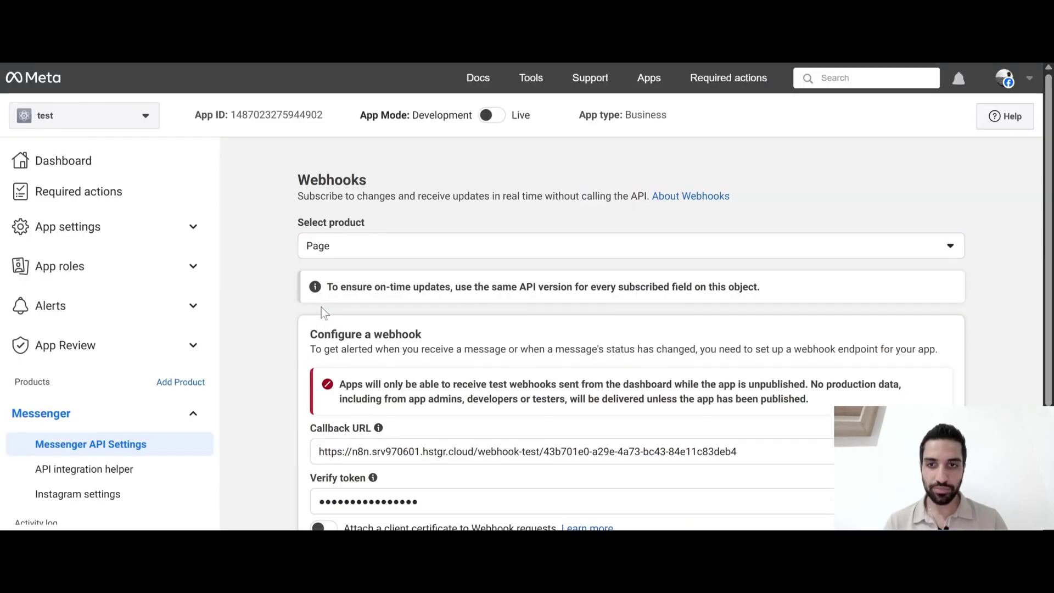
{"action": "scroll", "coordinate": [299, 372], "scroll_direction": "down", "scroll_amount": 5}
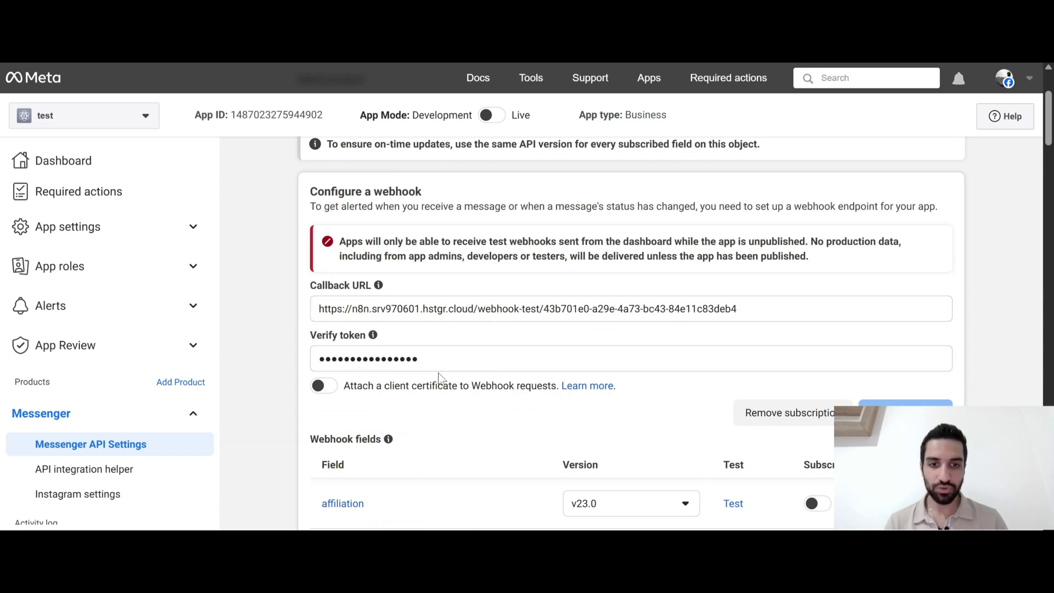
{"action": "left_click", "coordinate": [905, 412]}
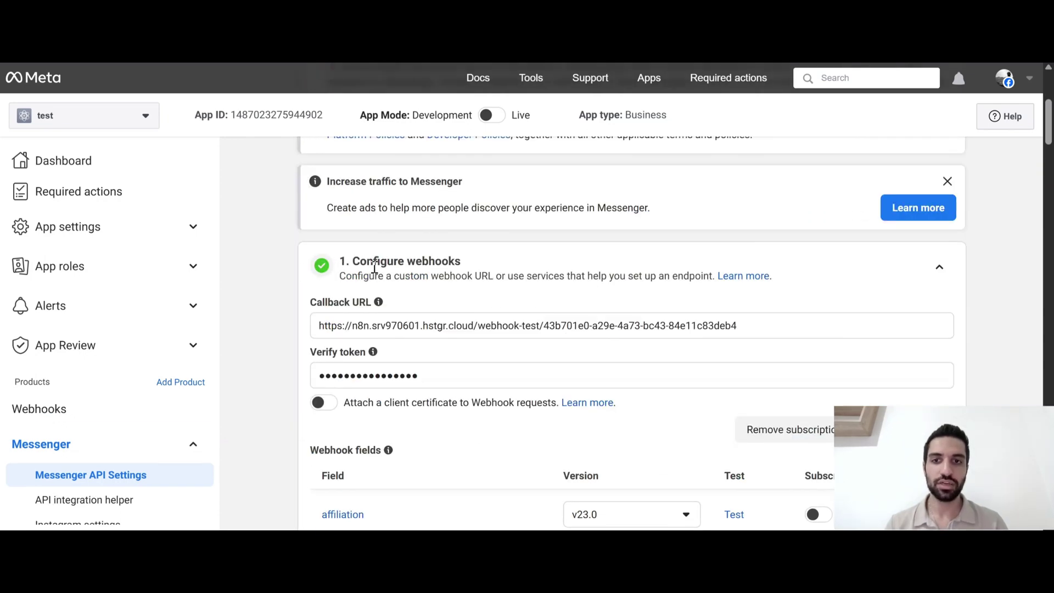
Subscribe the app to the messages webhook field at version v23.0
{"action": "scroll", "coordinate": [460, 267], "scroll_direction": "down", "scroll_amount": 8}
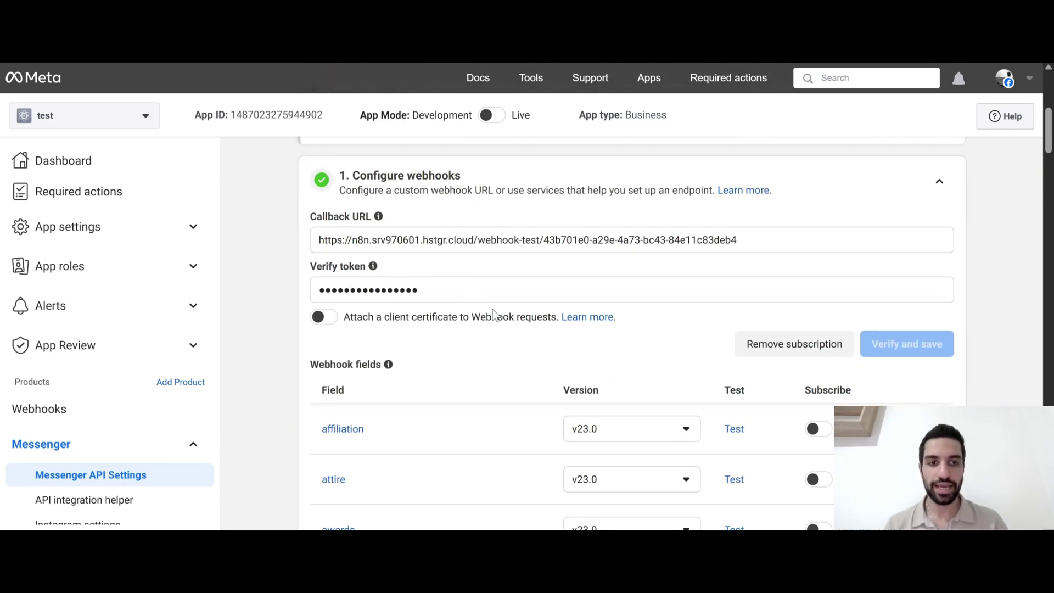
{"action": "scroll", "coordinate": [492, 309], "scroll_direction": "down", "scroll_amount": 5}
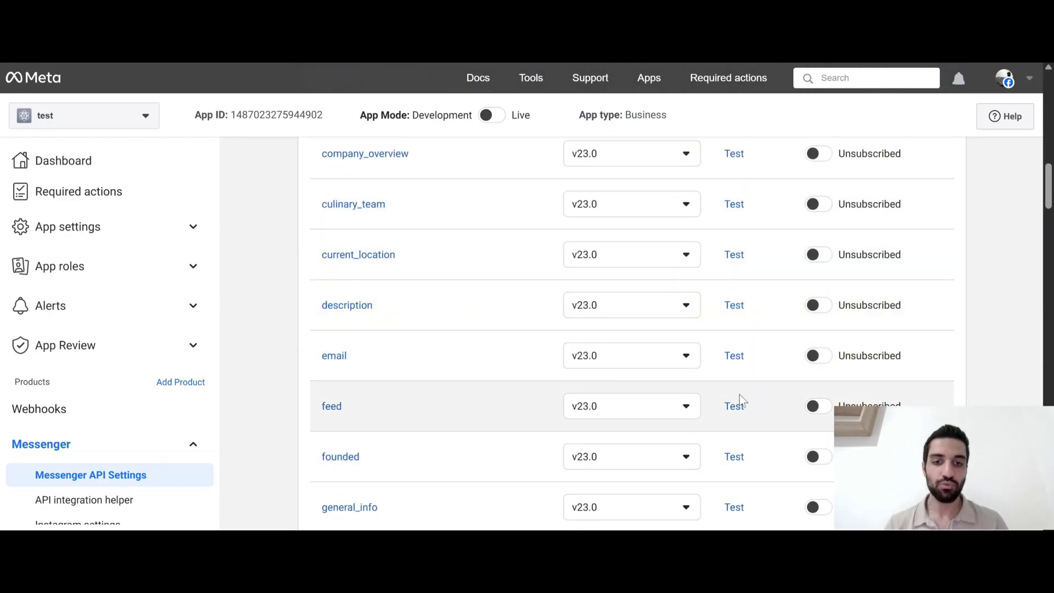
{"action": "scroll", "coordinate": [472, 290], "scroll_direction": "up", "scroll_amount": 4}
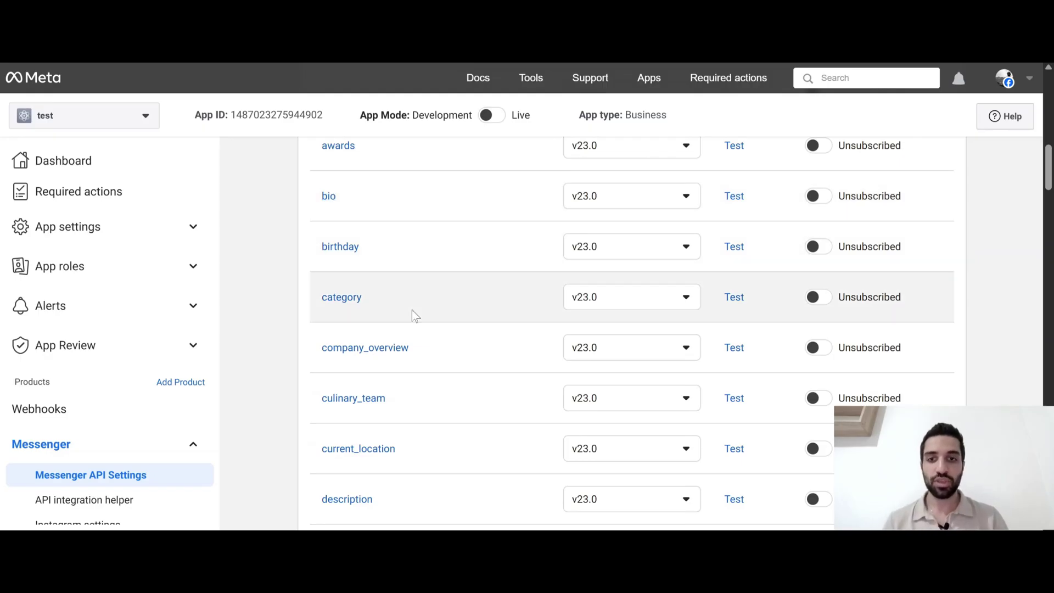
{"action": "scroll", "coordinate": [452, 385], "scroll_direction": "down", "scroll_amount": 8}
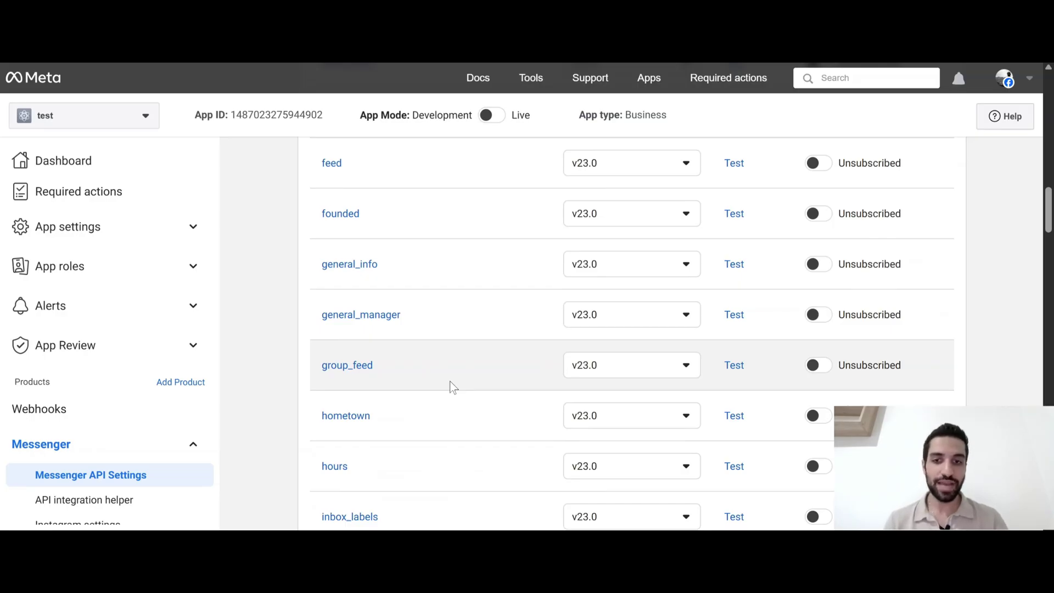
{"action": "scroll", "coordinate": [452, 386], "scroll_direction": "down", "scroll_amount": 10}
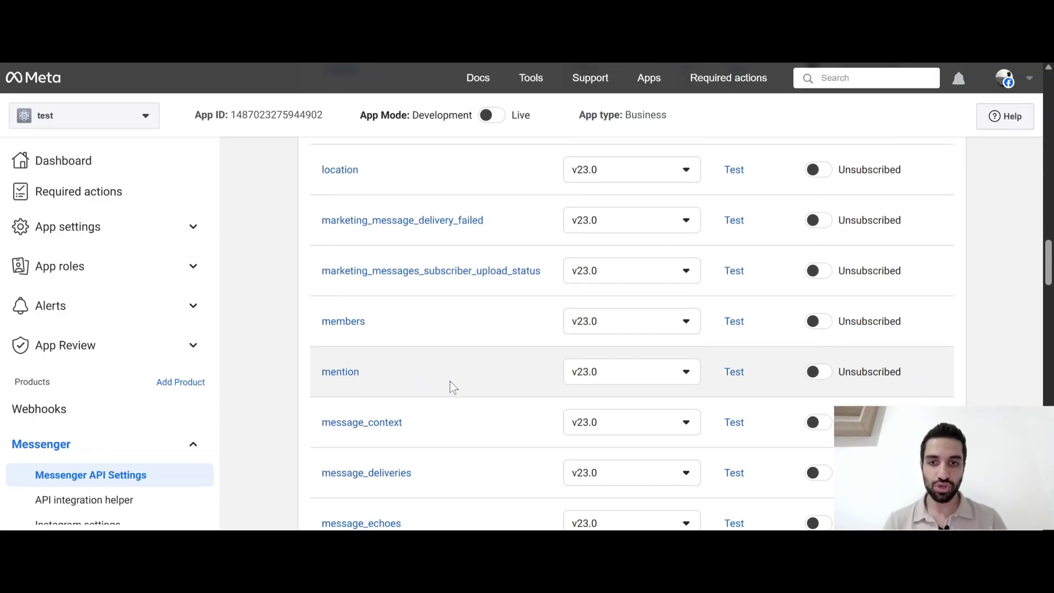
{"action": "scroll", "coordinate": [454, 357], "scroll_direction": "down", "scroll_amount": 7}
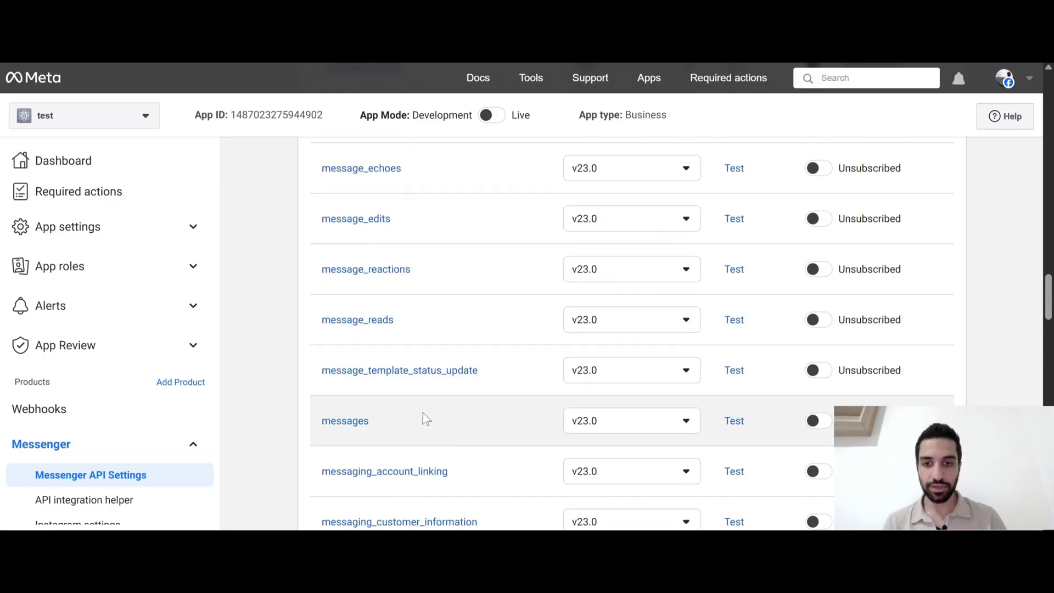
{"action": "left_click", "coordinate": [586, 416]}
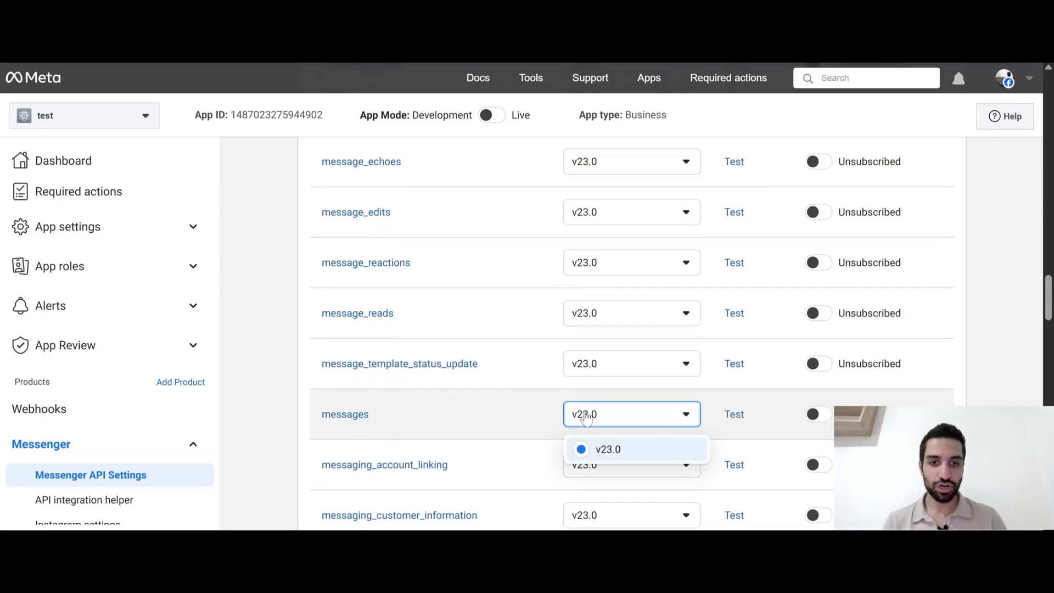
{"action": "left_click", "coordinate": [604, 456]}
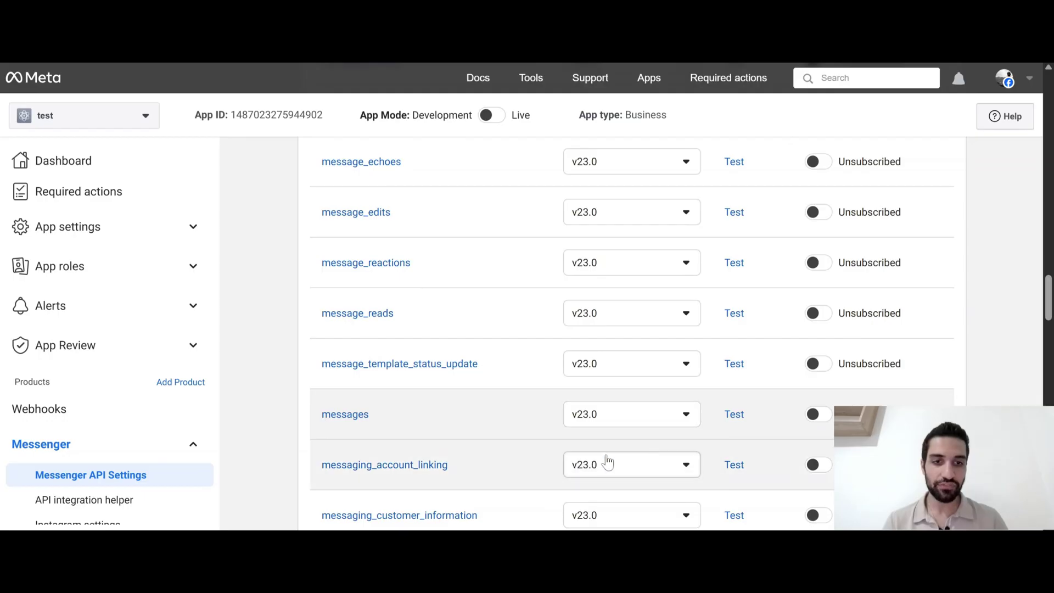
{"action": "scroll", "coordinate": [707, 427], "scroll_direction": "down", "scroll_amount": 1}
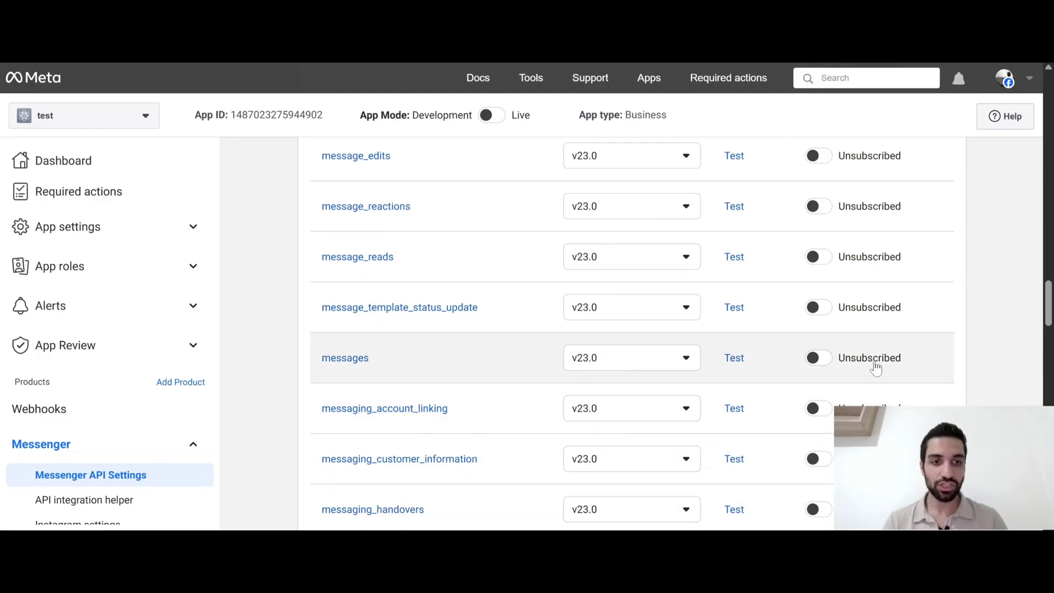
{"action": "left_click", "coordinate": [819, 360]}
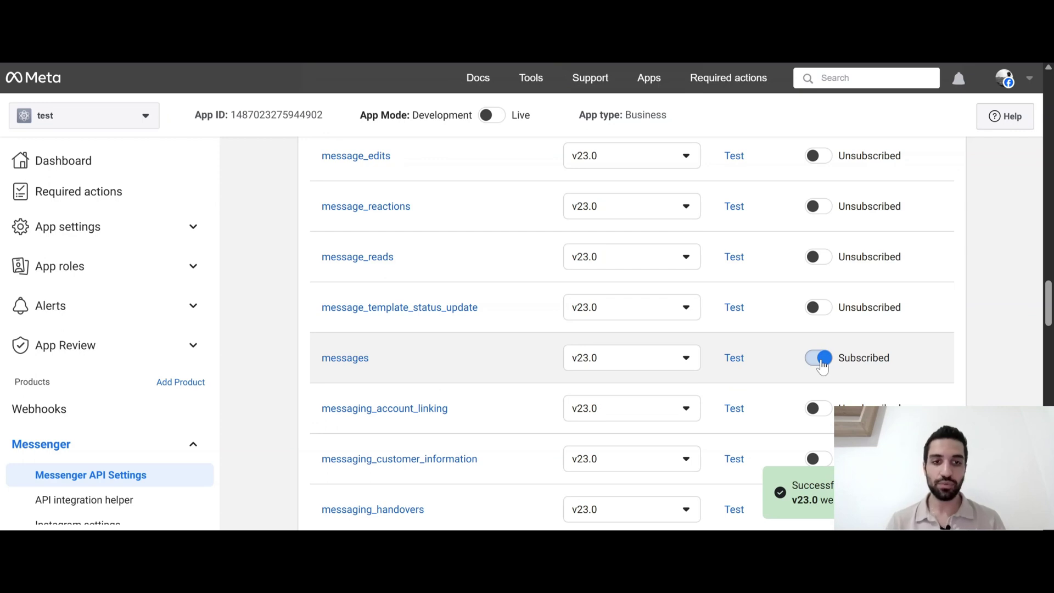
{"action": "scroll", "coordinate": [487, 374], "scroll_direction": "down", "scroll_amount": 2}
{"action": "scroll", "coordinate": [487, 375], "scroll_direction": "down", "scroll_amount": 3}
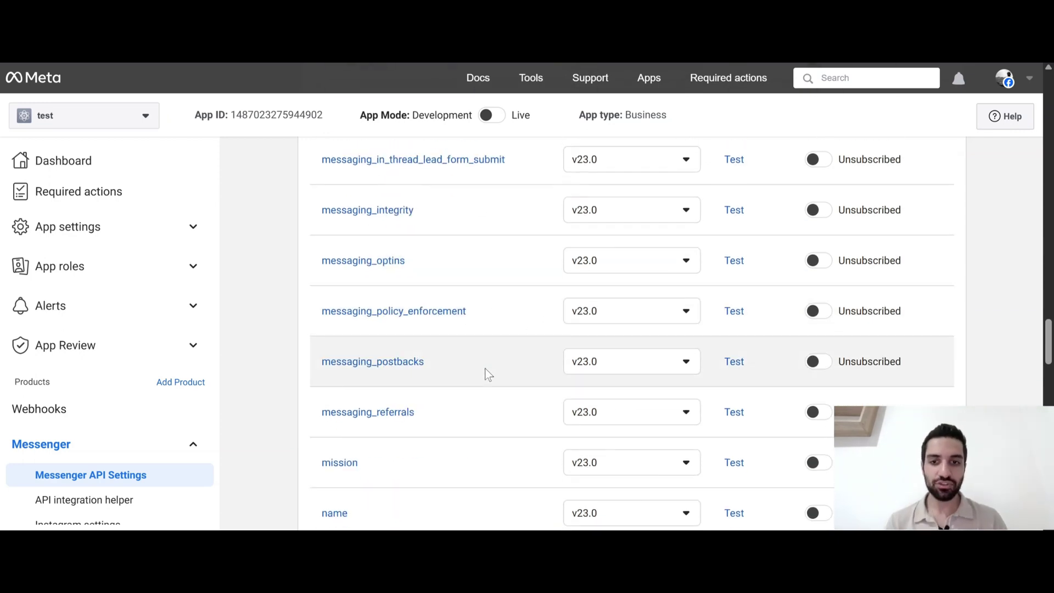
{"action": "scroll", "coordinate": [487, 375], "scroll_direction": "down", "scroll_amount": 1}
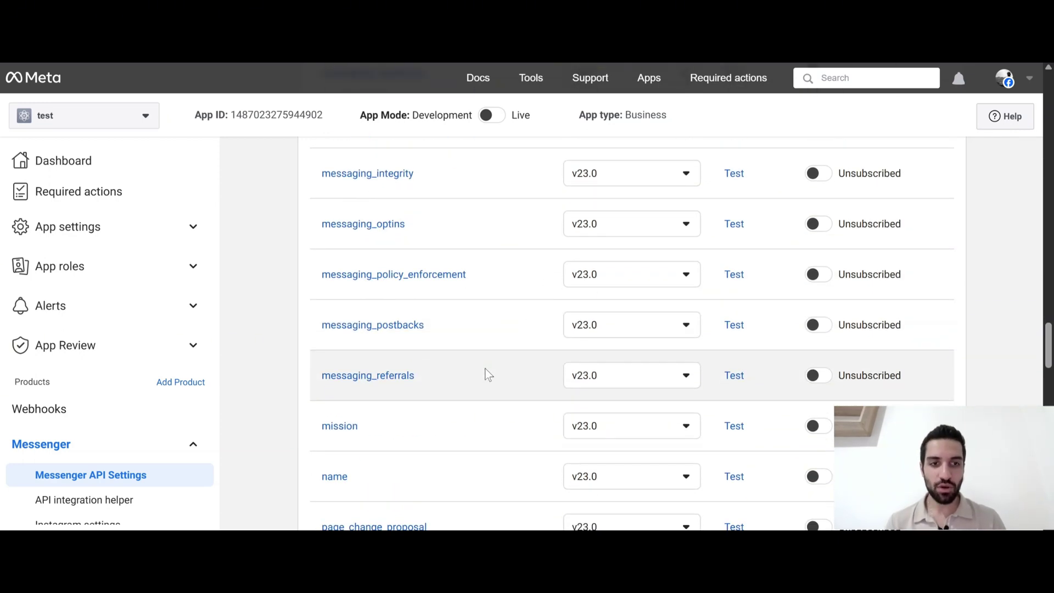
{"action": "scroll", "coordinate": [488, 375], "scroll_direction": "down", "scroll_amount": 1}
{"action": "scroll", "coordinate": [487, 375], "scroll_direction": "down", "scroll_amount": 6}
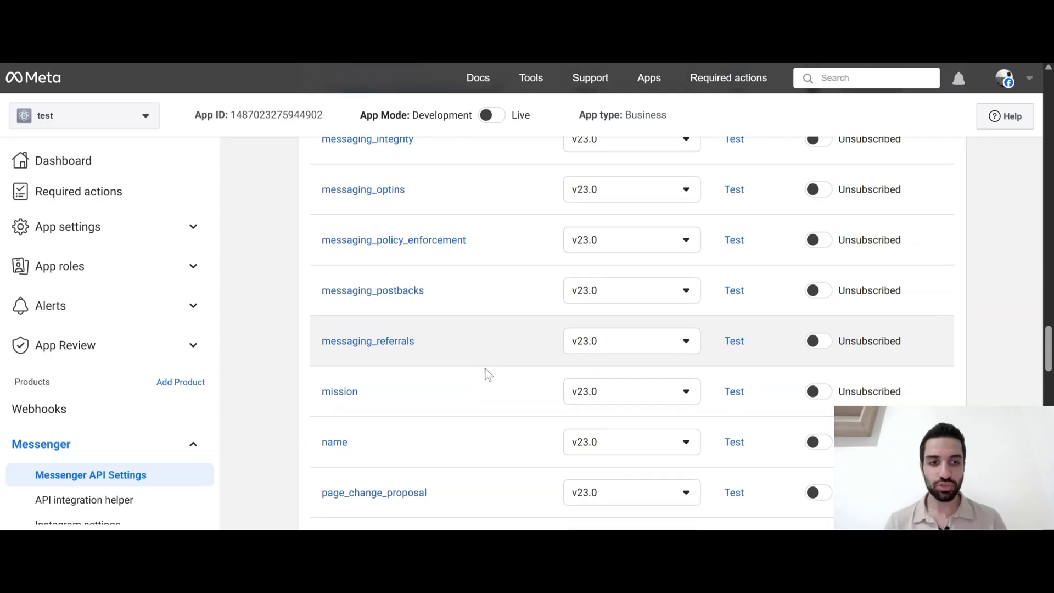
{"action": "scroll", "coordinate": [488, 375], "scroll_direction": "down", "scroll_amount": 15}
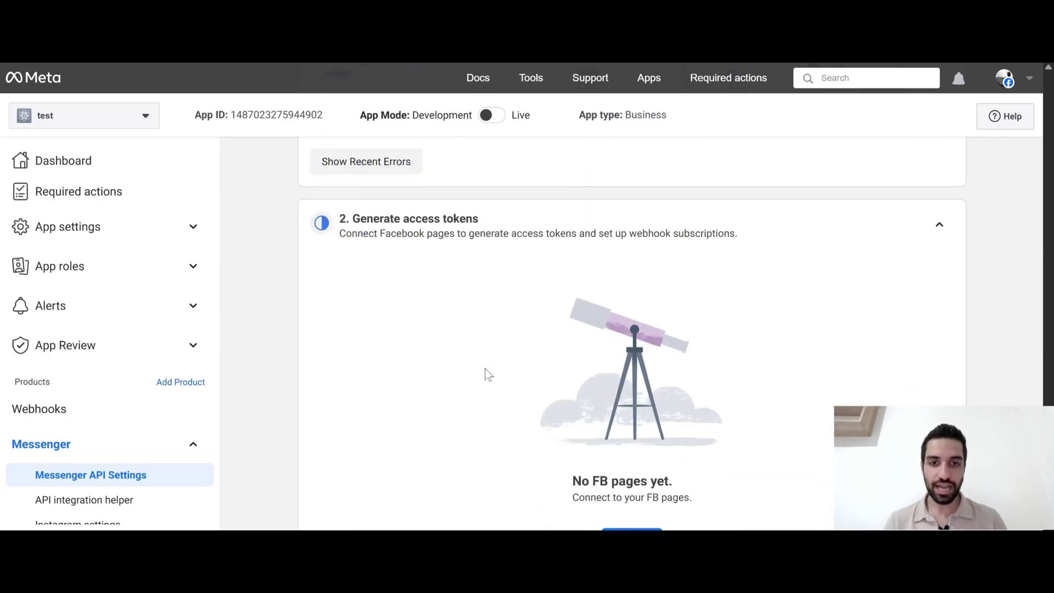
Under Generate access tokens, start connecting Pages with the logged-in account
{"action": "left_click_drag", "start_coordinate": [341, 181], "coordinate": [464, 181]}
{"action": "left_click", "coordinate": [420, 225]}
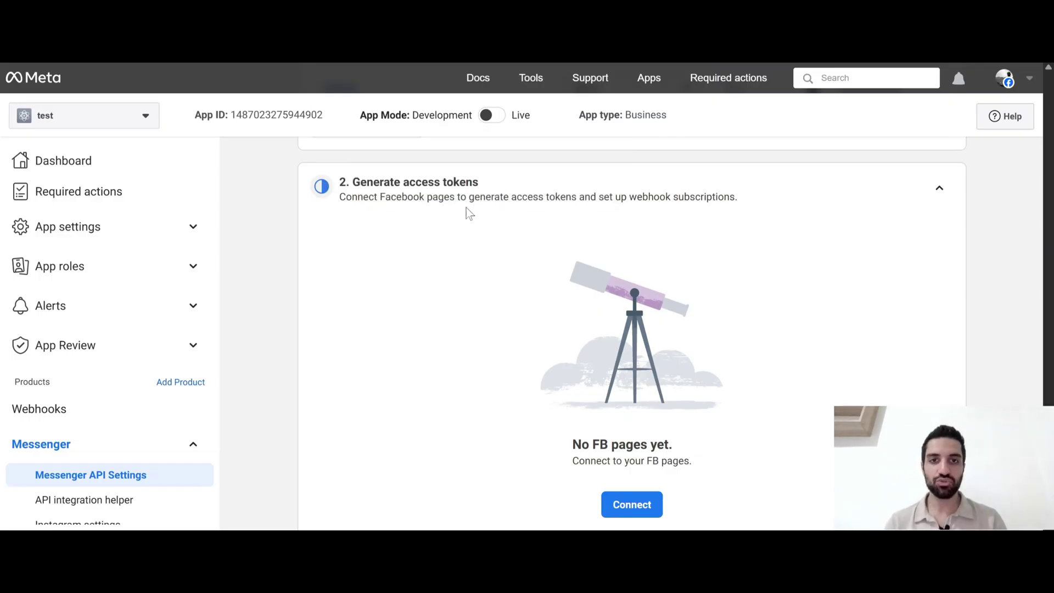
{"action": "scroll", "coordinate": [570, 333], "scroll_direction": "down", "scroll_amount": 1}
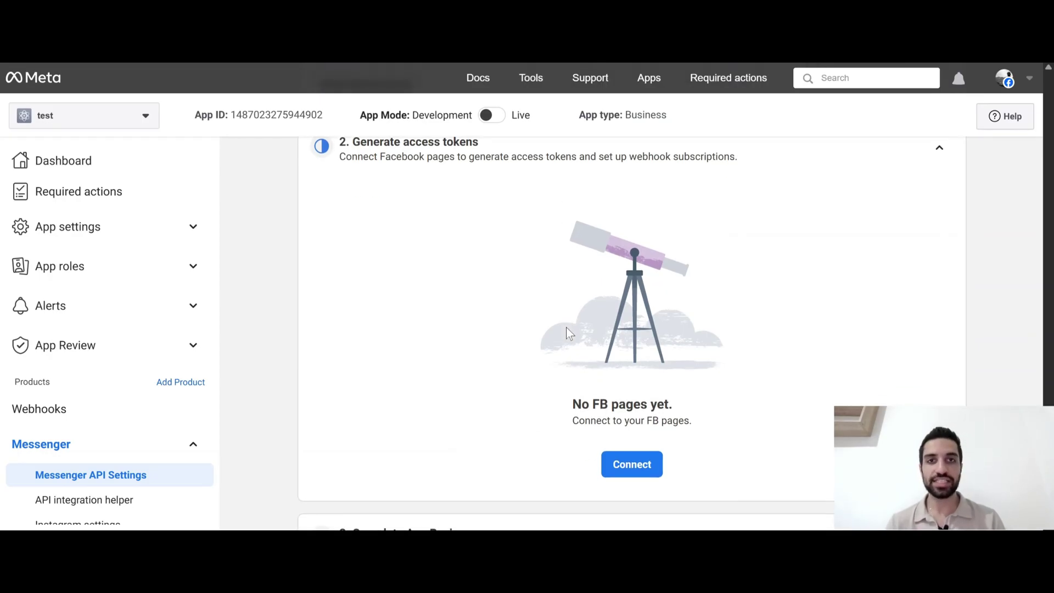
{"action": "left_click", "coordinate": [645, 474]}
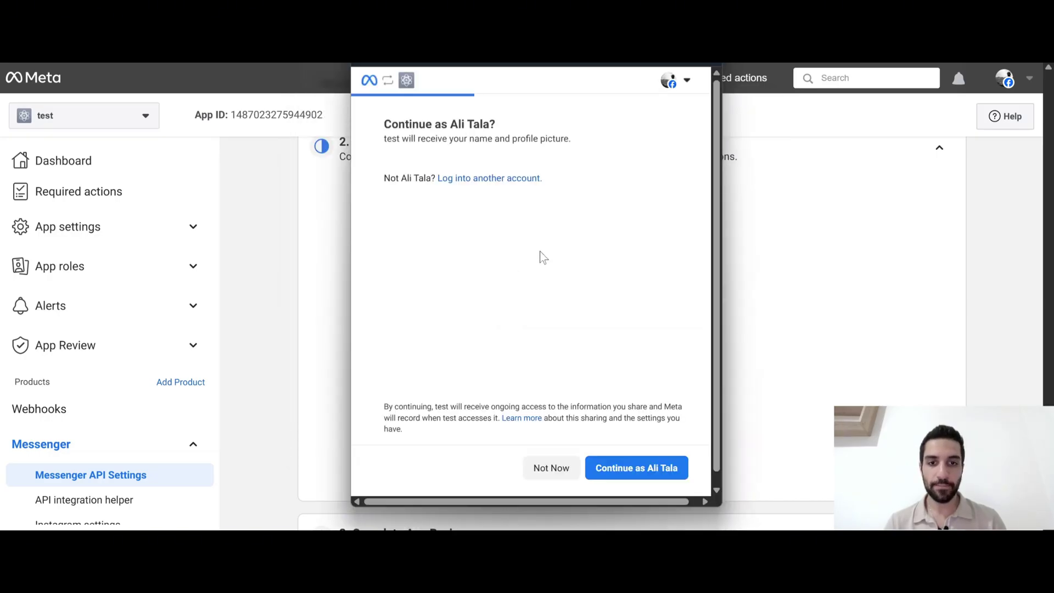
{"action": "left_click", "coordinate": [617, 475]}
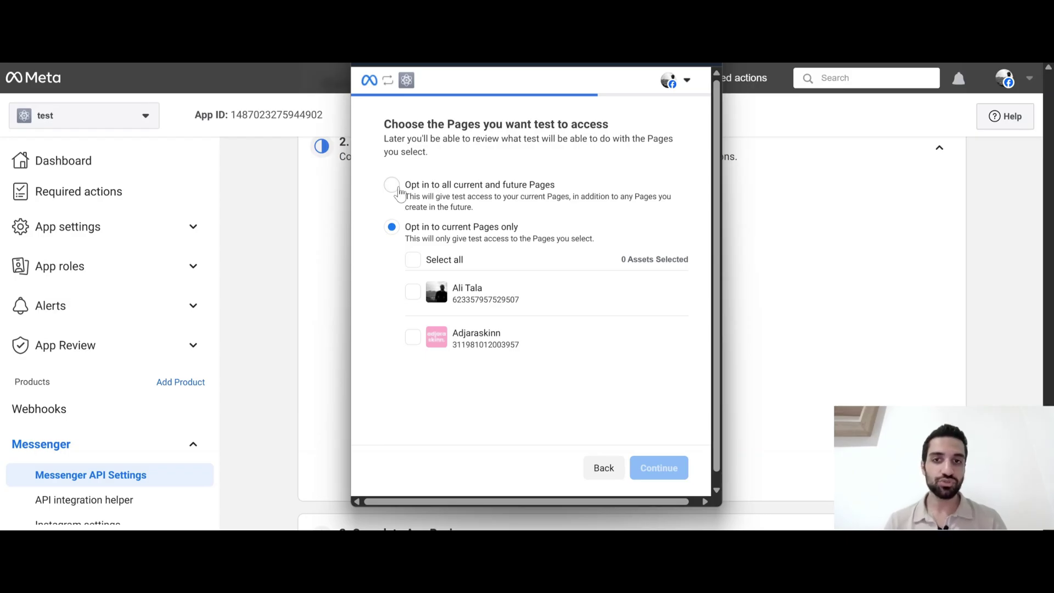
Opt in to all current and future Pages, then save and dismiss the dialog
{"action": "left_click", "coordinate": [398, 190]}
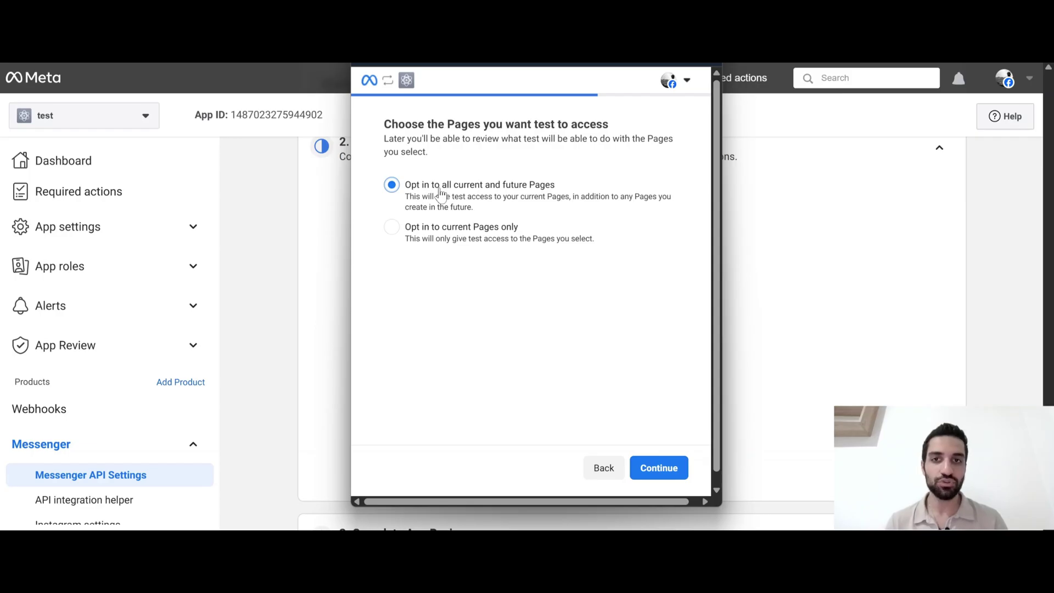
{"action": "left_click", "coordinate": [669, 473]}
{"action": "left_click", "coordinate": [668, 469]}
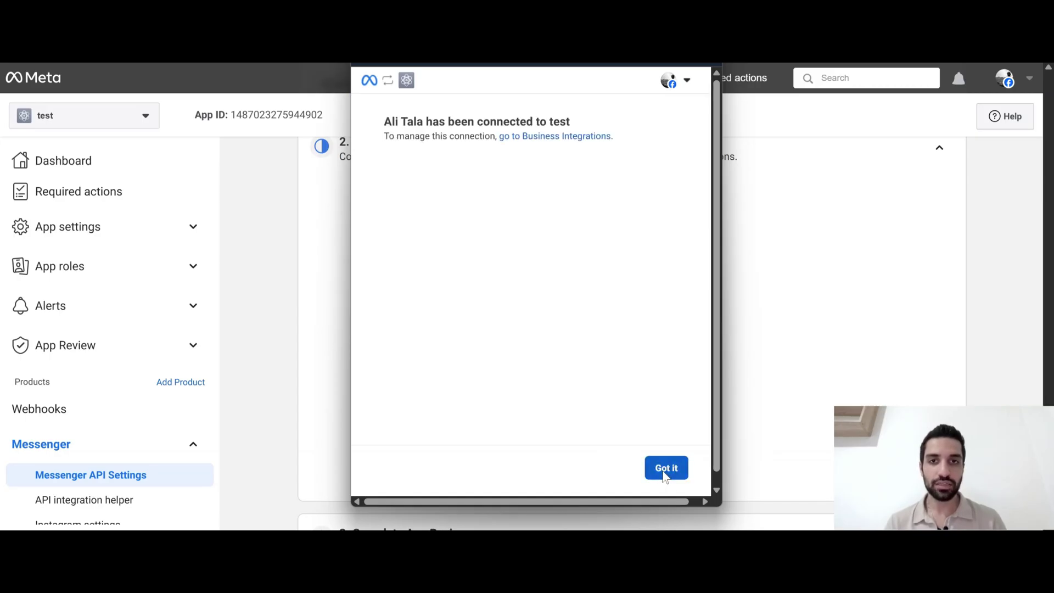
{"action": "left_click", "coordinate": [665, 473]}
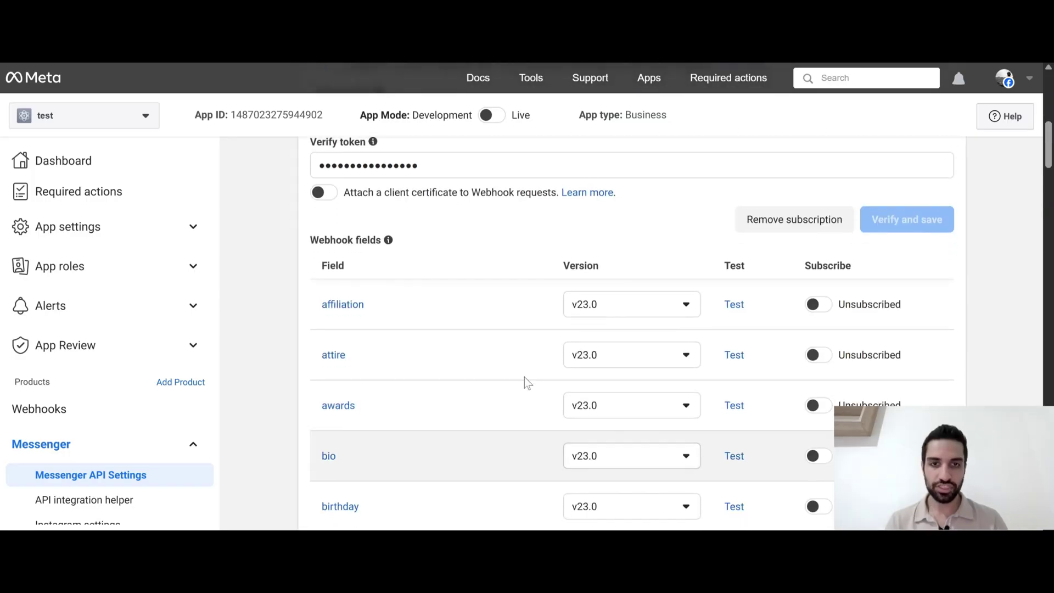
Subscribe the connected Page to the messages field and generate its access token
{"action": "scroll", "coordinate": [525, 377], "scroll_direction": "down", "scroll_amount": 10}
{"action": "scroll", "coordinate": [509, 371], "scroll_direction": "up", "scroll_amount": 8}
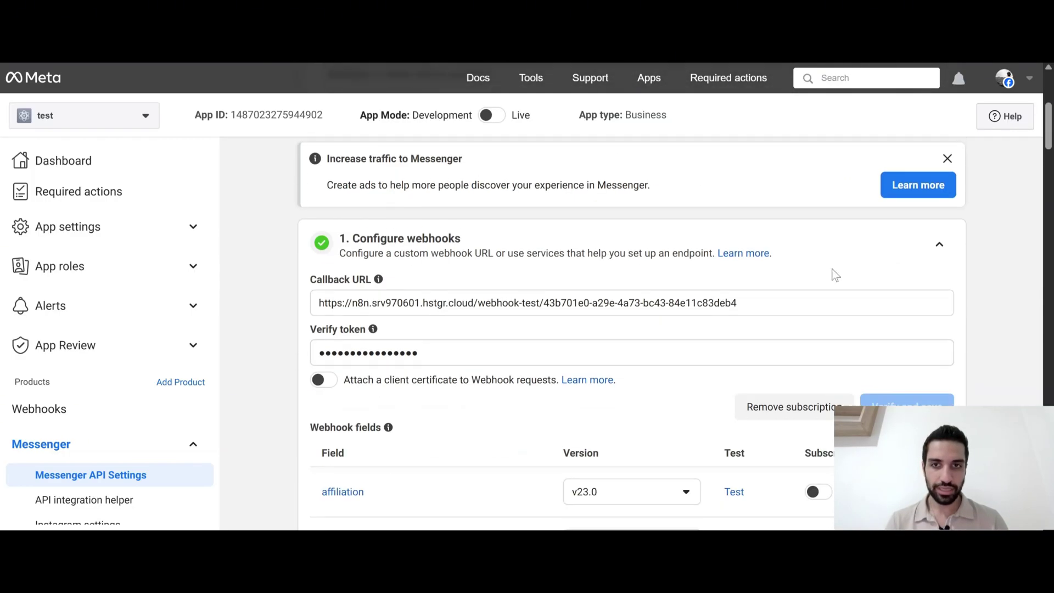
{"action": "left_click", "coordinate": [939, 238]}
{"action": "scroll", "coordinate": [439, 305], "scroll_direction": "down", "scroll_amount": 1}
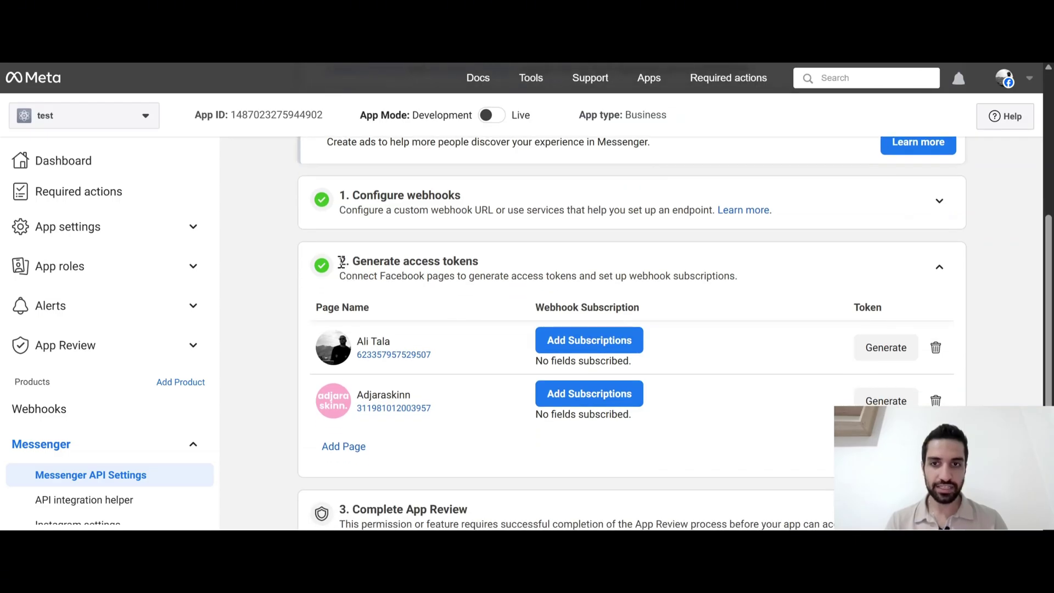
{"action": "left_click_drag", "start_coordinate": [340, 262], "coordinate": [490, 266]}
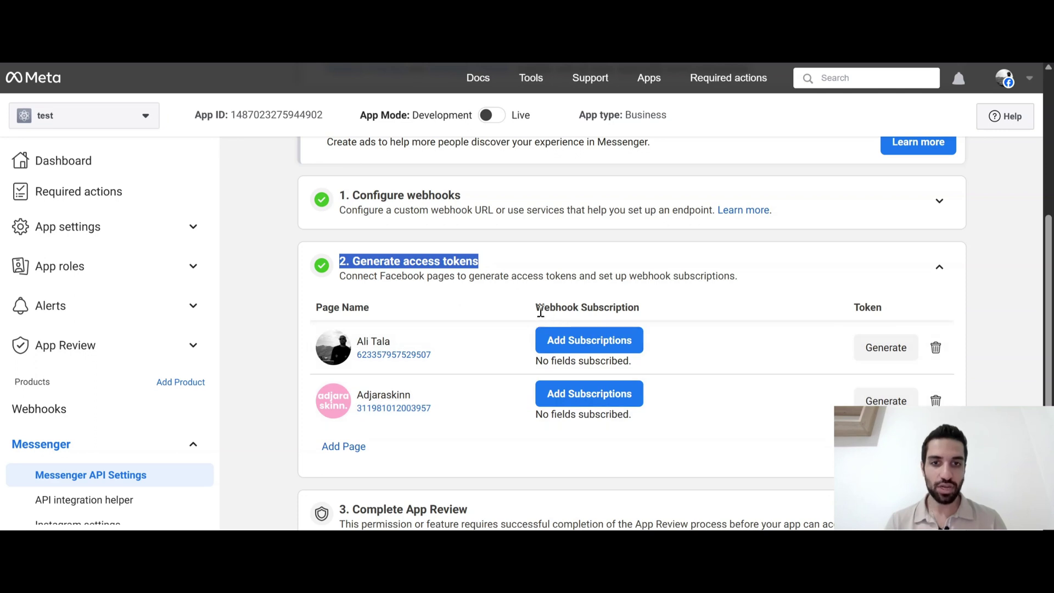
{"action": "left_click_drag", "start_coordinate": [541, 311], "coordinate": [658, 316]}
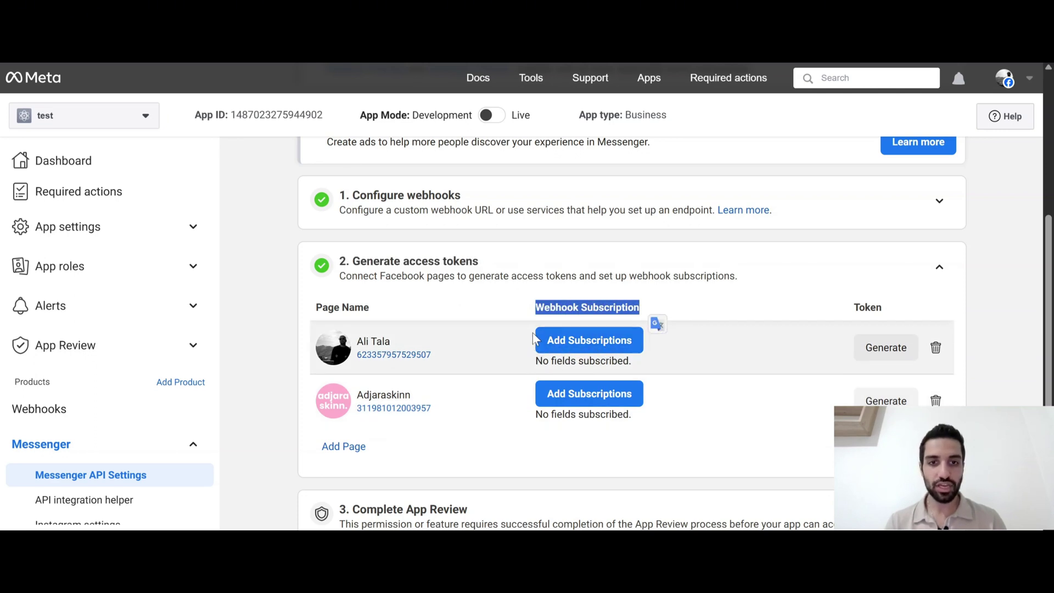
{"action": "left_click", "coordinate": [558, 347]}
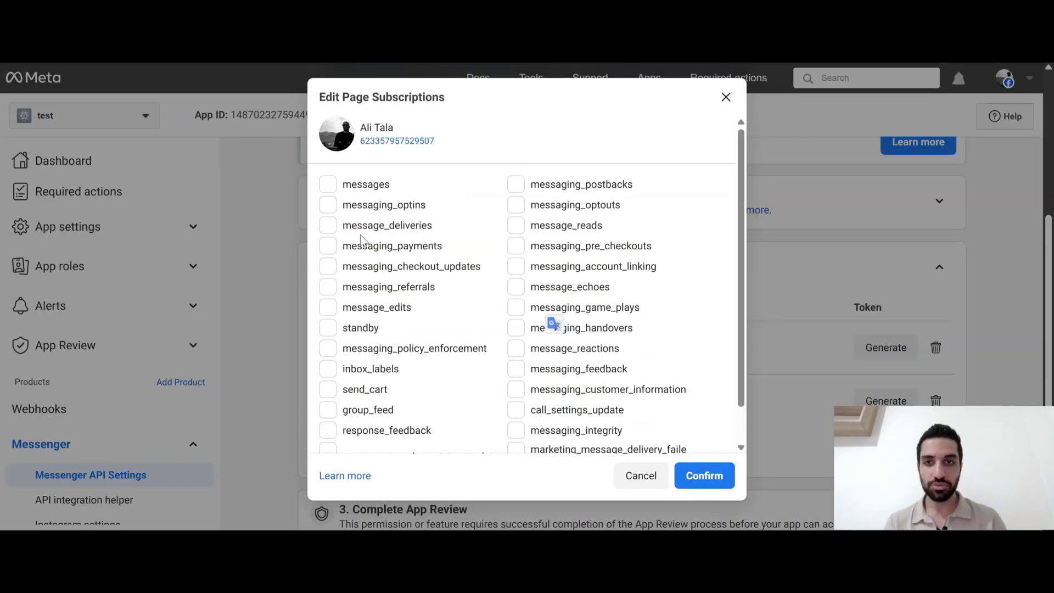
{"action": "left_click", "coordinate": [331, 188]}
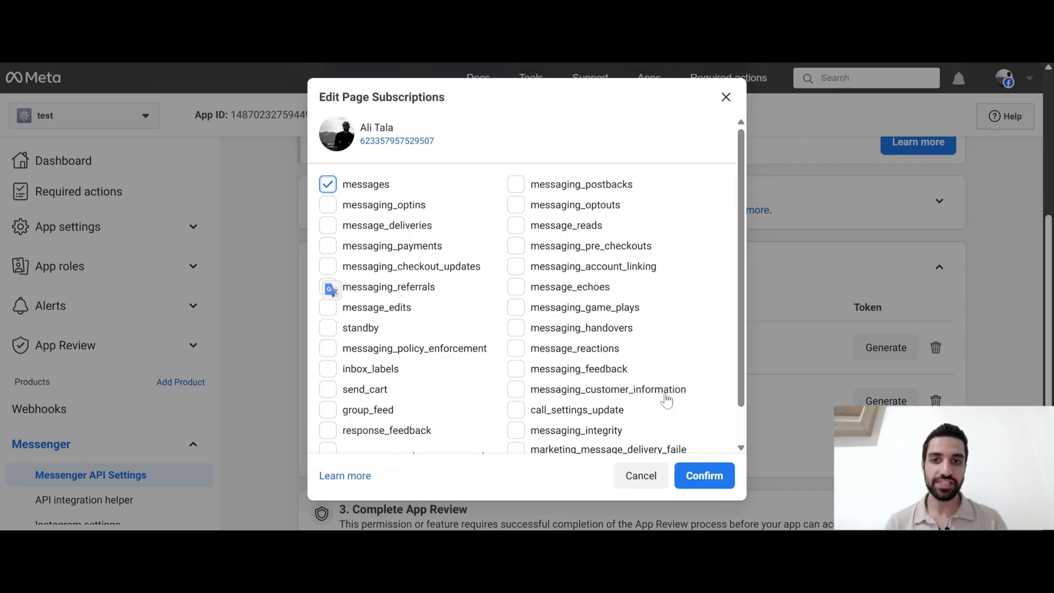
{"action": "scroll", "coordinate": [648, 365], "scroll_direction": "down", "scroll_amount": 1}
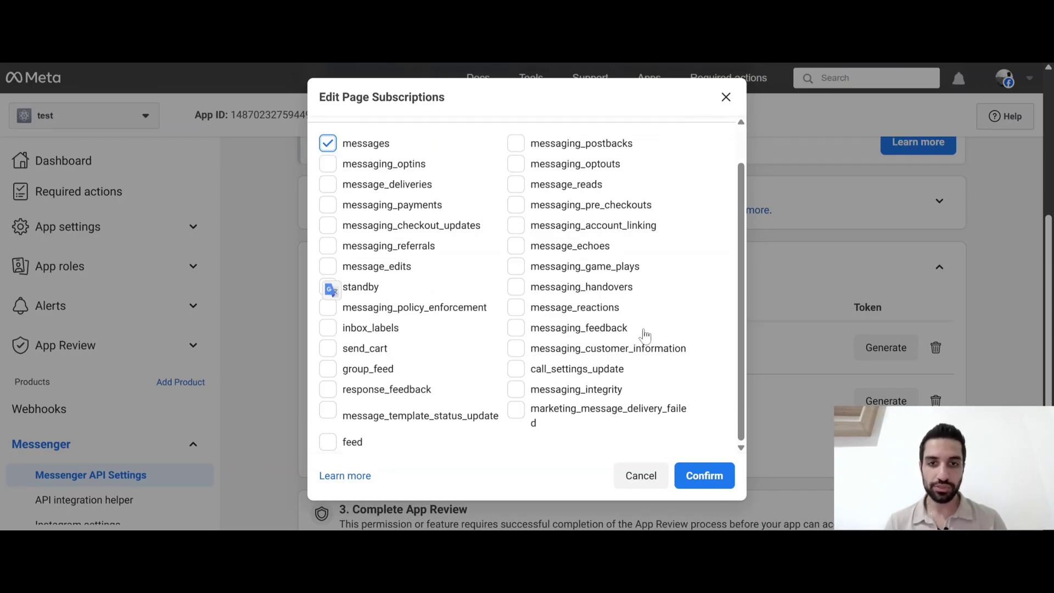
{"action": "scroll", "coordinate": [537, 256], "scroll_direction": "up", "scroll_amount": 1}
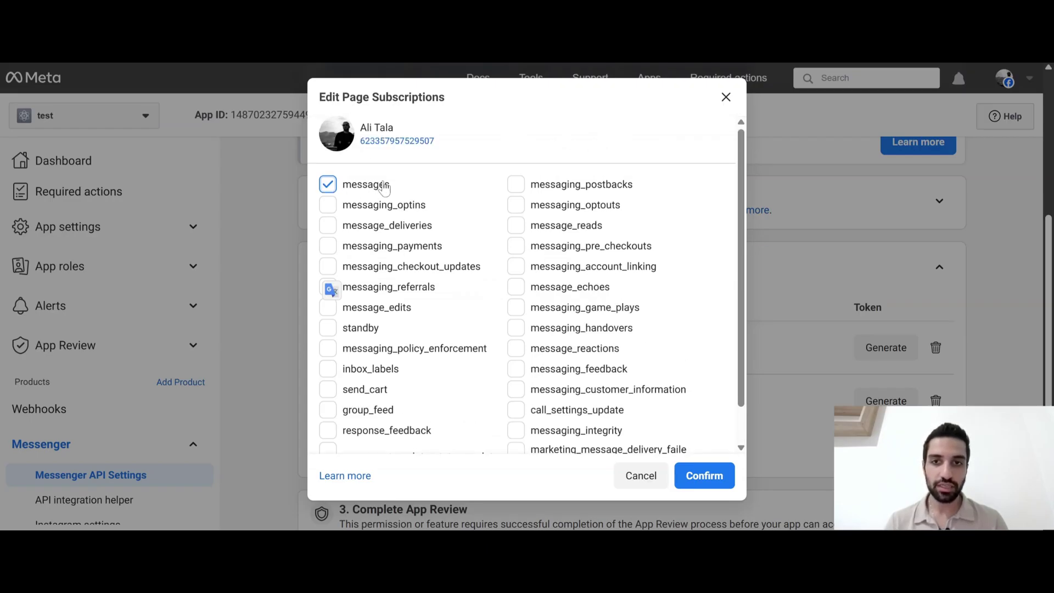
{"action": "left_click", "coordinate": [730, 490]}
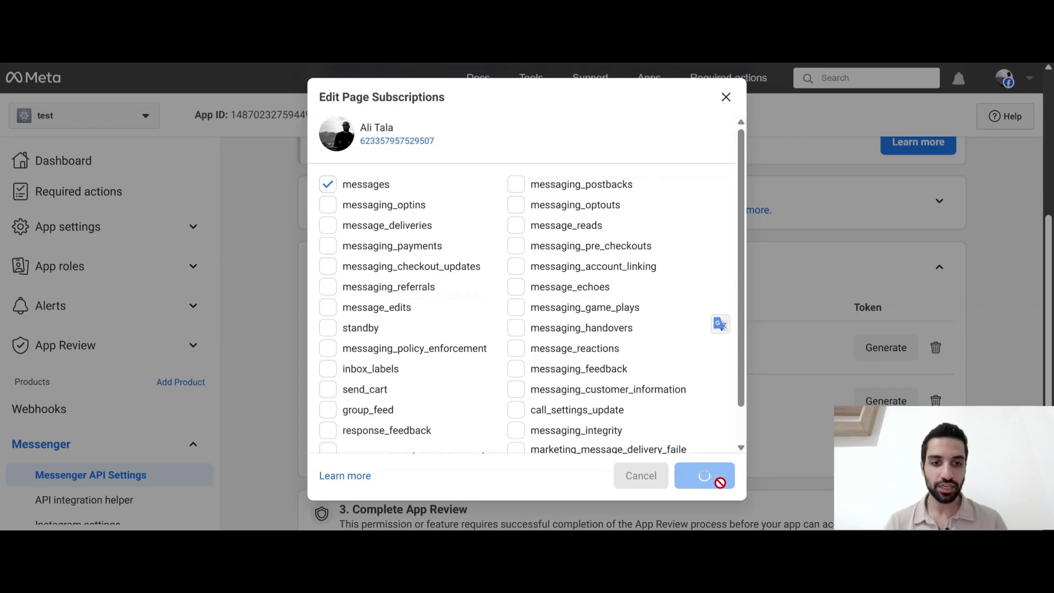
{"action": "left_click", "coordinate": [884, 348]}
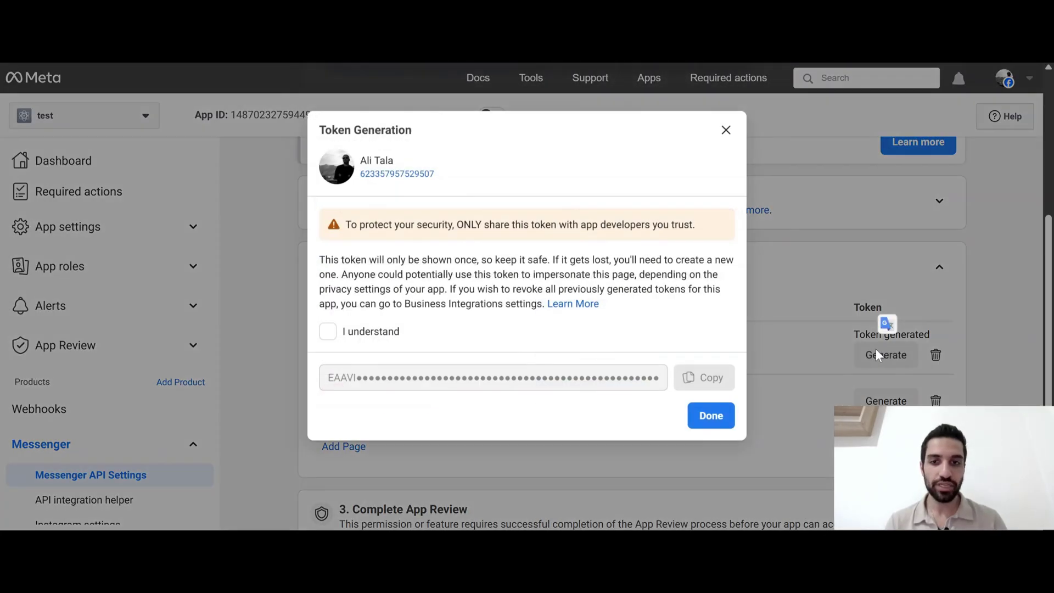
Acknowledge the token warning and copy the Page access token
{"action": "left_click", "coordinate": [327, 331]}
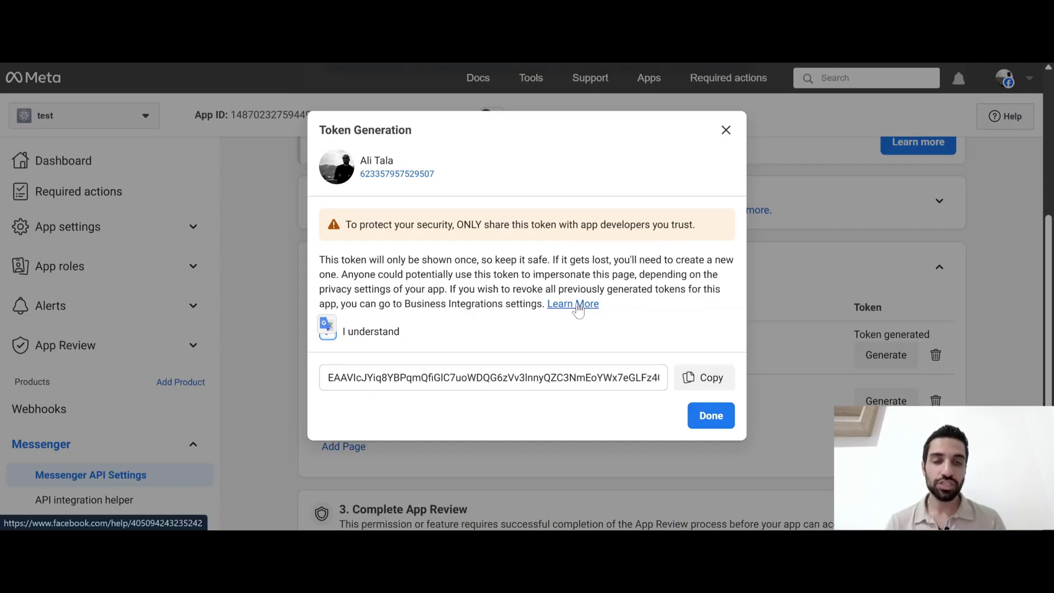
{"action": "left_click", "coordinate": [705, 378]}
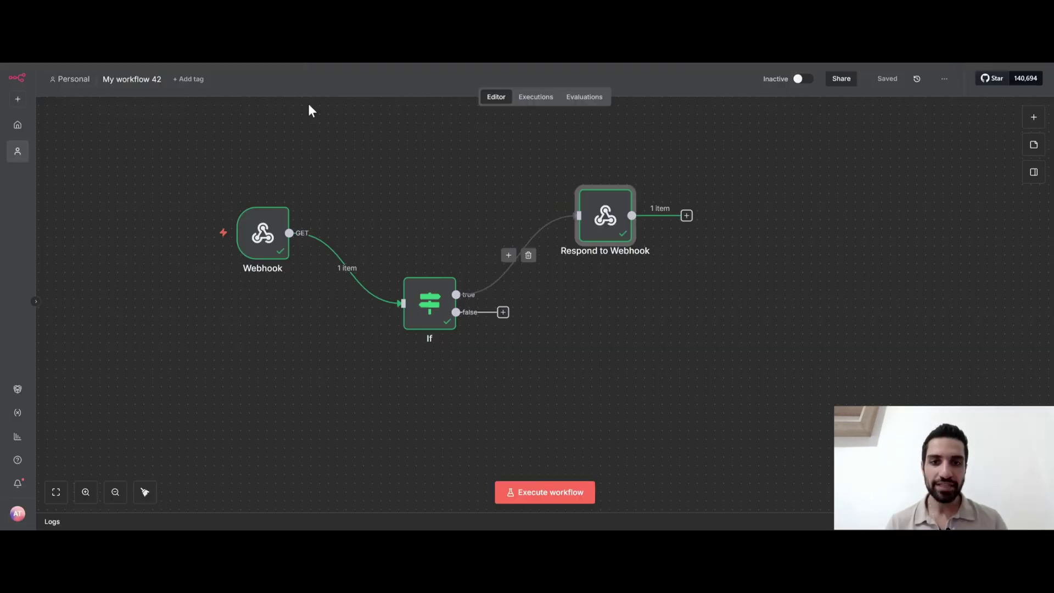
Rearrange the nodes and enable Allow Multiple HTTP Methods so the Webhook takes GET and POST
{"action": "left_click_drag", "start_coordinate": [420, 302], "coordinate": [412, 214]}
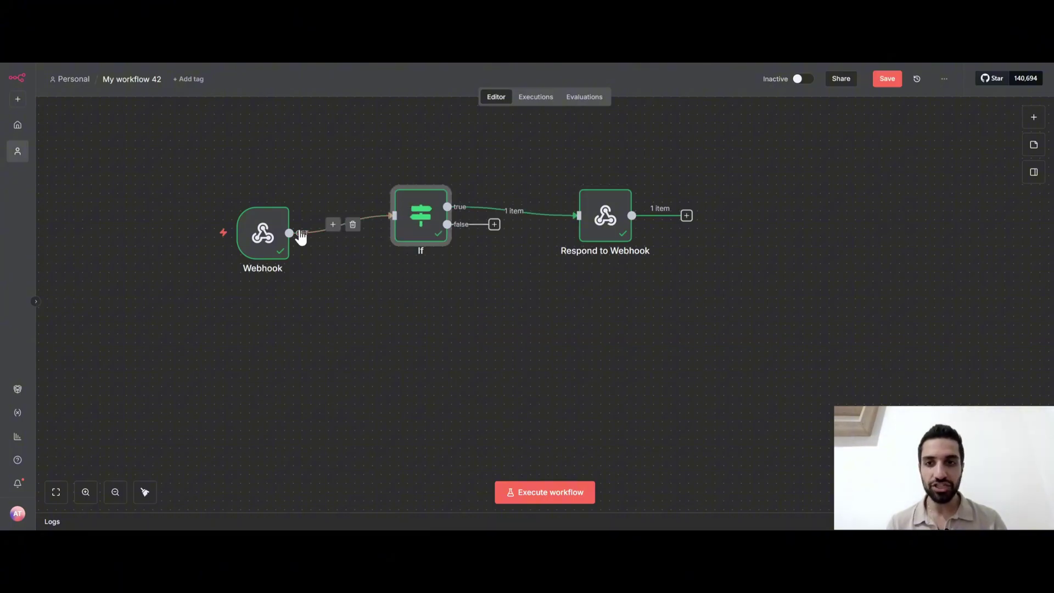
{"action": "left_click_drag", "start_coordinate": [257, 247], "coordinate": [254, 293]}
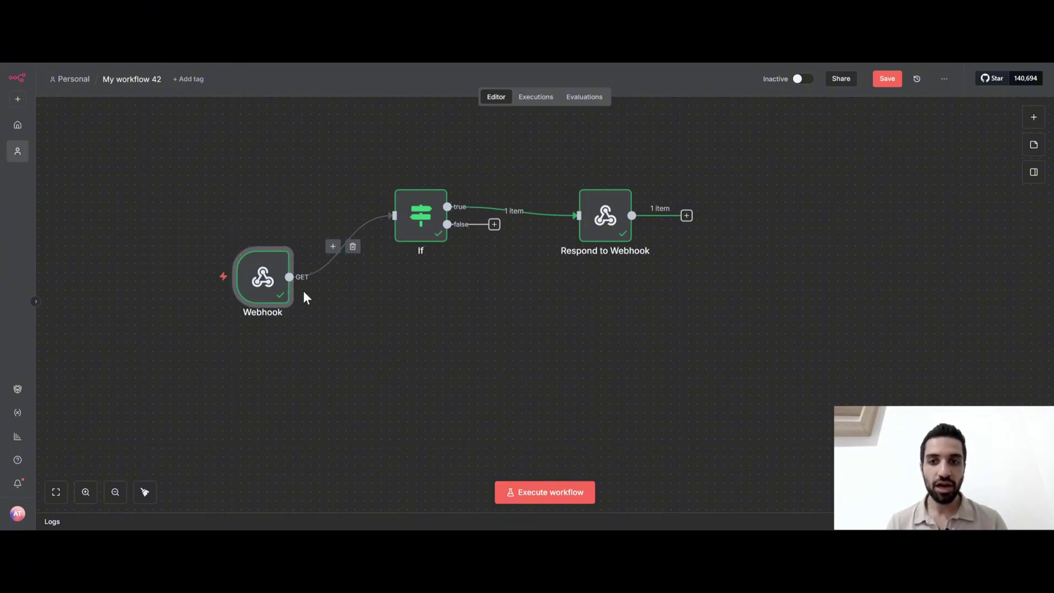
{"action": "mouse_move", "coordinate": [301, 278]}
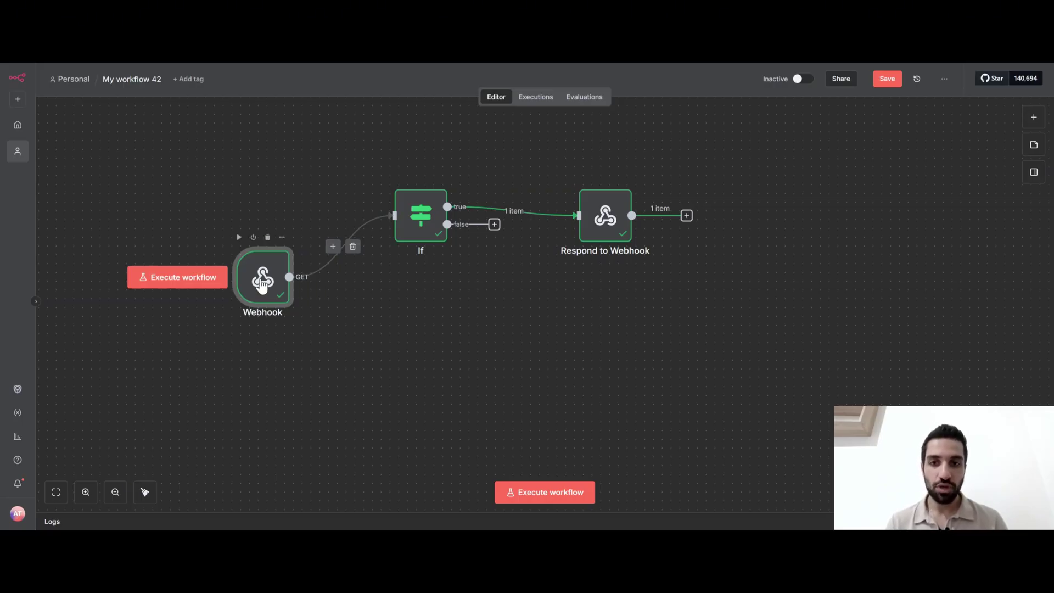
{"action": "double_click", "coordinate": [262, 282]}
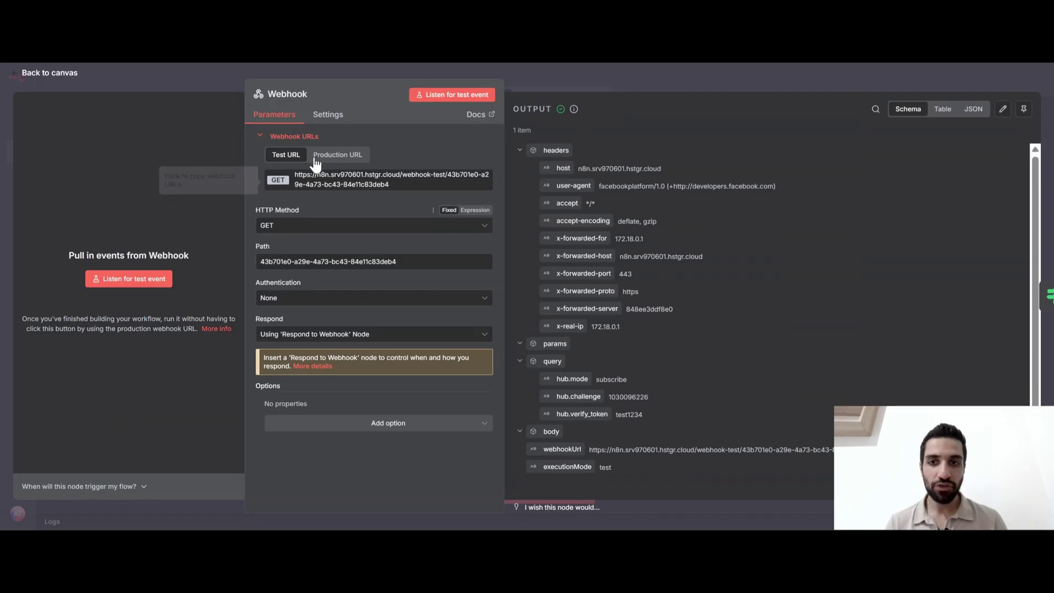
{"action": "left_click", "coordinate": [326, 116]}
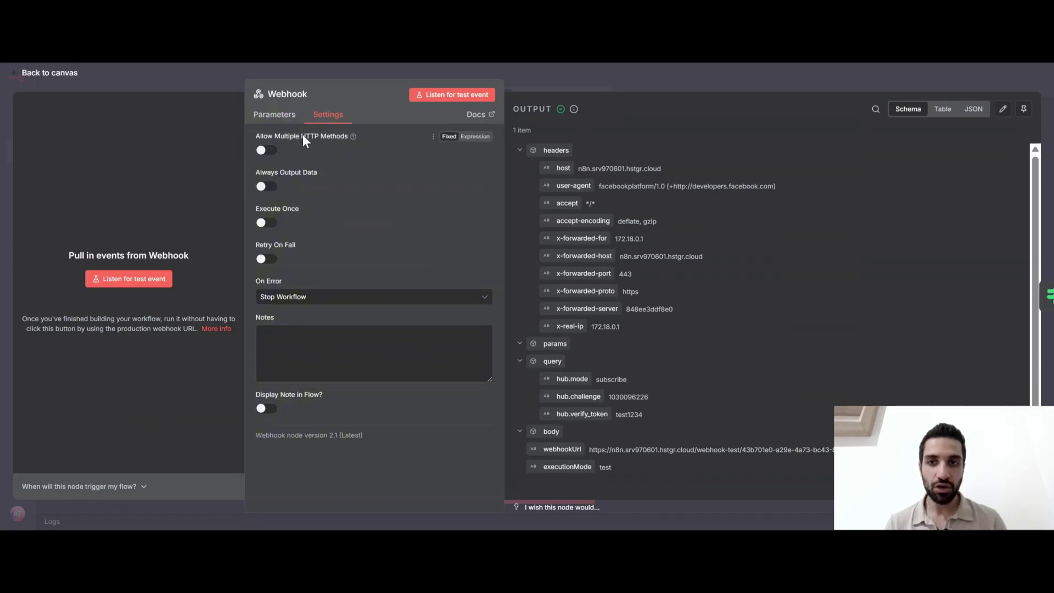
{"action": "left_click", "coordinate": [268, 153]}
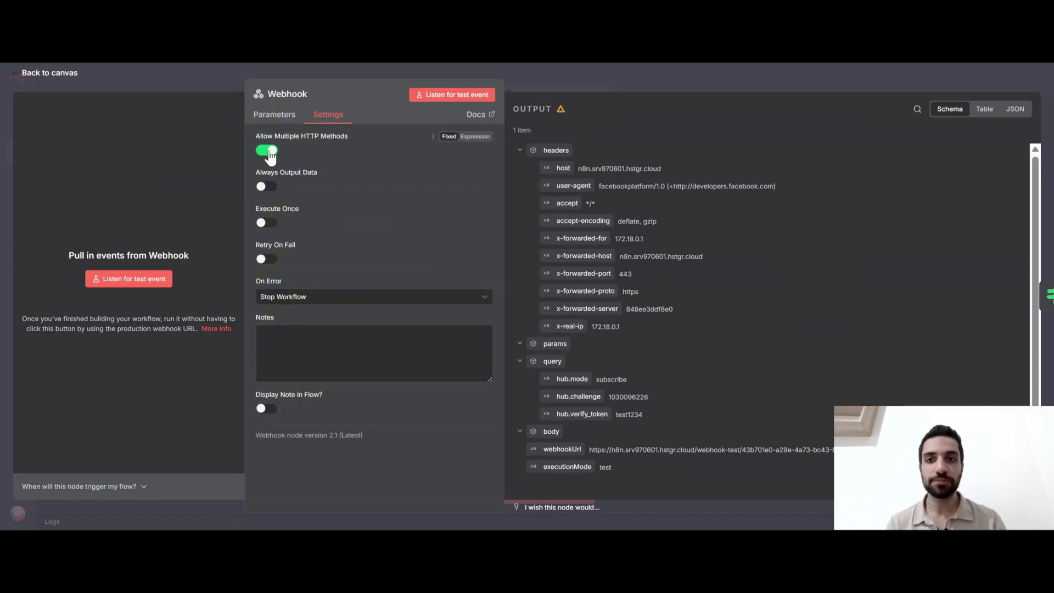
{"action": "left_click", "coordinate": [274, 114]}
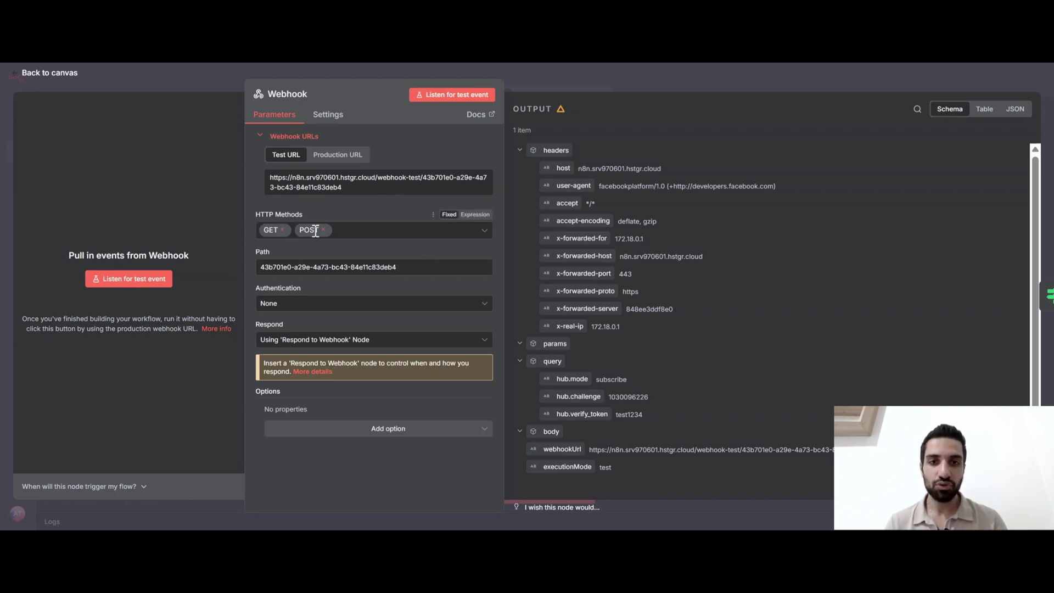
{"action": "left_click", "coordinate": [558, 84]}
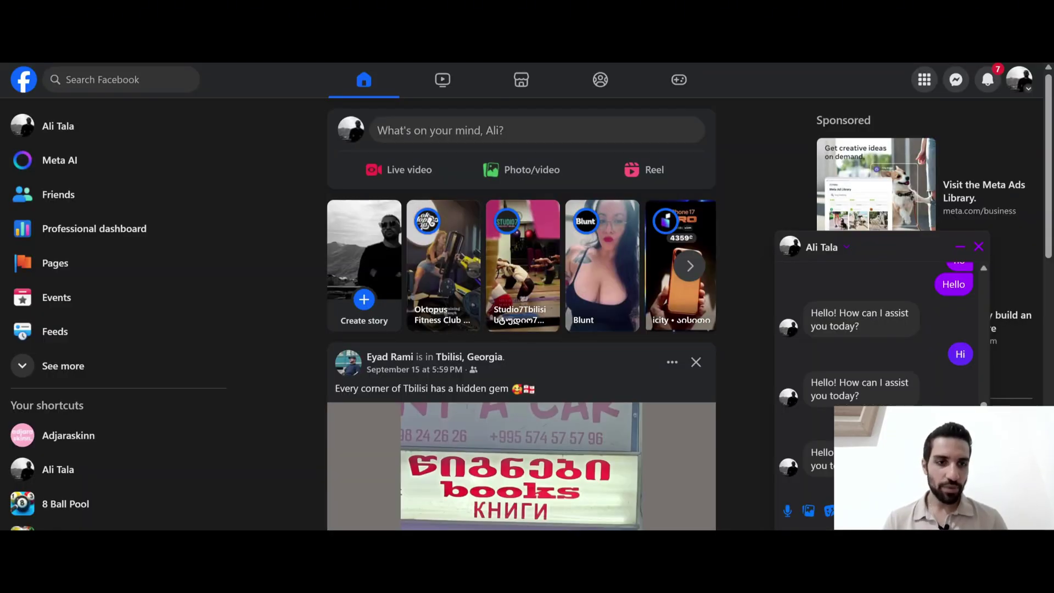
Start listening for a test event and send 'Hello' in Messenger
{"action": "type", "text": "Hell"}
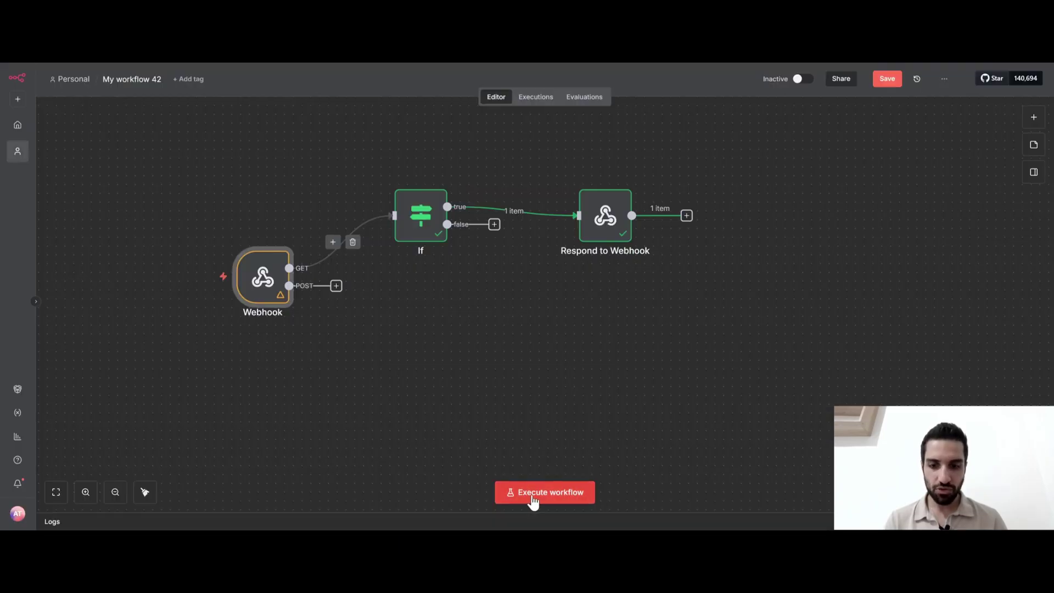
{"action": "key", "text": "ctrl+Return"}
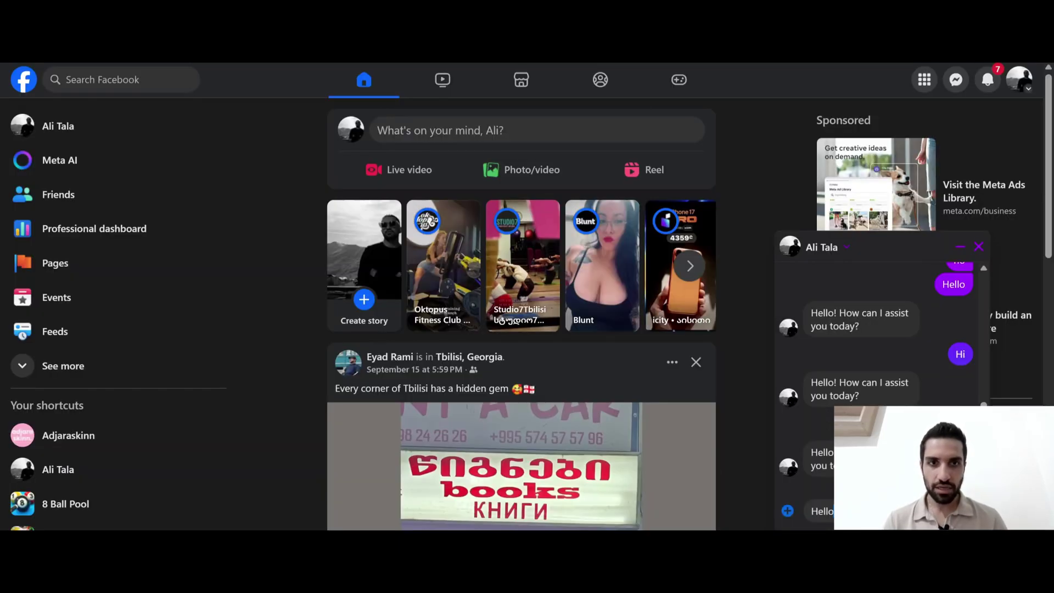
{"action": "key", "text": "Return"}
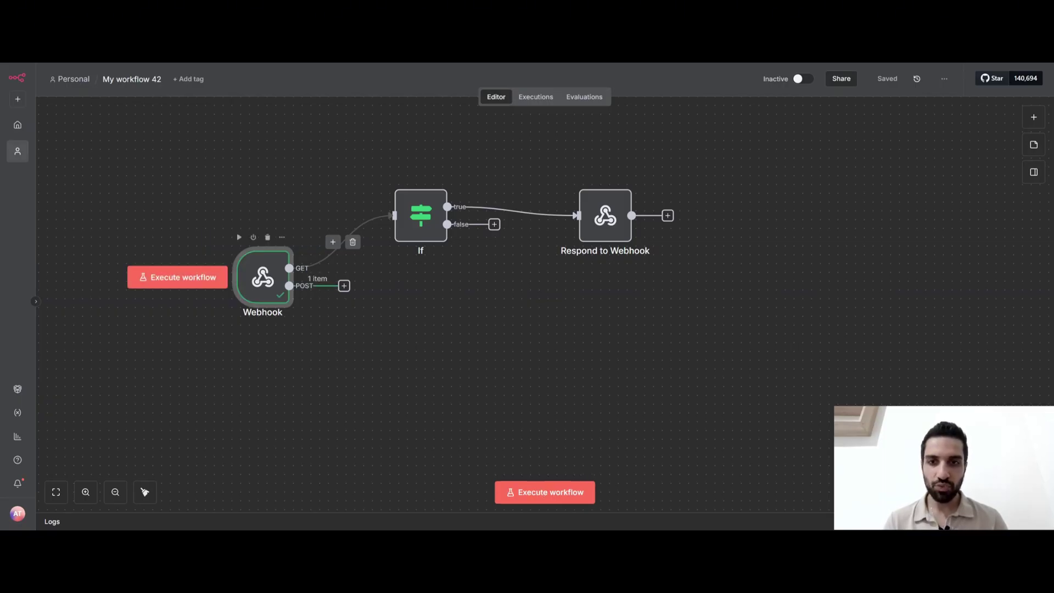
{"action": "scroll", "coordinate": [263, 297], "scroll_direction": "up", "scroll_amount": 5}
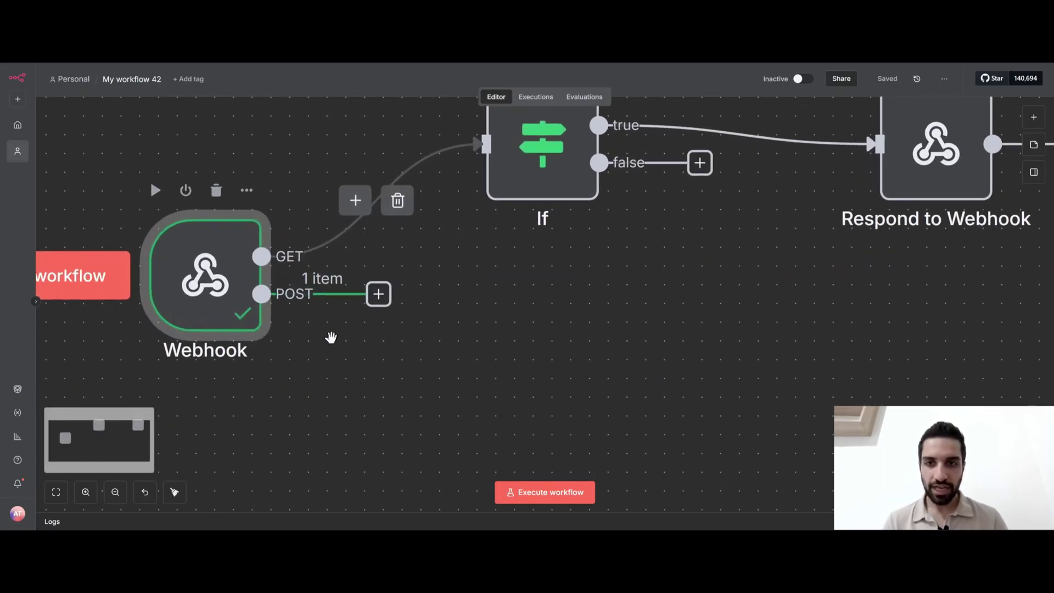
{"action": "scroll", "coordinate": [412, 330], "scroll_direction": "up", "scroll_amount": 2}
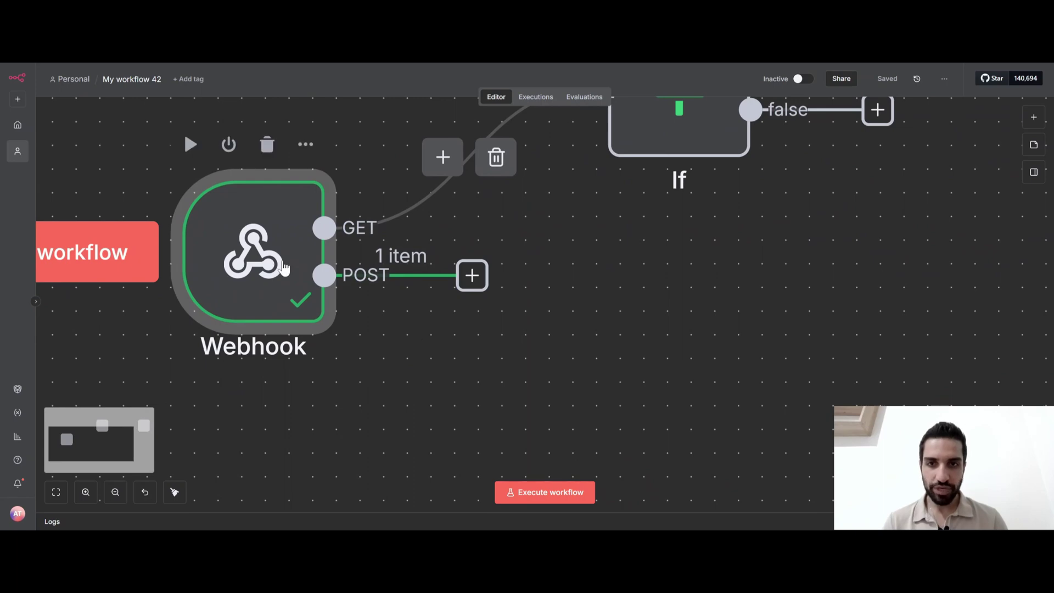
{"action": "double_click", "coordinate": [284, 268]}
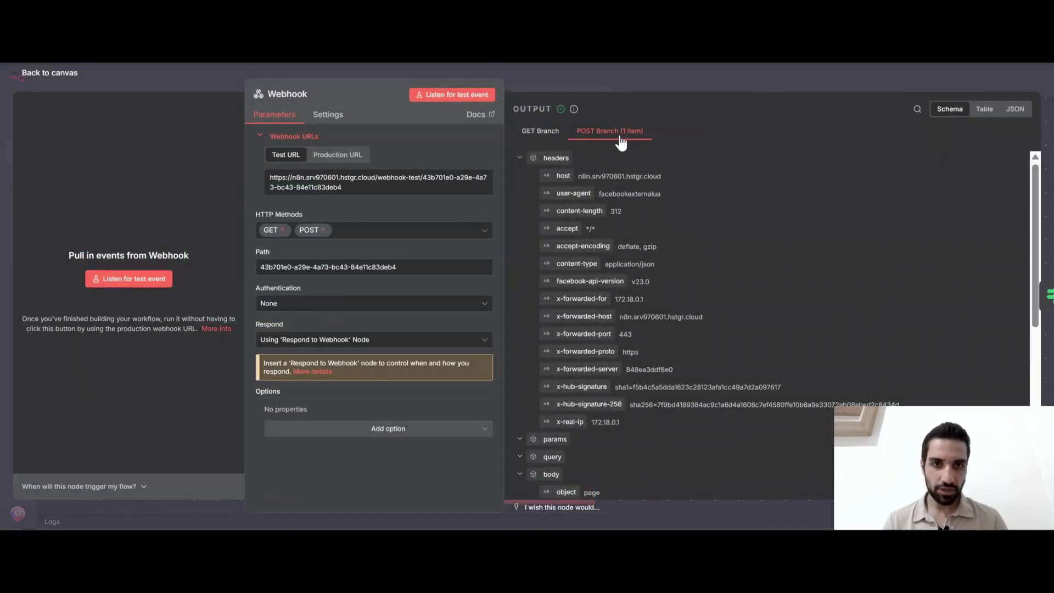
{"action": "scroll", "coordinate": [650, 292], "scroll_direction": "down", "scroll_amount": 5}
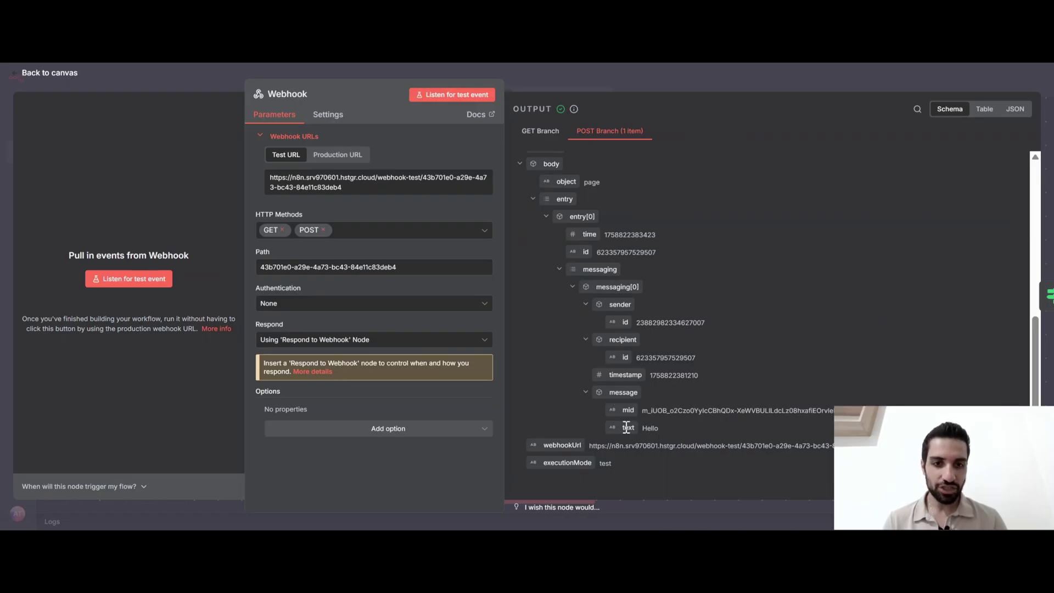
{"action": "left_click_drag", "start_coordinate": [623, 427], "coordinate": [648, 434]}
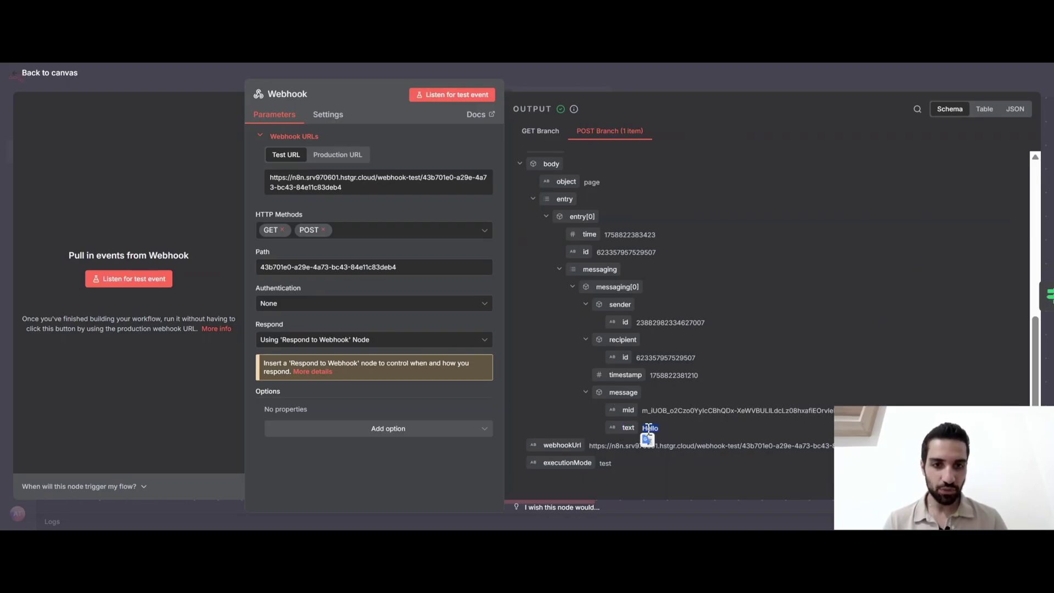
{"action": "left_click", "coordinate": [618, 70]}
{"action": "scroll", "coordinate": [548, 312], "scroll_direction": "down", "scroll_amount": 5}
{"action": "scroll", "coordinate": [548, 313], "scroll_direction": "right", "scroll_amount": 5}
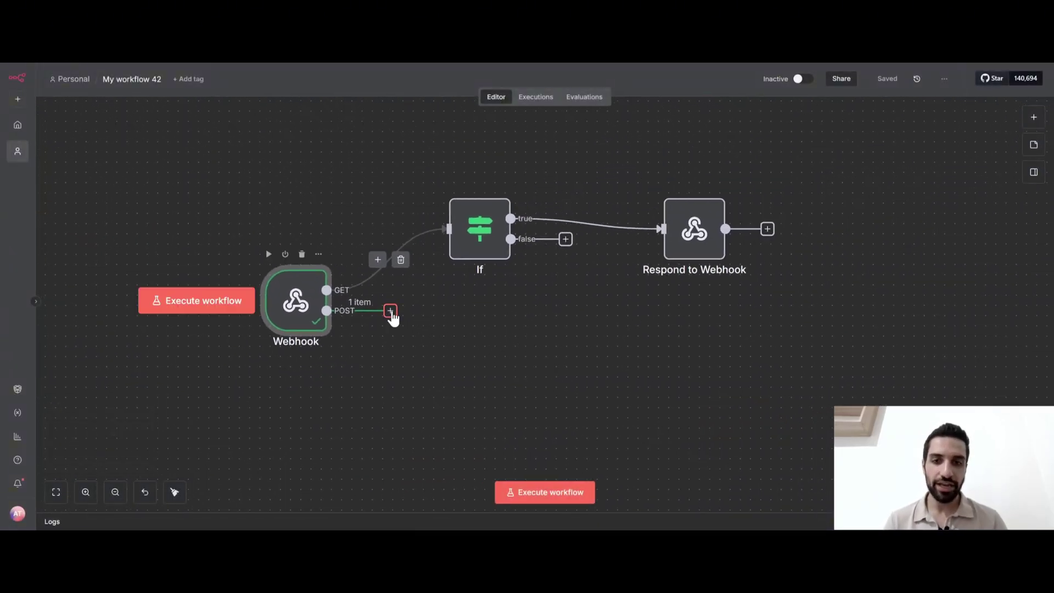
Add an AI Agent after the POST output with a manually defined prompt from the message text
{"action": "left_click", "coordinate": [390, 311]}
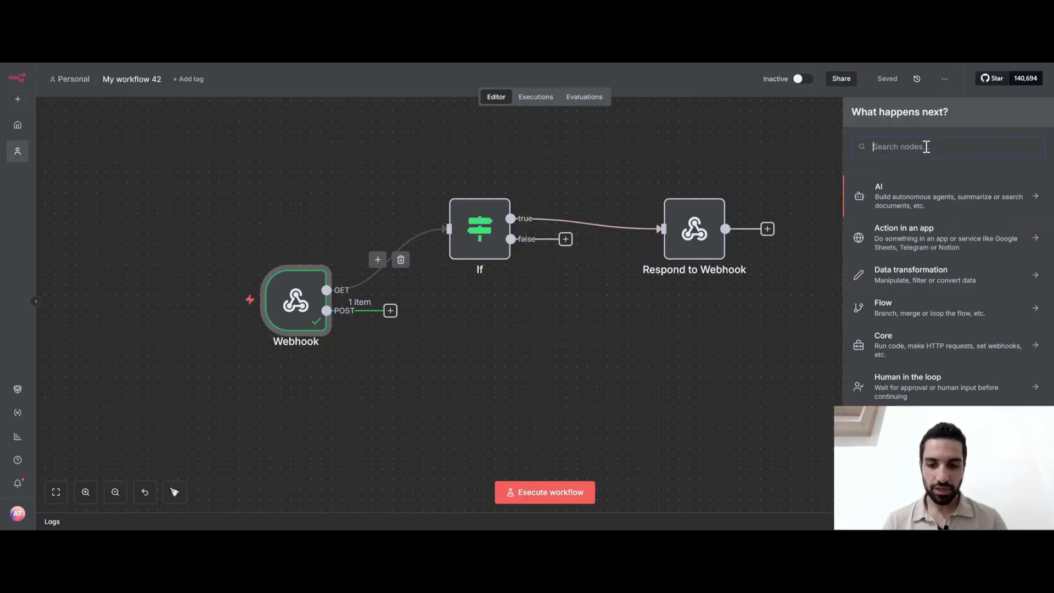
{"action": "type", "text": "ai ag"}
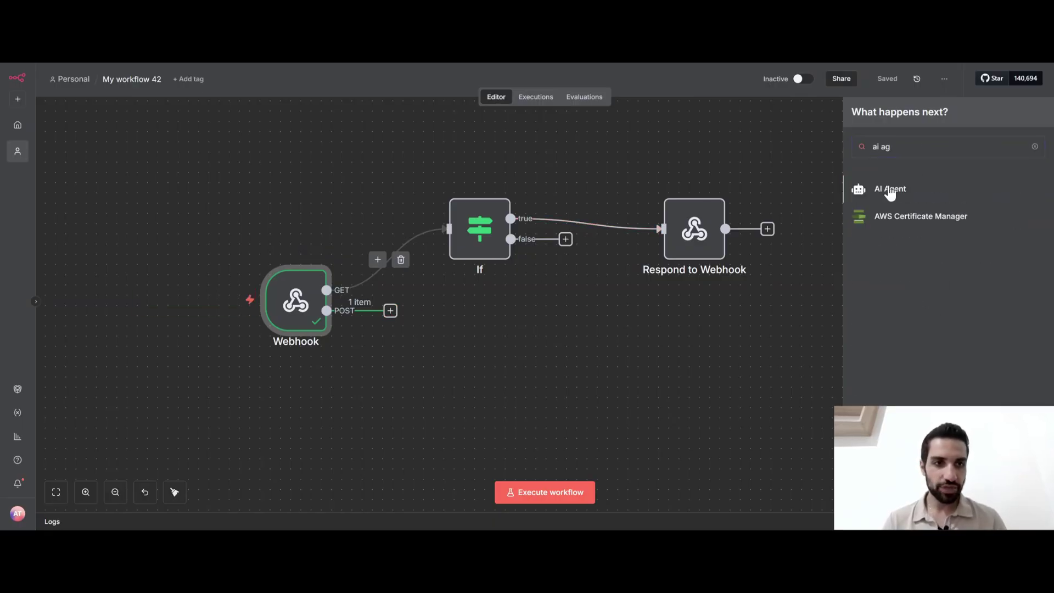
{"action": "left_click", "coordinate": [890, 190]}
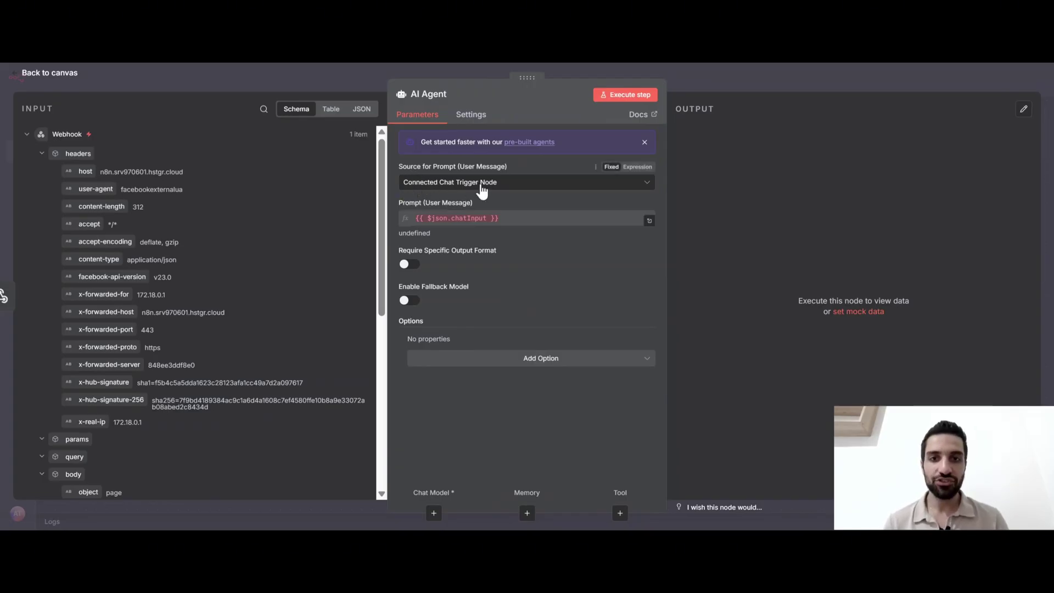
{"action": "left_click", "coordinate": [484, 186]}
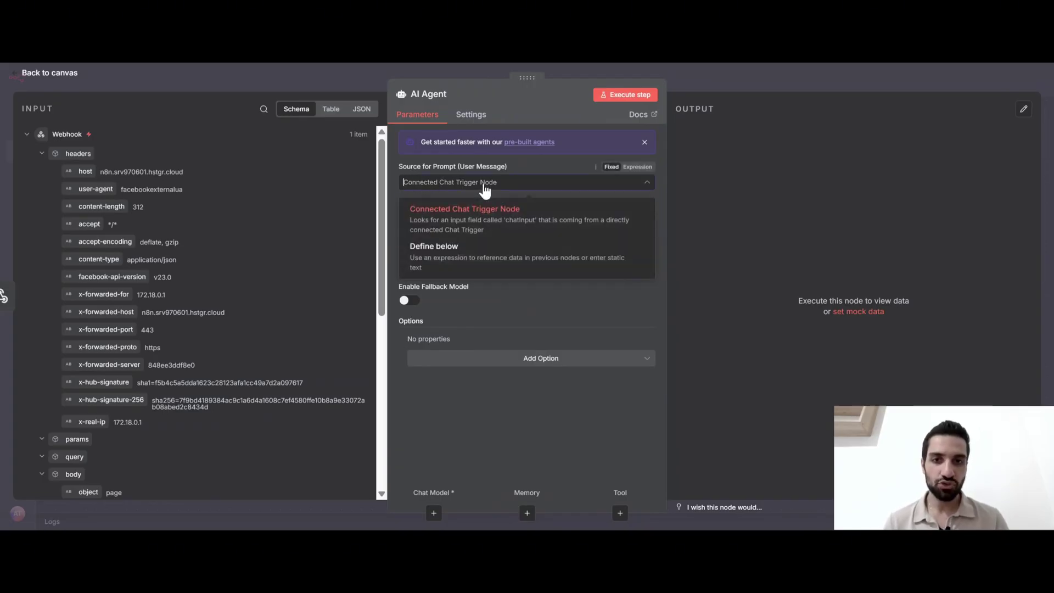
{"action": "left_click", "coordinate": [447, 264]}
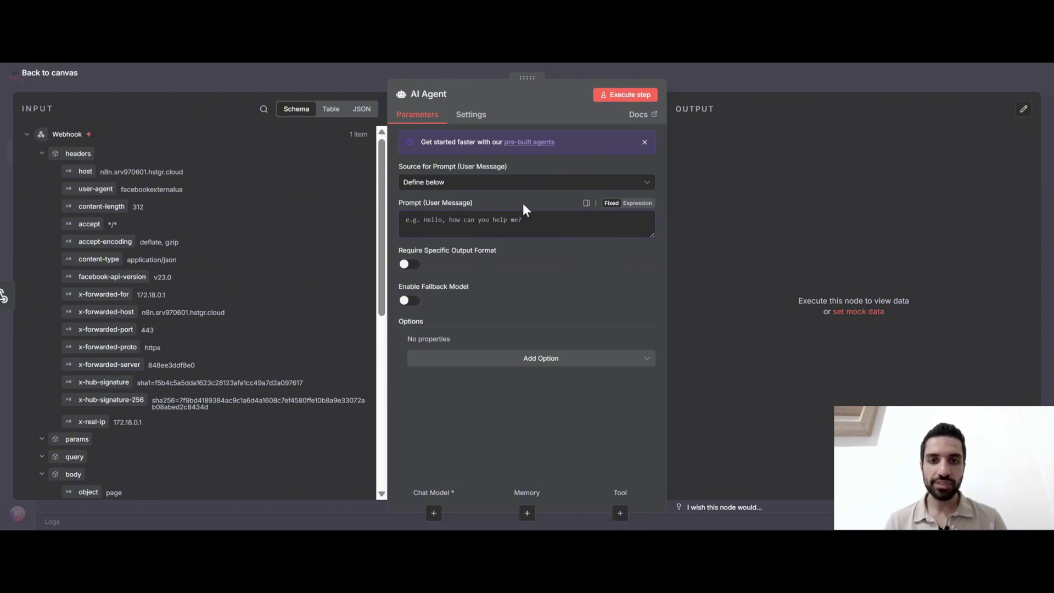
{"action": "left_click", "coordinate": [638, 205]}
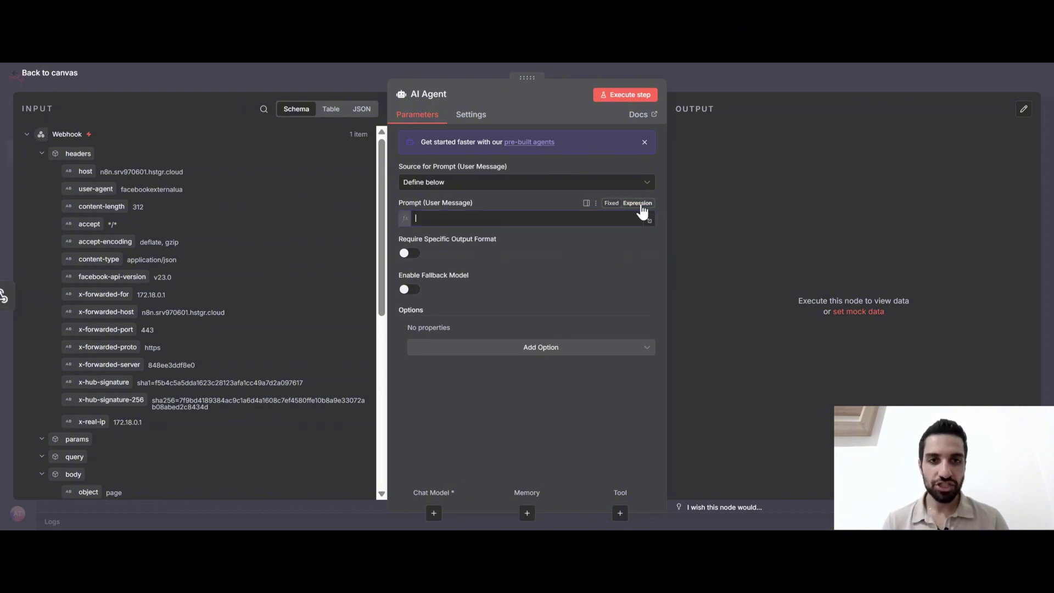
{"action": "scroll", "coordinate": [252, 289], "scroll_direction": "down", "scroll_amount": 6}
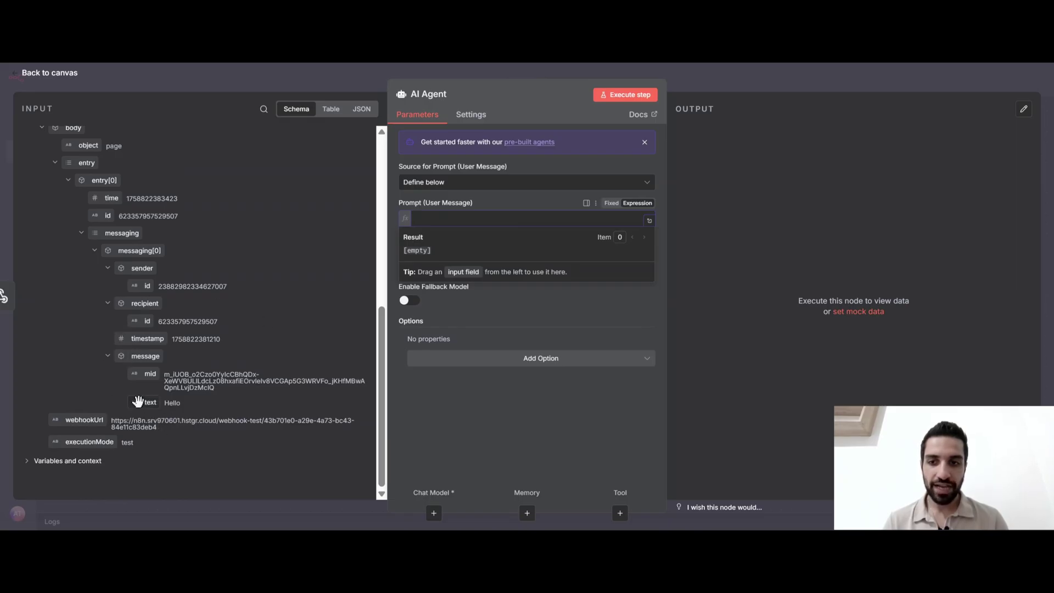
{"action": "left_click_drag", "start_coordinate": [143, 403], "coordinate": [430, 218]}
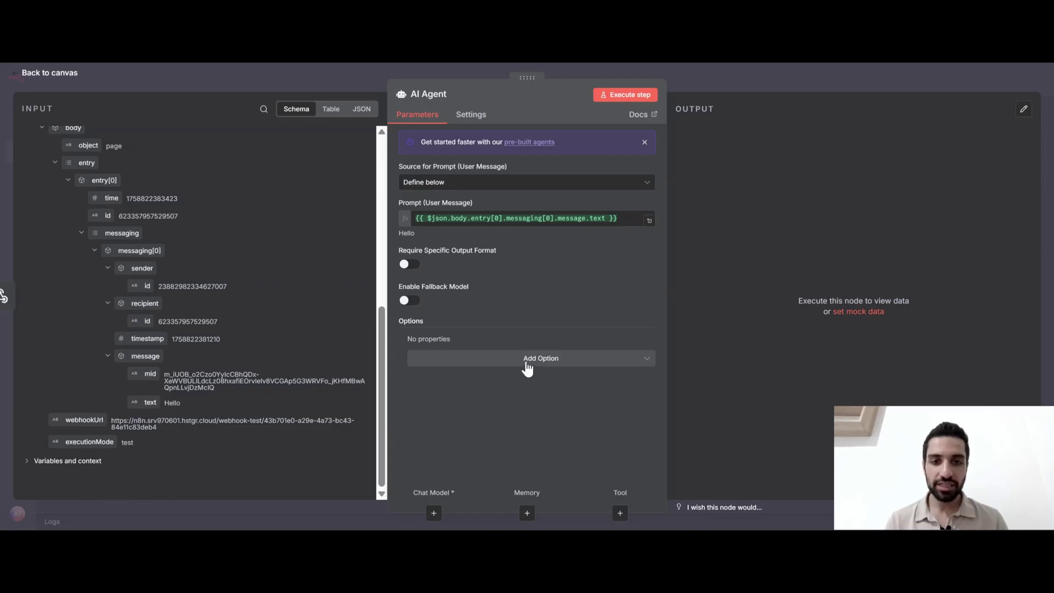
Add the default System Message option 'You are a helpful assistant' to the agent
{"action": "left_click", "coordinate": [549, 359]}
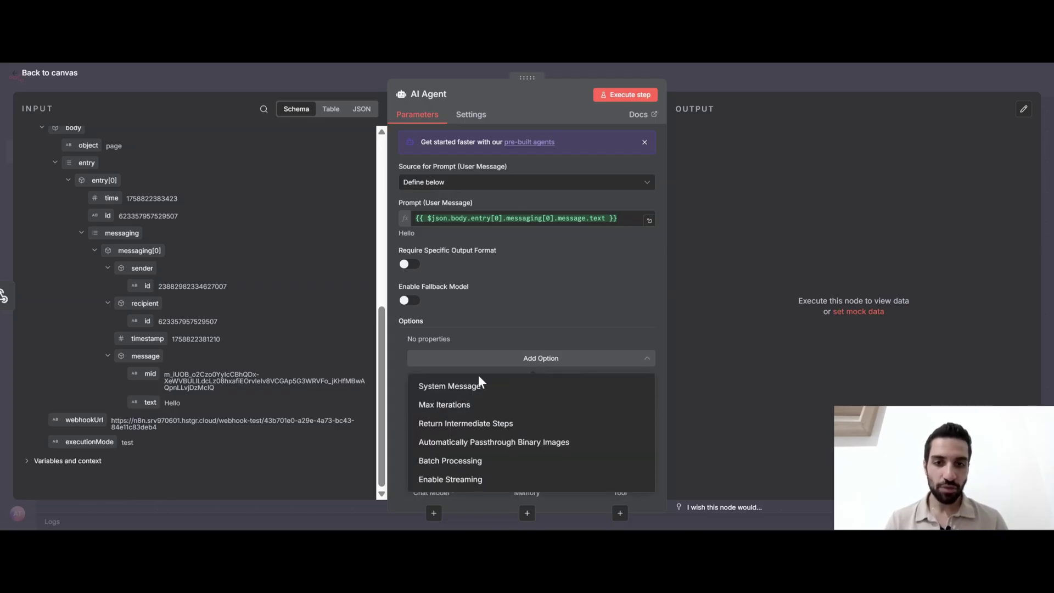
{"action": "left_click", "coordinate": [449, 387]}
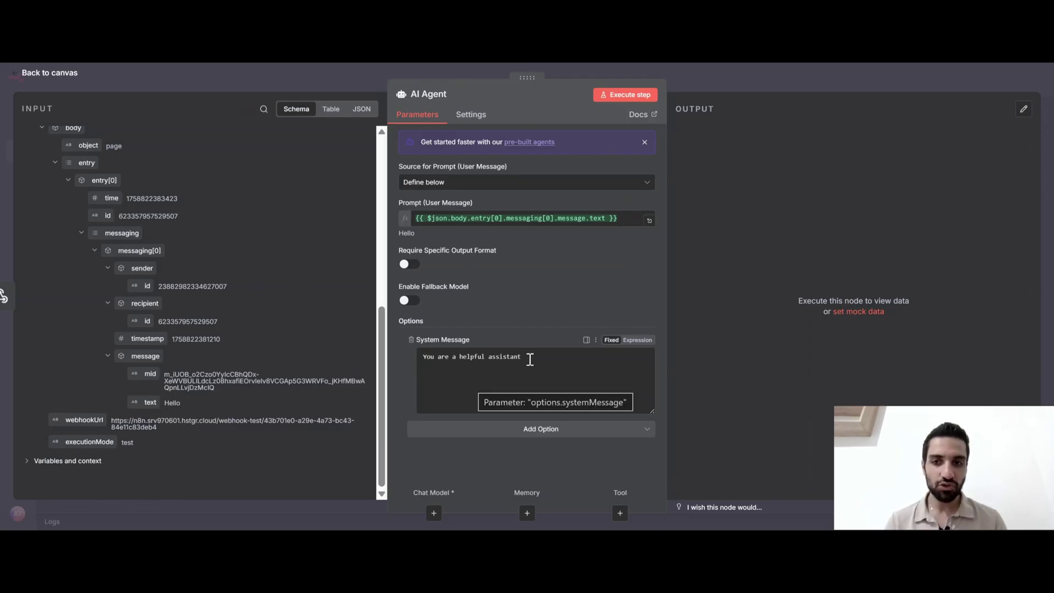
{"action": "left_click", "coordinate": [704, 81]}
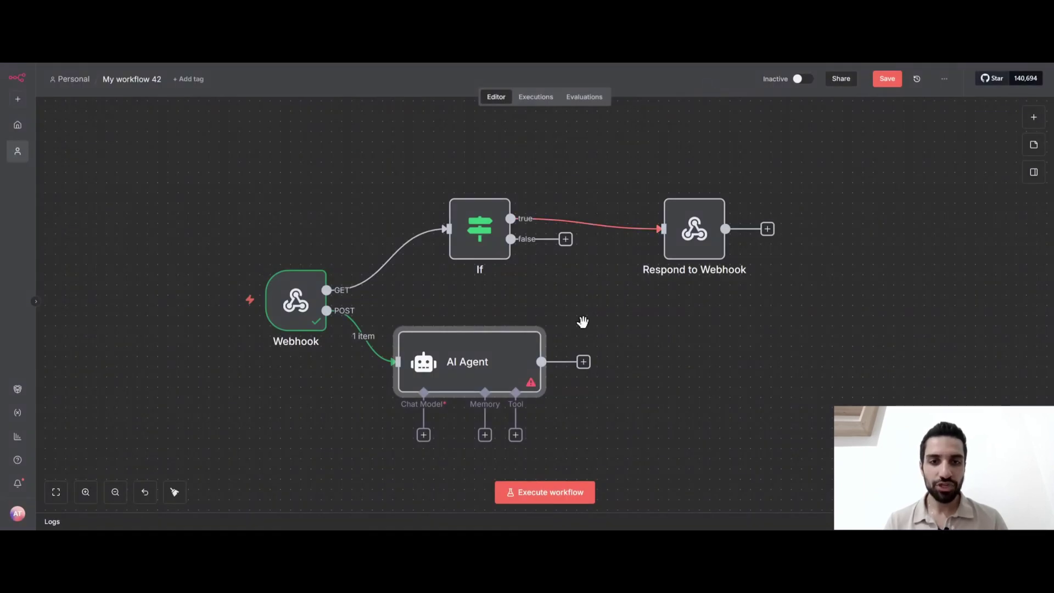
Give the AI Agent an OpenAI Chat Model using the OpenAi account and gpt-4.1-mini, then save
{"action": "left_click_drag", "start_coordinate": [581, 320], "coordinate": [629, 234]}
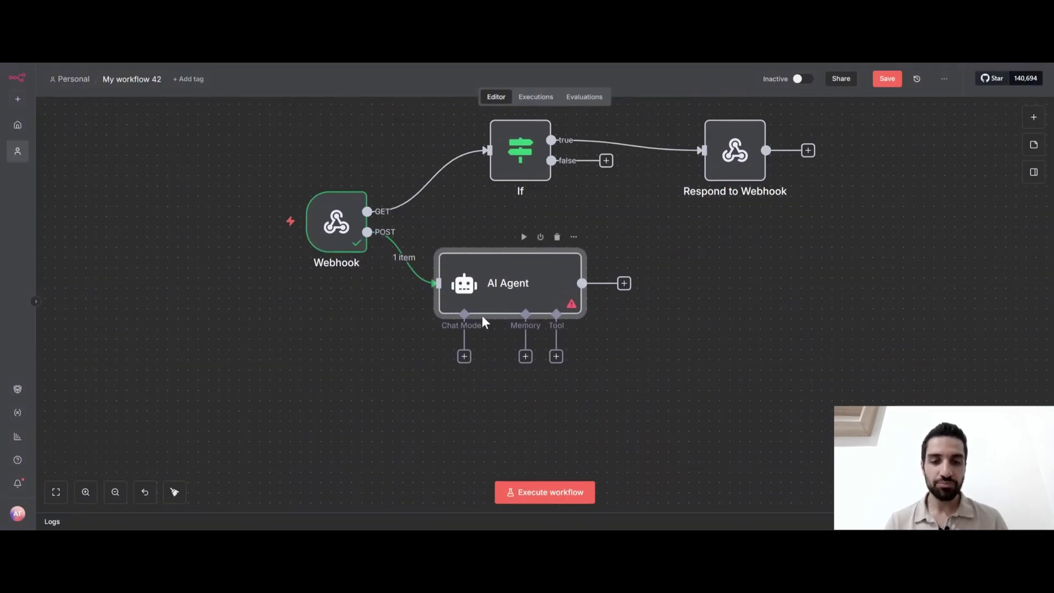
{"action": "left_click", "coordinate": [464, 357]}
{"action": "scroll", "coordinate": [965, 299], "scroll_direction": "down", "scroll_amount": 5}
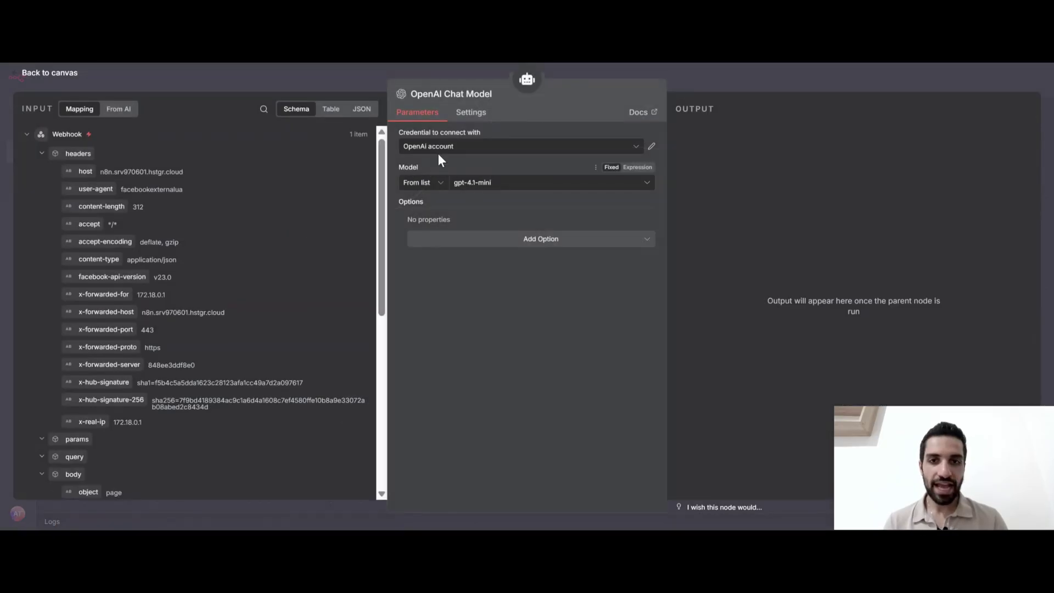
{"action": "left_click", "coordinate": [437, 149]}
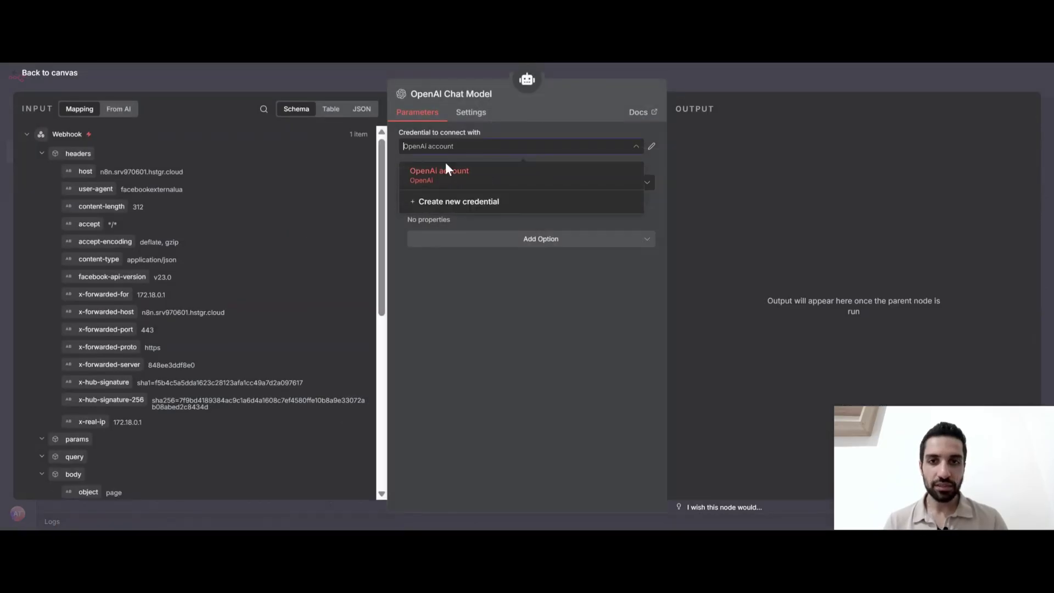
{"action": "left_click", "coordinate": [446, 168]}
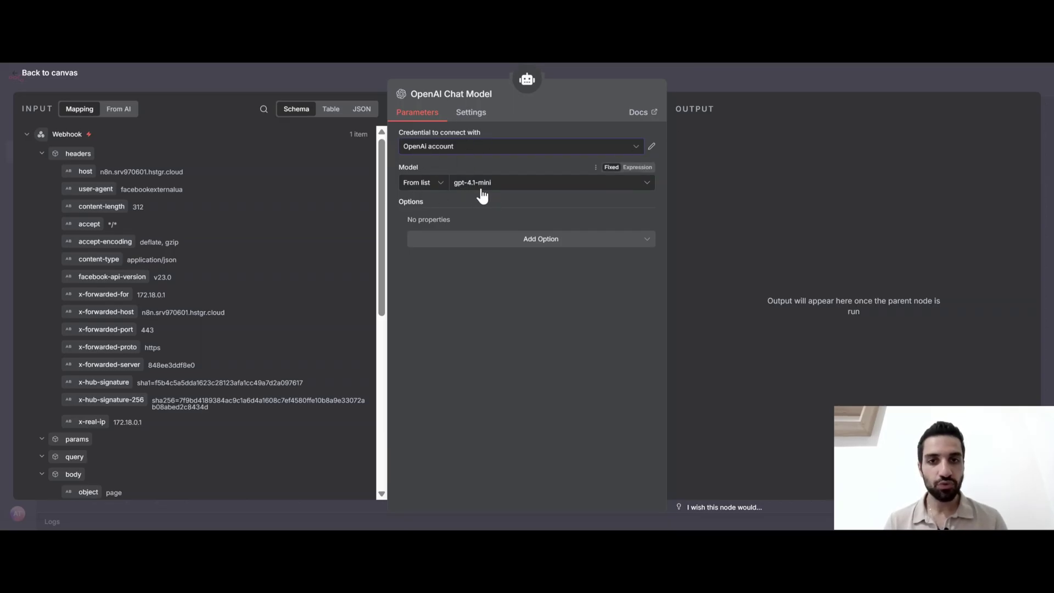
{"action": "left_click", "coordinate": [705, 86]}
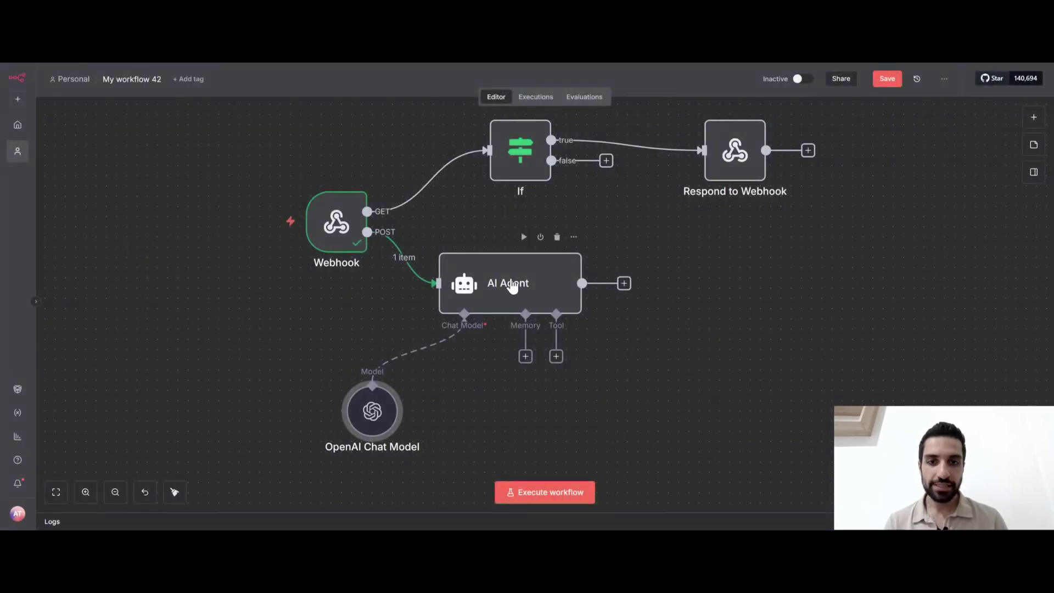
{"action": "mouse_move", "coordinate": [366, 429]}
{"action": "left_mouse_down"}
{"action": "mouse_move", "coordinate": [413, 422]}
{"action": "mouse_move", "coordinate": [366, 419]}
{"action": "left_mouse_up"}
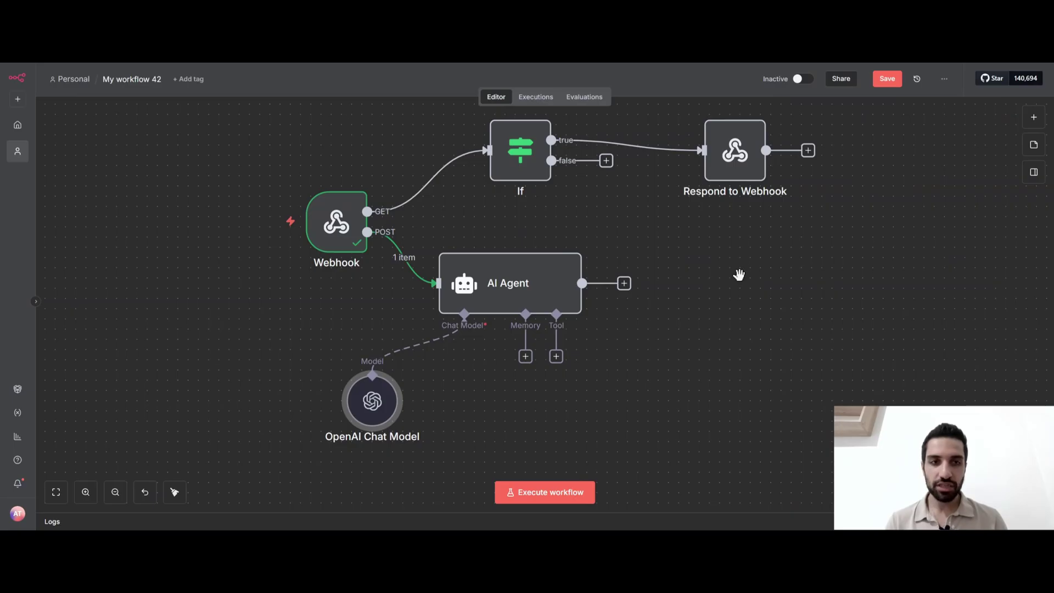
{"action": "key", "text": "ctrl+s"}
Run the AI Agent, check its reply 'Hello! How can I assist you today?', and tick '4. ai agent'
{"action": "mouse_move", "coordinate": [520, 274]}
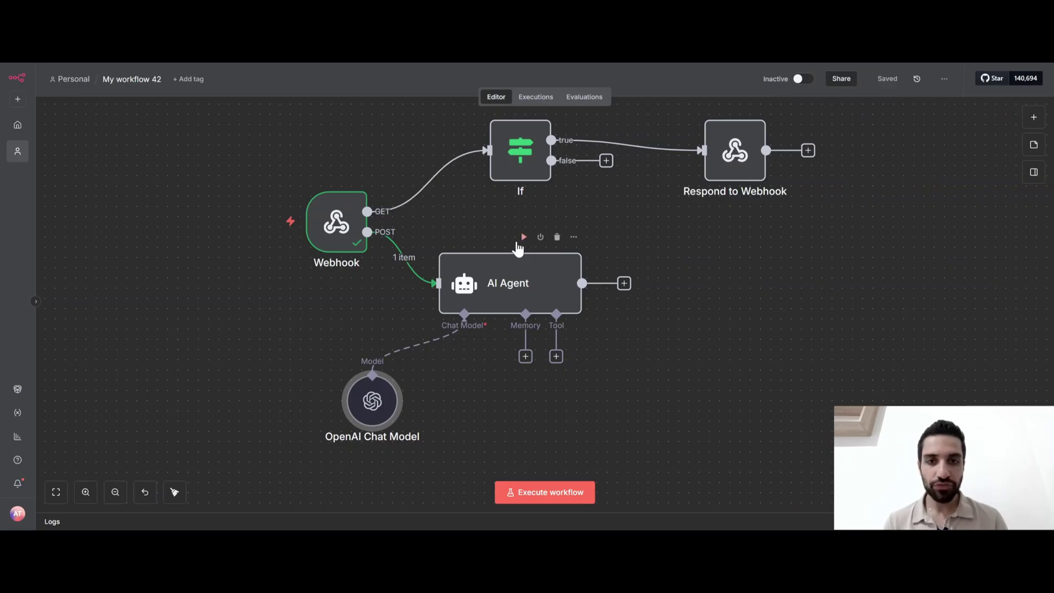
{"action": "left_click", "coordinate": [524, 236]}
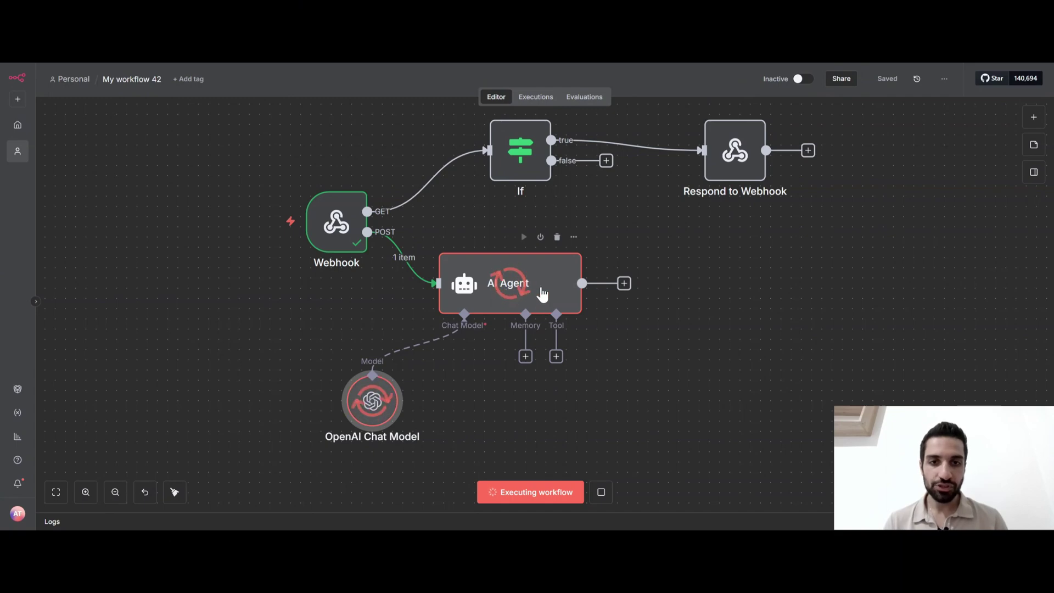
{"action": "double_click", "coordinate": [511, 291]}
{"action": "left_click_drag", "start_coordinate": [732, 149], "coordinate": [844, 152]}
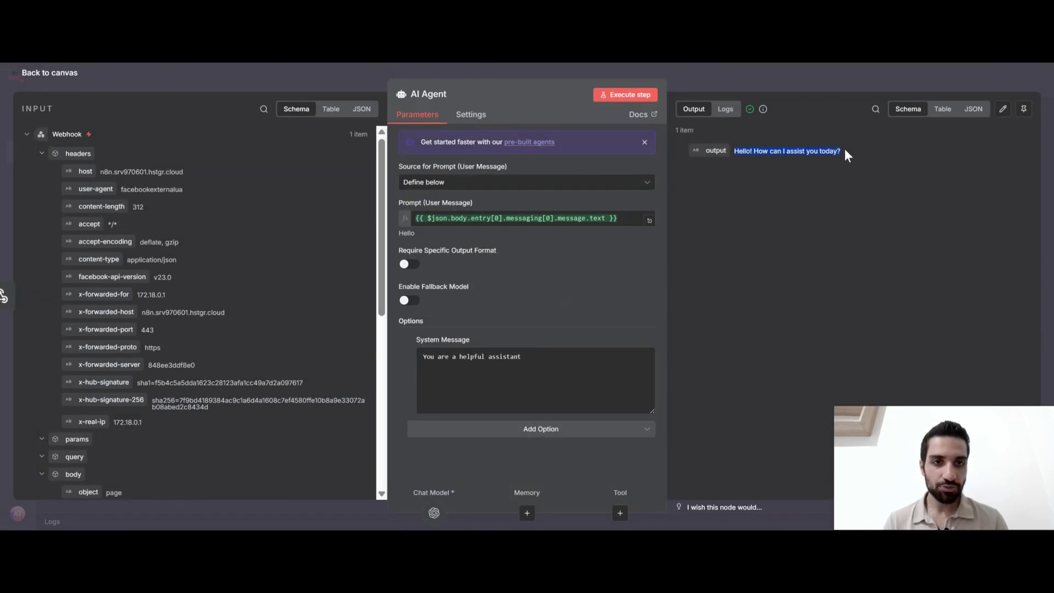
{"action": "left_click", "coordinate": [798, 167]}
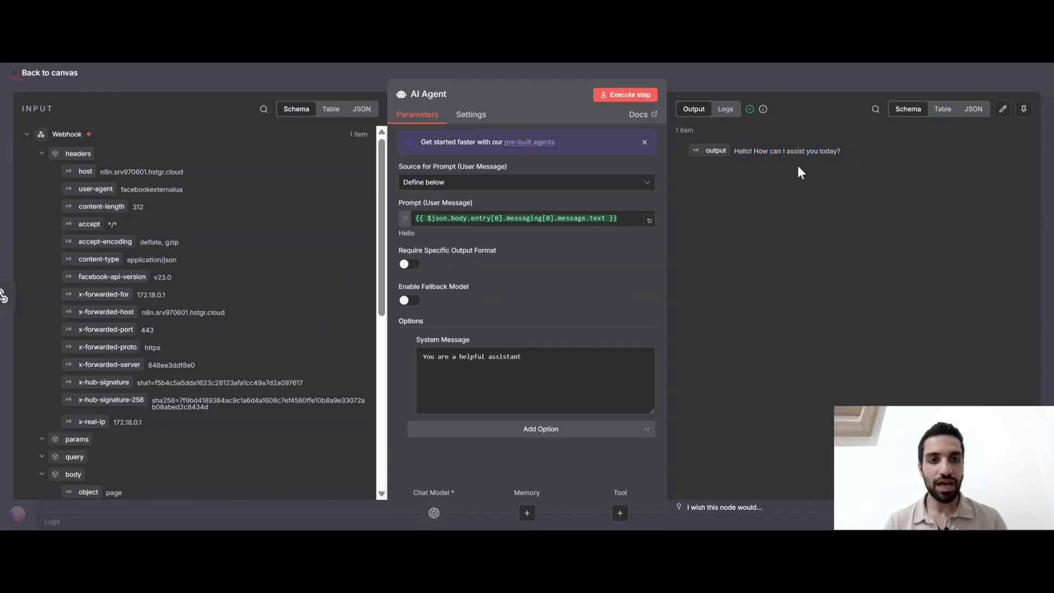
{"action": "double_click", "coordinate": [736, 150]}
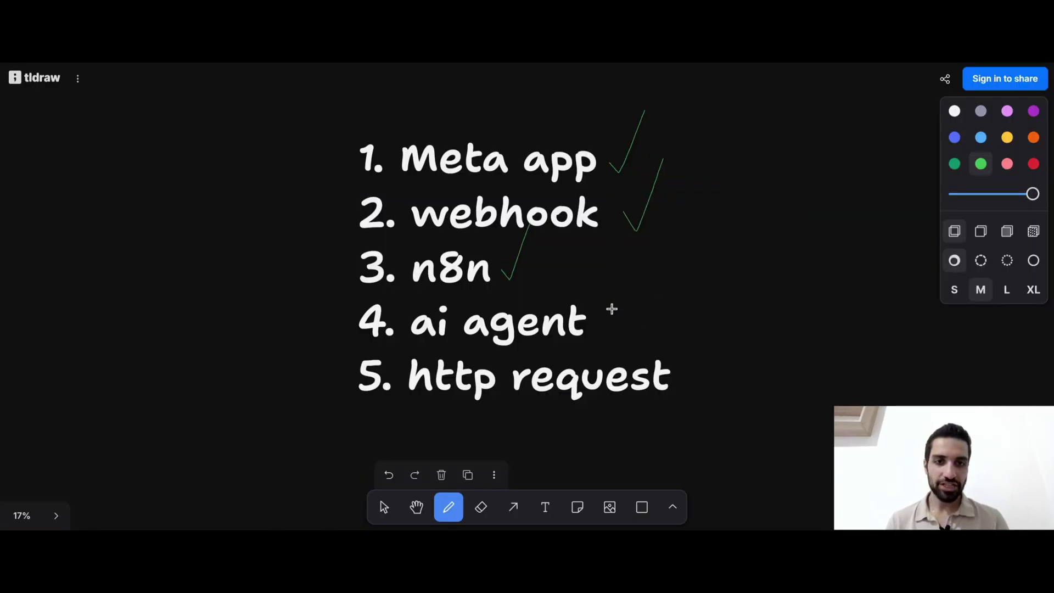
{"action": "left_click_drag", "start_coordinate": [611, 307], "coordinate": [665, 238]}
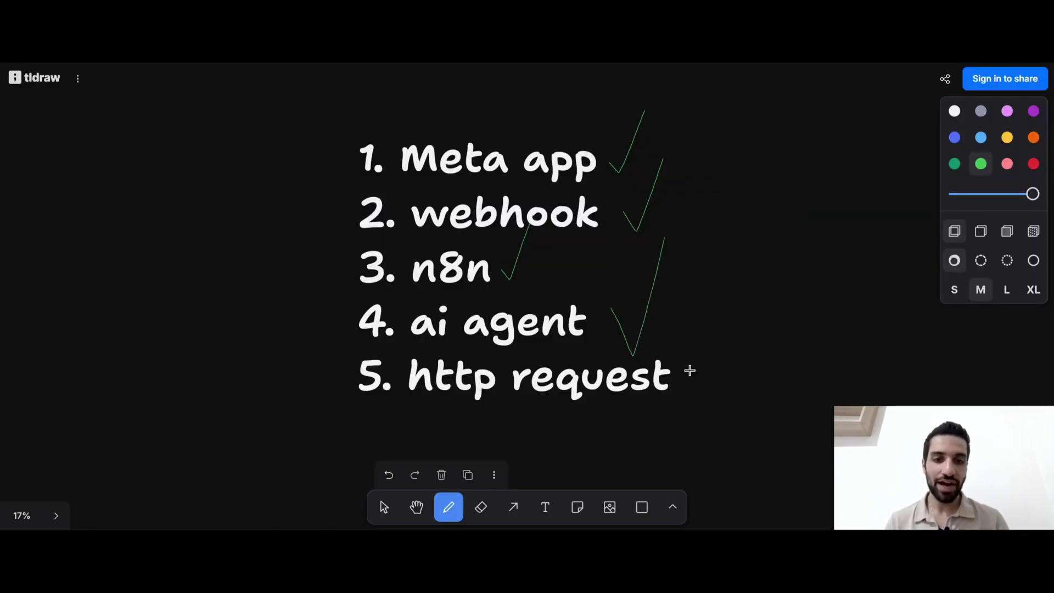
Add a green check mark beside '5. http request' on the checklist and underline it
{"action": "mouse_move", "coordinate": [690, 371]}
{"action": "left_mouse_down"}
{"action": "mouse_move", "coordinate": [713, 381]}
{"action": "mouse_move", "coordinate": [739, 315]}
{"action": "left_mouse_up"}
{"action": "left_click_drag", "start_coordinate": [407, 414], "coordinate": [648, 406]}
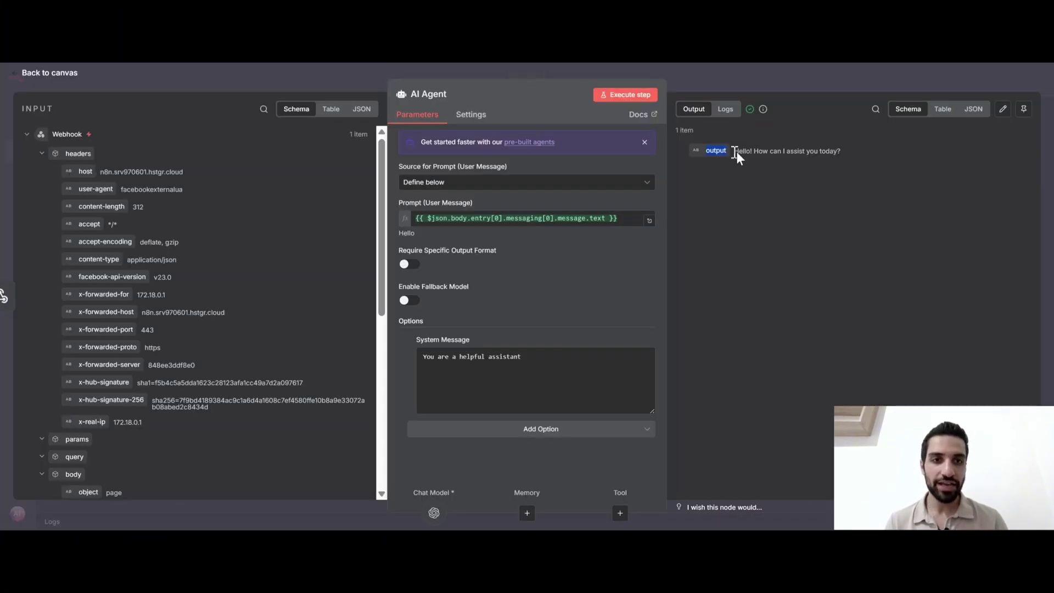
{"action": "double_click", "coordinate": [757, 152]}
{"action": "left_click_drag", "start_coordinate": [756, 156], "coordinate": [804, 173]}
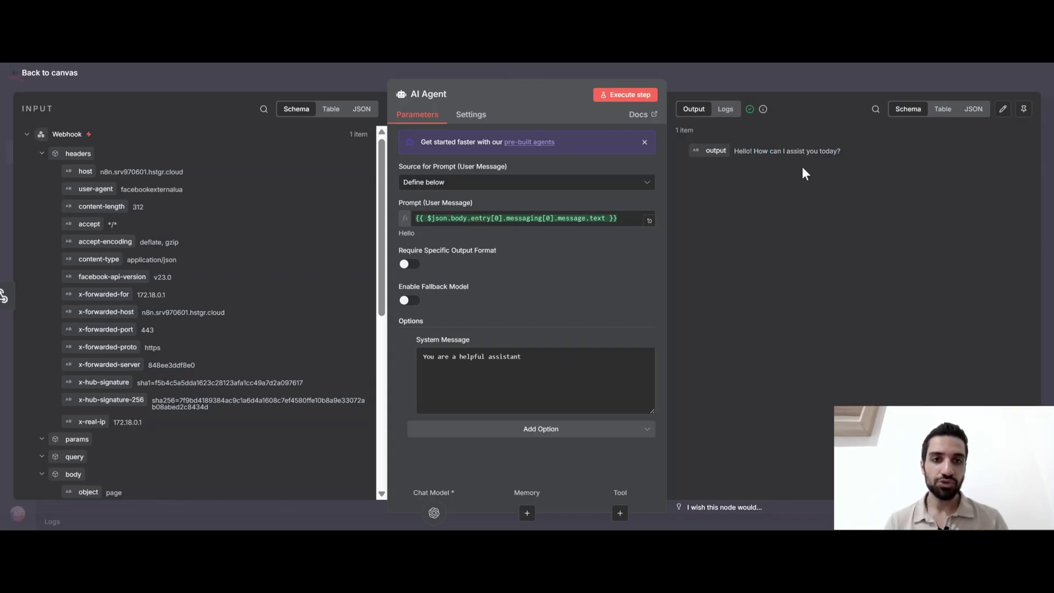
Connect a new HTTP Request node after the AI Agent and open its settings
{"action": "key", "text": "Escape"}
{"action": "left_click", "coordinate": [646, 284]}
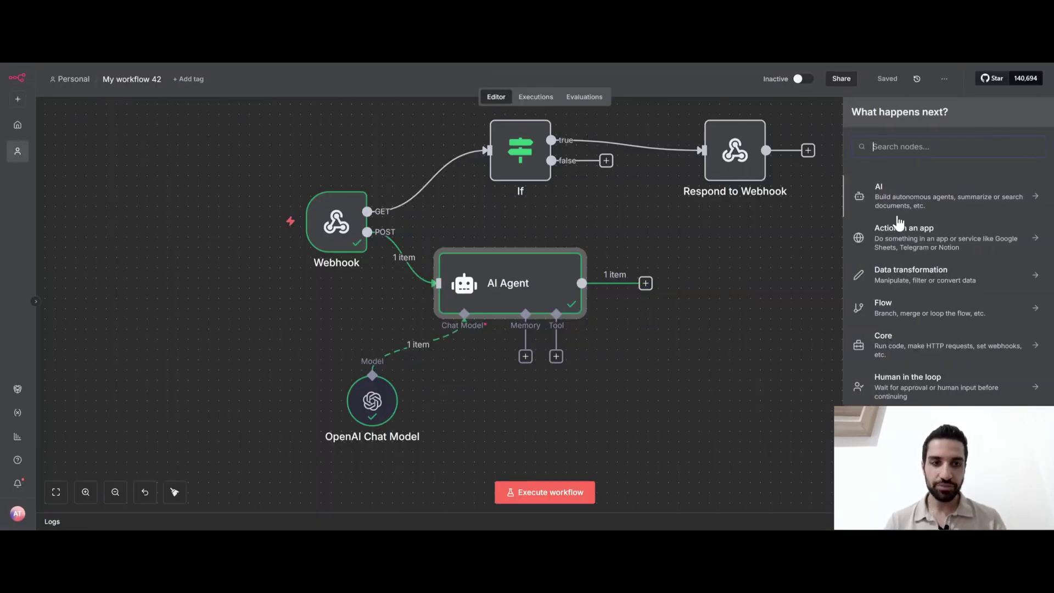
{"action": "type", "text": "http"}
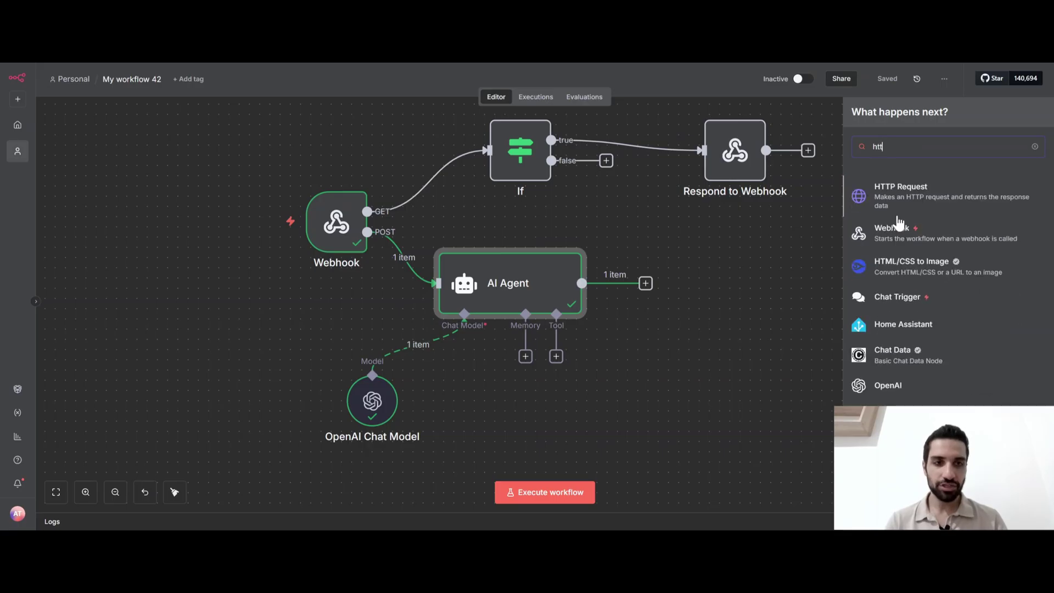
{"action": "left_click", "coordinate": [880, 206]}
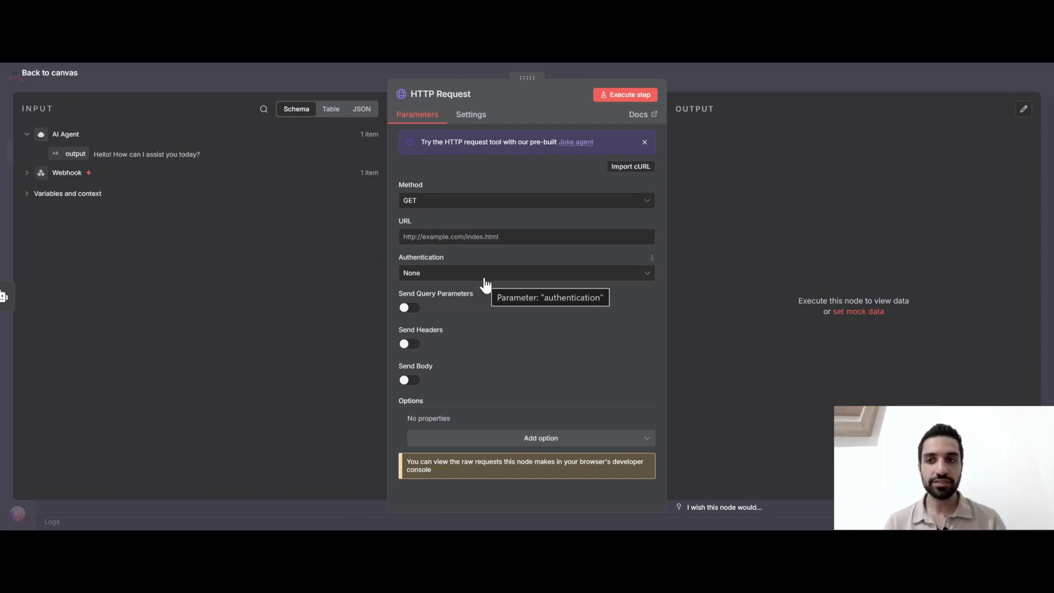
{"action": "left_click", "coordinate": [268, 79]}
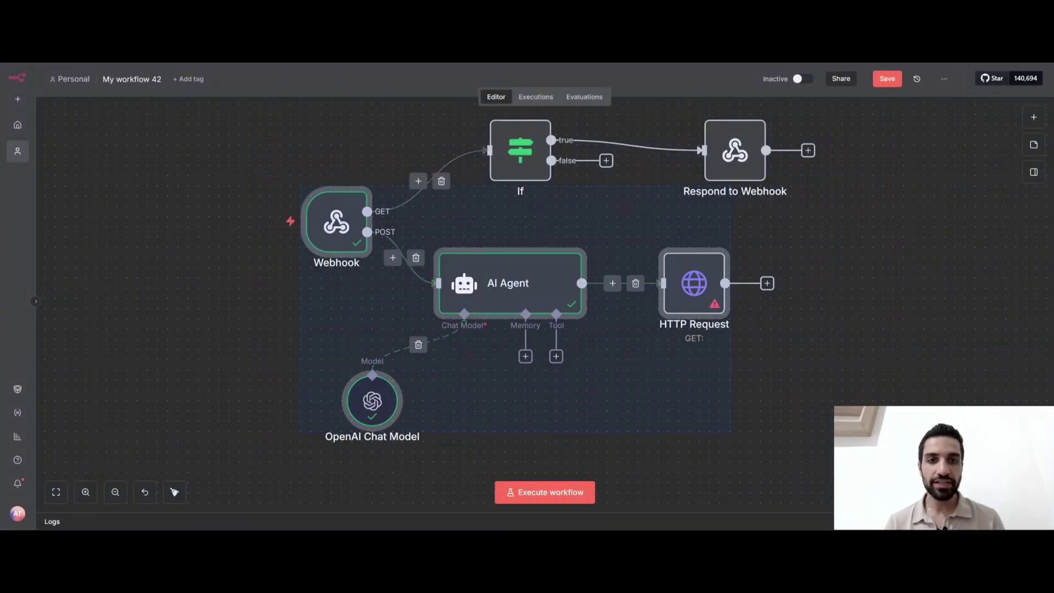
{"action": "left_click", "coordinate": [799, 431]}
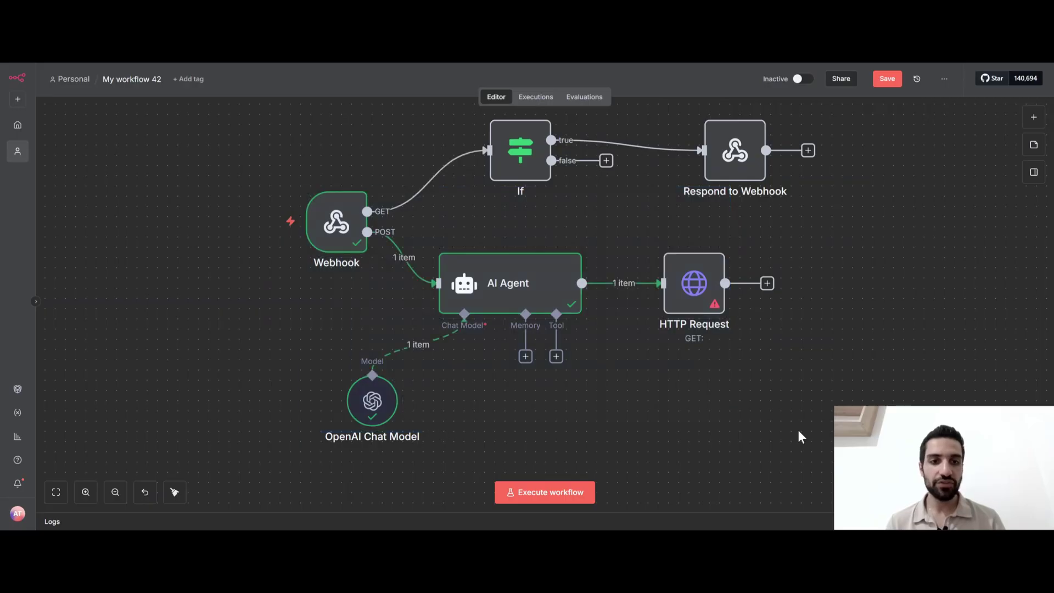
{"action": "double_click", "coordinate": [695, 294]}
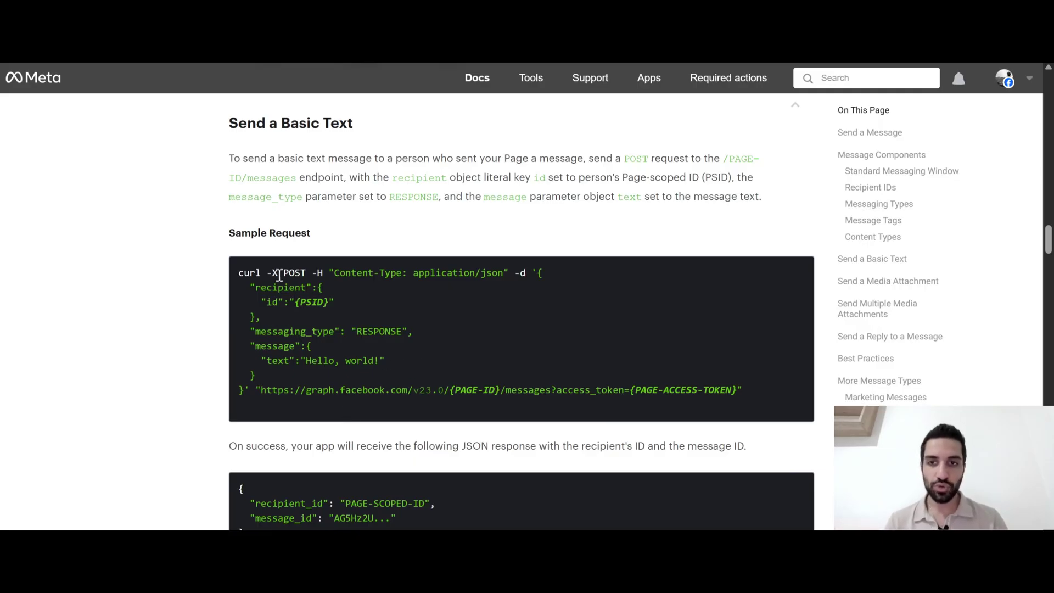
Copy the graph.facebook.com messages endpoint from the Send a Basic Text sample into the HTTP Request URL
{"action": "left_click_drag", "start_coordinate": [289, 274], "coordinate": [306, 274]}
{"action": "double_click", "coordinate": [306, 274]}
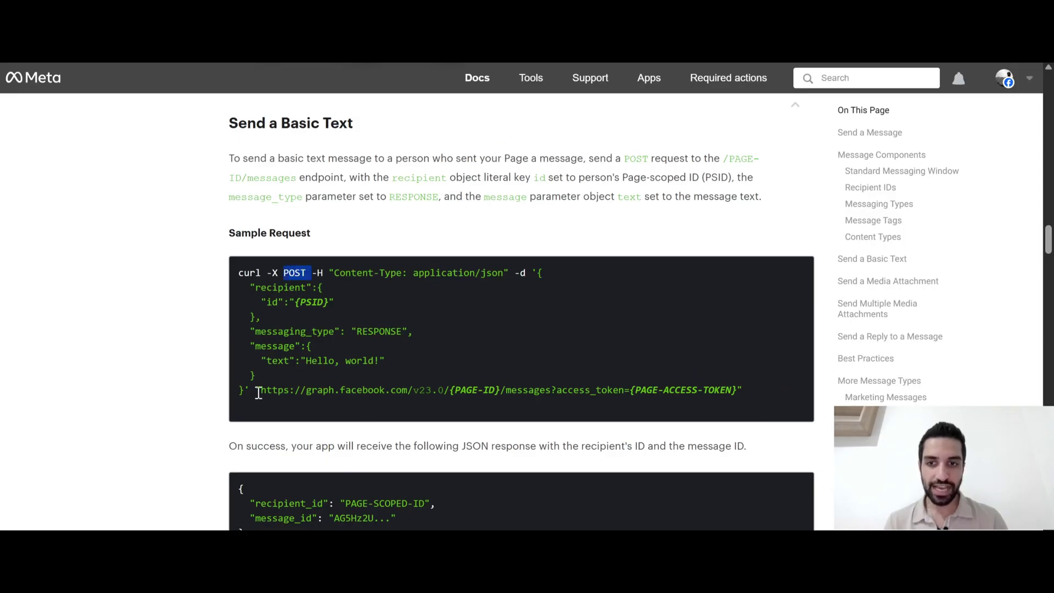
{"action": "left_click_drag", "start_coordinate": [262, 390], "coordinate": [739, 390]}
{"action": "key", "text": "ctrl+c"}
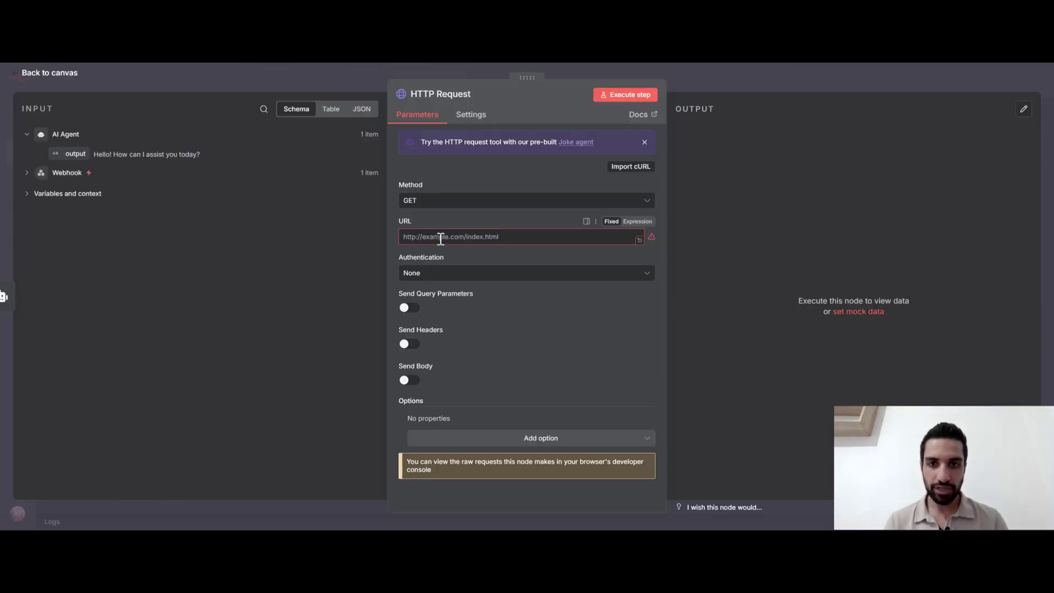
{"action": "left_click", "coordinate": [440, 239]}
{"action": "key", "text": "ctrl+v"}
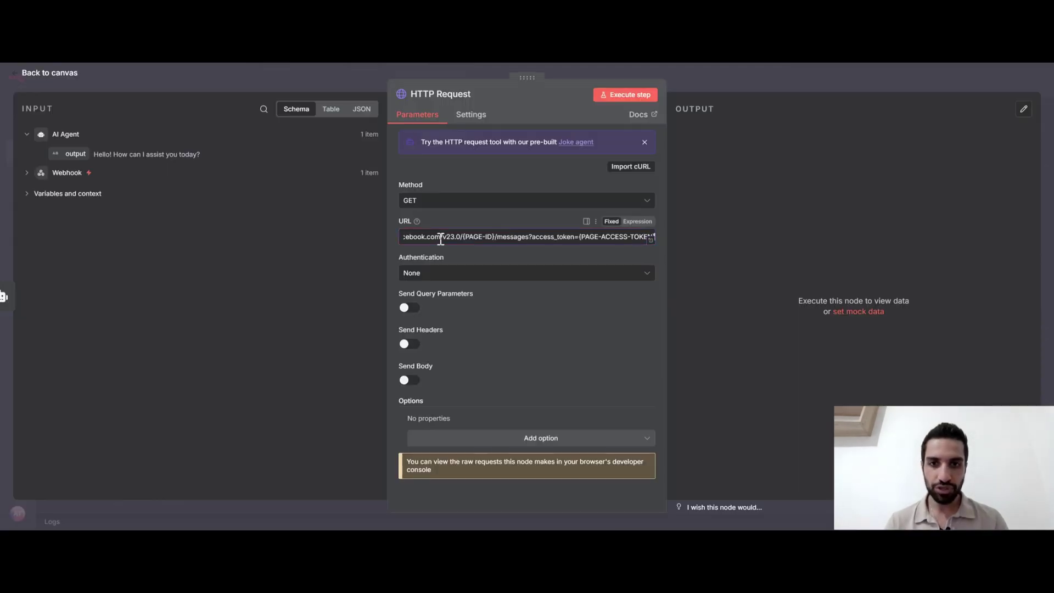
Set the request method to POST and open the full URL in the Edit URL editor
{"action": "left_click", "coordinate": [425, 202]}
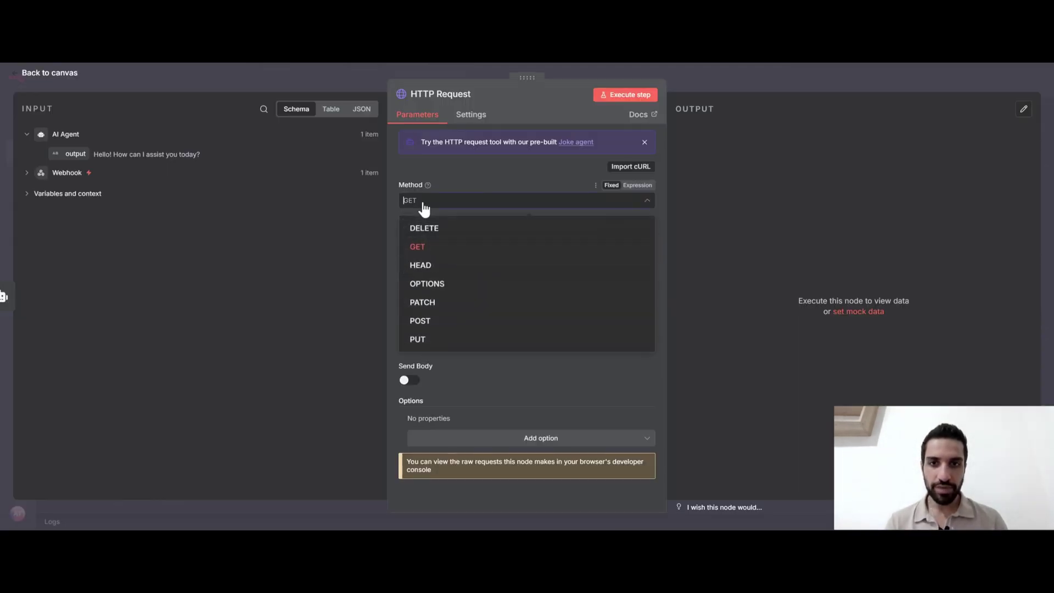
{"action": "left_click", "coordinate": [434, 322]}
{"action": "left_click", "coordinate": [651, 241]}
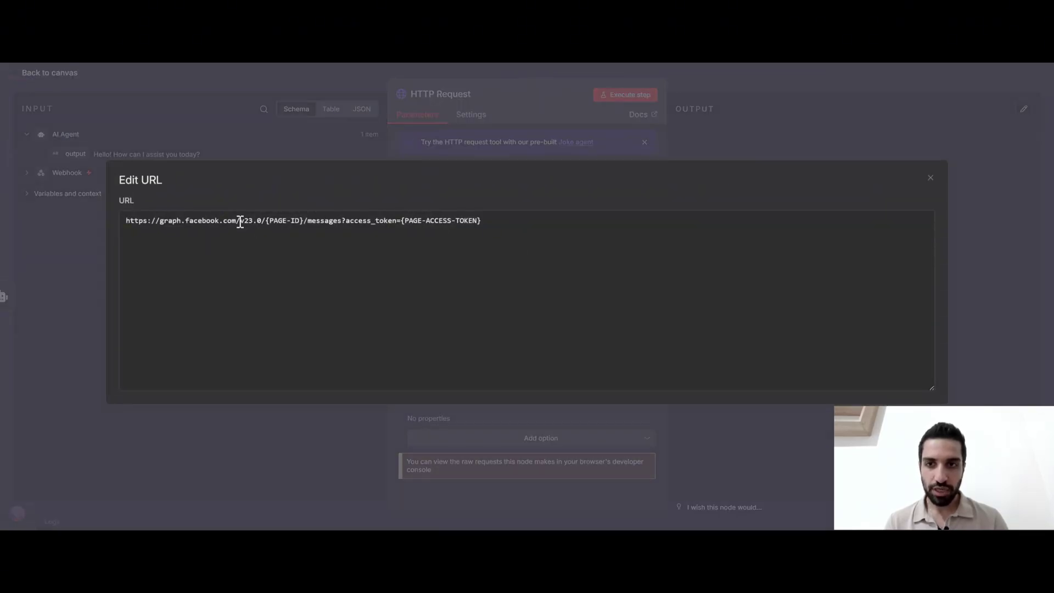
{"action": "left_click_drag", "start_coordinate": [240, 220], "coordinate": [262, 221]}
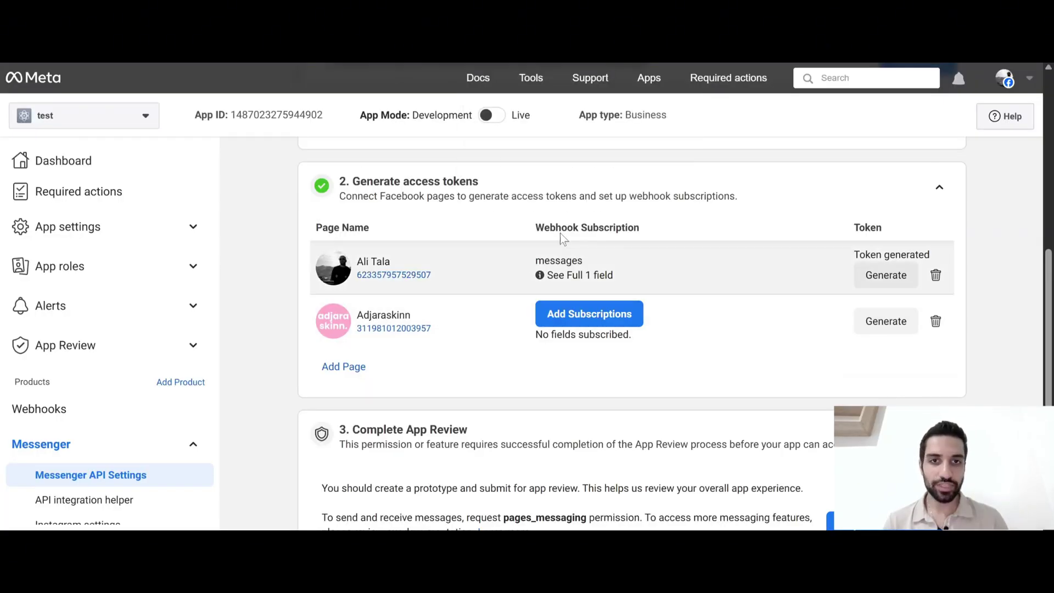
{"action": "scroll", "coordinate": [604, 243], "scroll_direction": "up", "scroll_amount": 5}
{"action": "scroll", "coordinate": [663, 375], "scroll_direction": "down", "scroll_amount": 5}
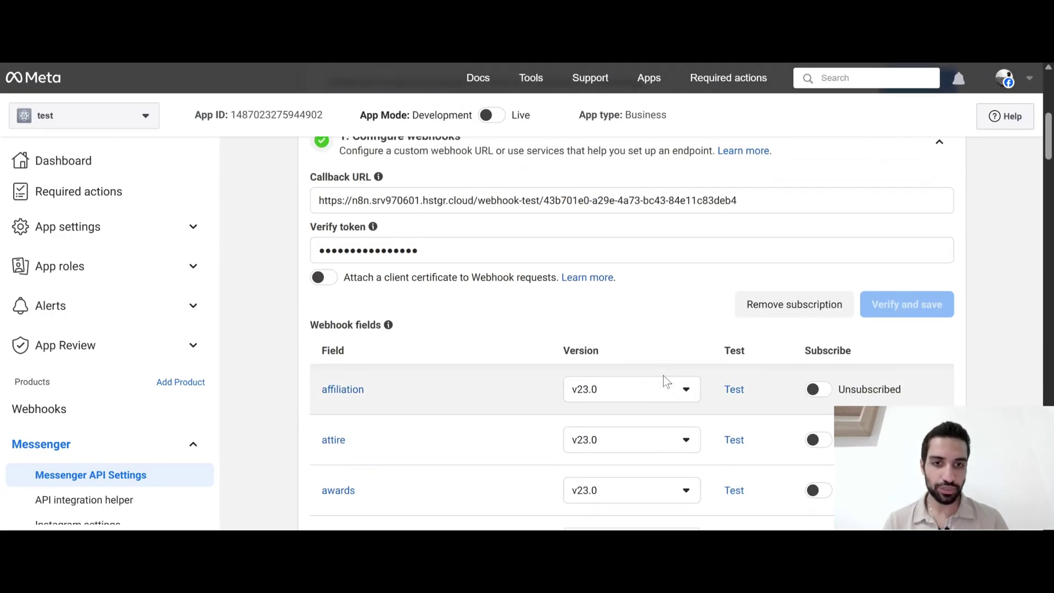
{"action": "scroll", "coordinate": [663, 376], "scroll_direction": "down", "scroll_amount": 1}
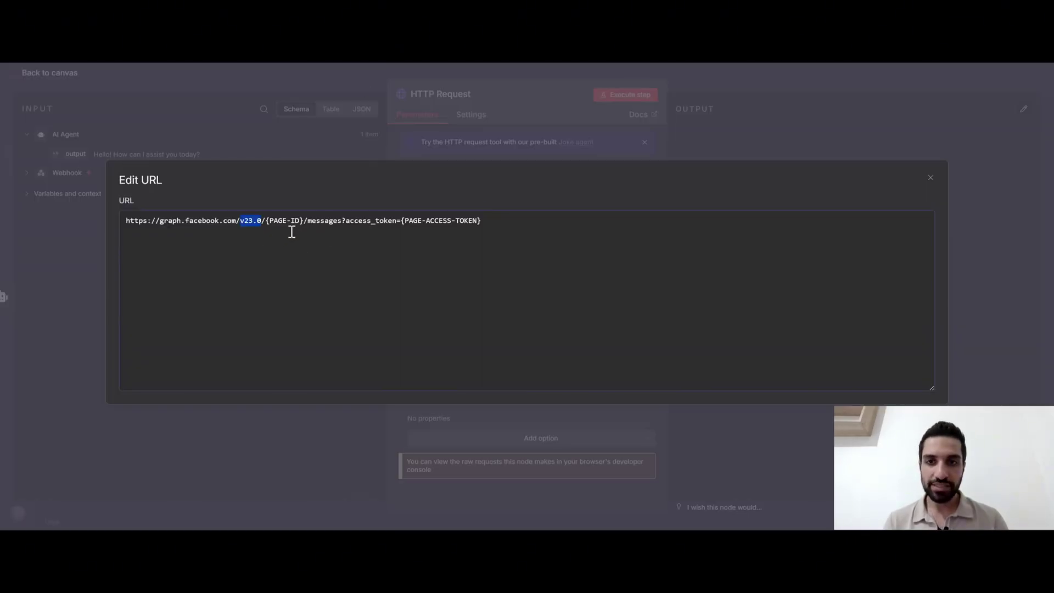
{"action": "left_click", "coordinate": [301, 219]}
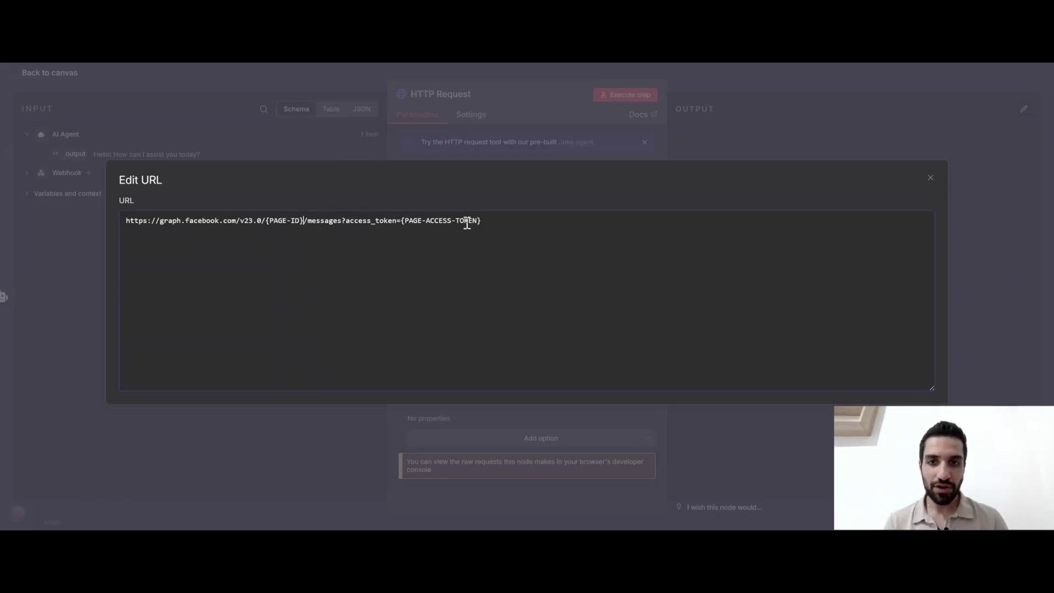
Turn the URL into an expression and replace {PAGE-ID} with the Webhook's recipient id
{"action": "left_click", "coordinate": [498, 135]}
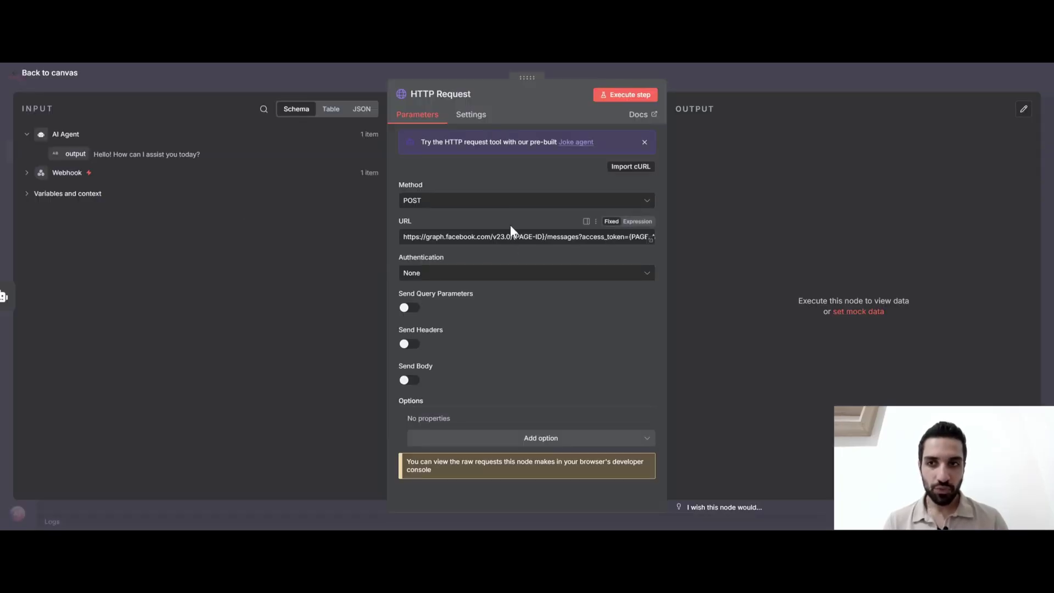
{"action": "left_click", "coordinate": [70, 172]}
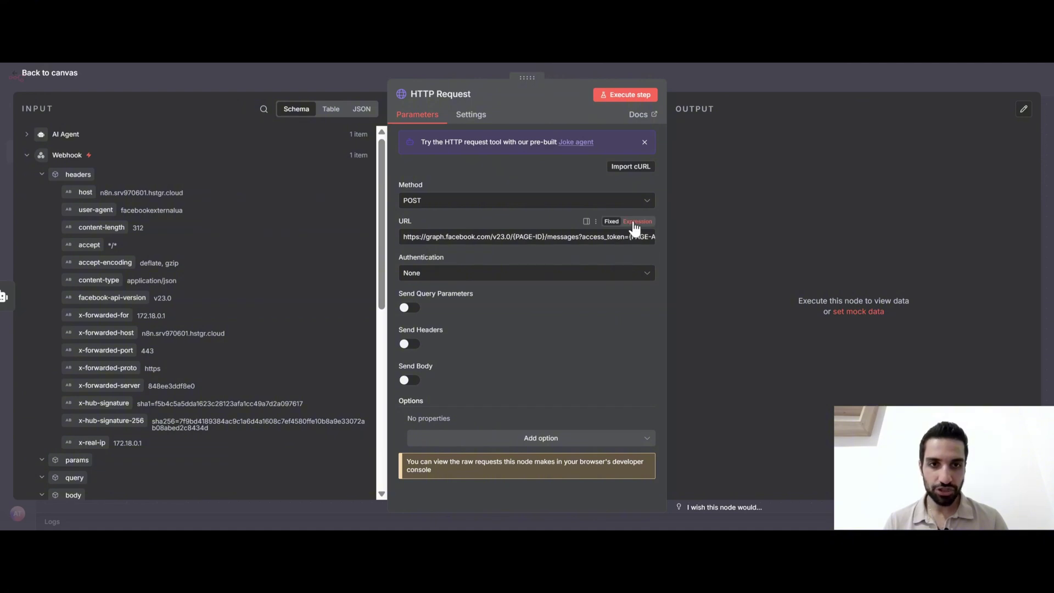
{"action": "left_click", "coordinate": [635, 228]}
{"action": "left_click", "coordinate": [638, 251]}
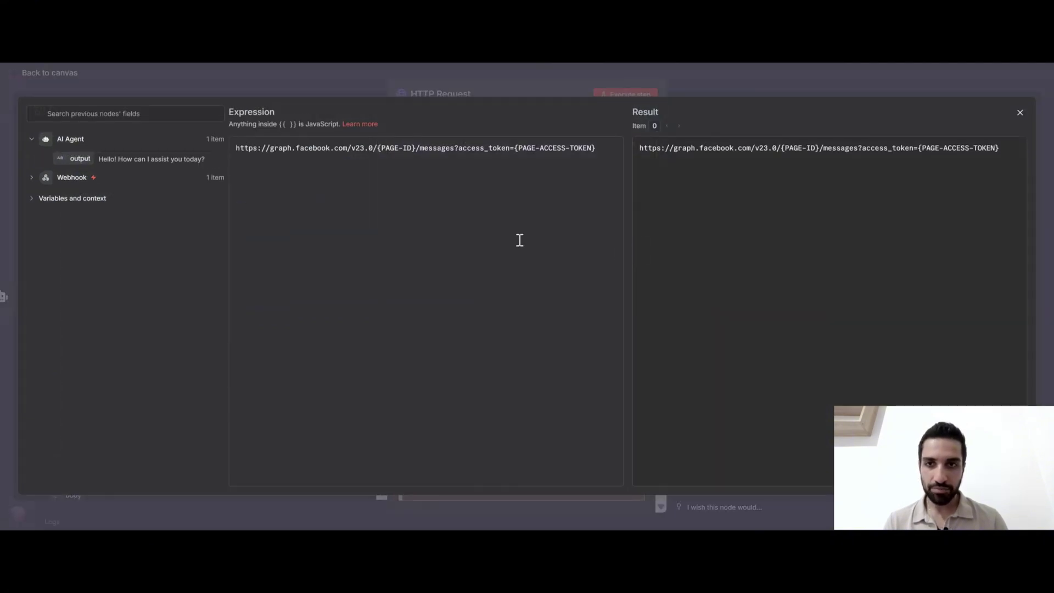
{"action": "left_click", "coordinate": [78, 181]}
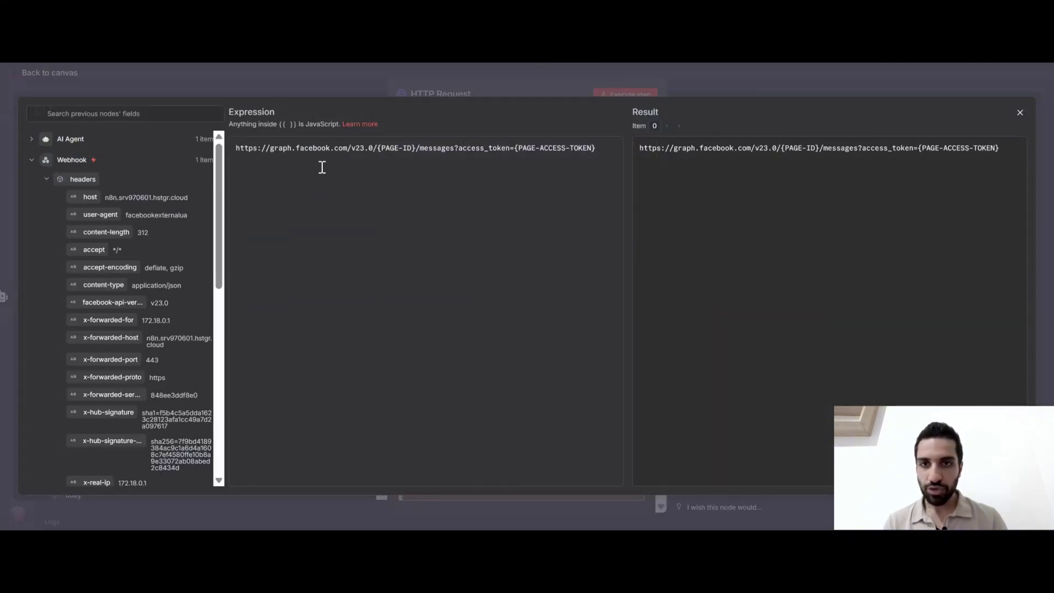
{"action": "left_click", "coordinate": [415, 148]}
{"action": "key", "text": "BackSpace"}
{"action": "key", "text": "BackSpace"}
{"action": "key", "text": "BackSpace"}
{"action": "key", "text": "BackSpace"}
{"action": "key", "text": "BackSpace"}
{"action": "key", "text": "BackSpace"}
{"action": "key", "text": "BackSpace"}
{"action": "key", "text": "BackSpace"}
{"action": "key", "text": "BackSpace"}
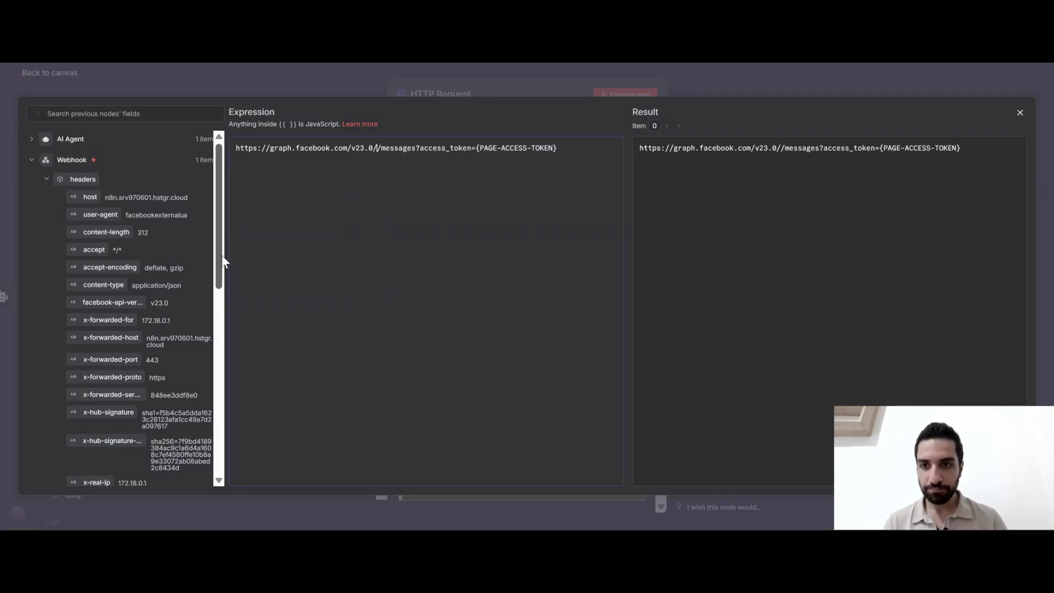
{"action": "left_click_drag", "start_coordinate": [226, 249], "coordinate": [288, 245]}
{"action": "scroll", "coordinate": [163, 311], "scroll_direction": "down", "scroll_amount": 10}
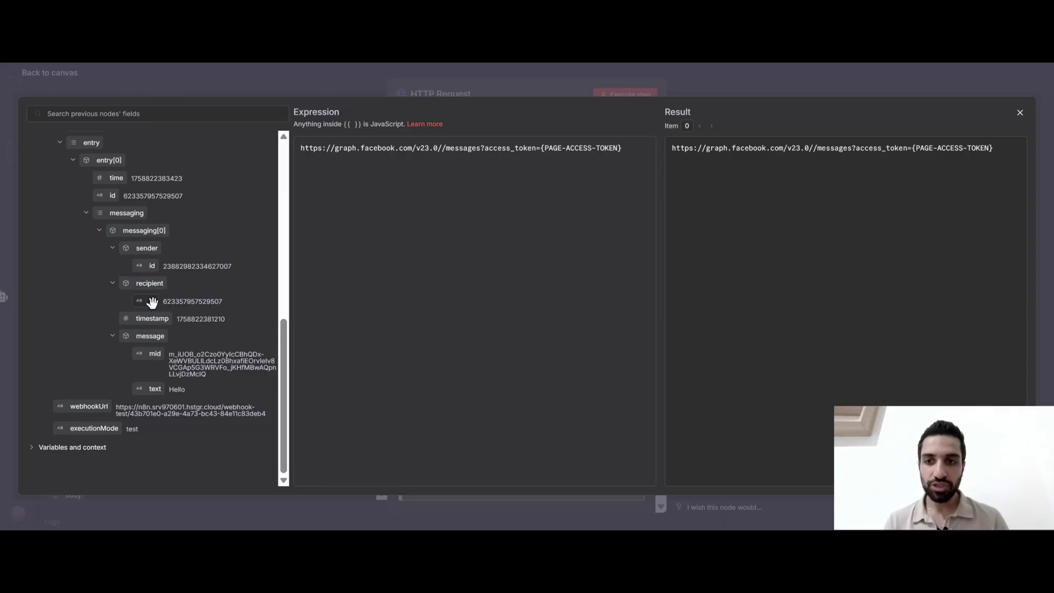
{"action": "left_click_drag", "start_coordinate": [147, 301], "coordinate": [443, 148]}
Replace the {PAGE-ACCESS-TOKEN} placeholder with the pasted page access token
{"action": "left_click", "coordinate": [457, 197]}
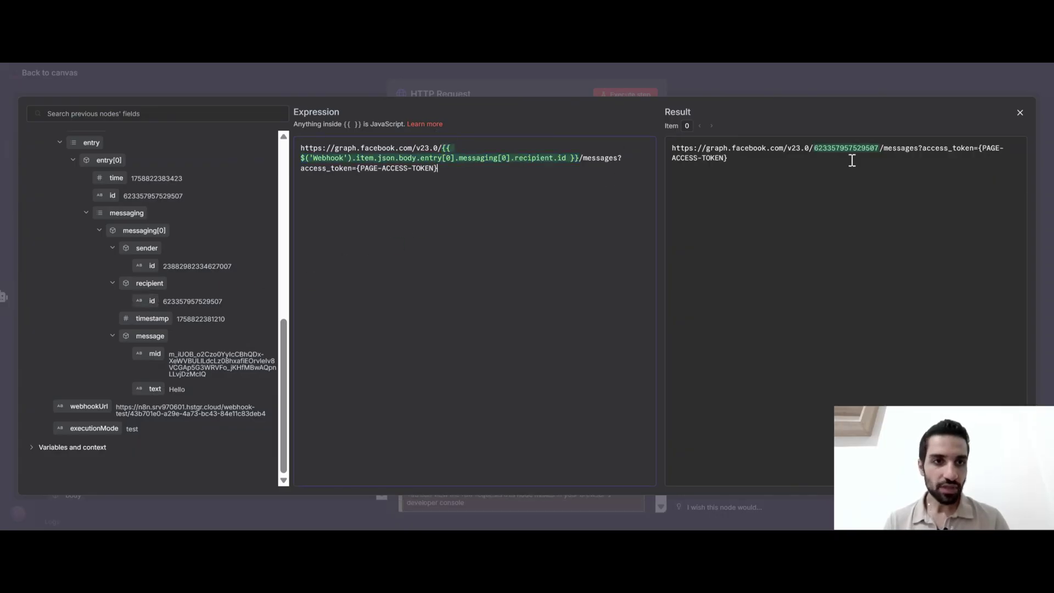
{"action": "left_click_drag", "start_coordinate": [673, 148], "coordinate": [924, 150]}
{"action": "left_click", "coordinate": [880, 173]}
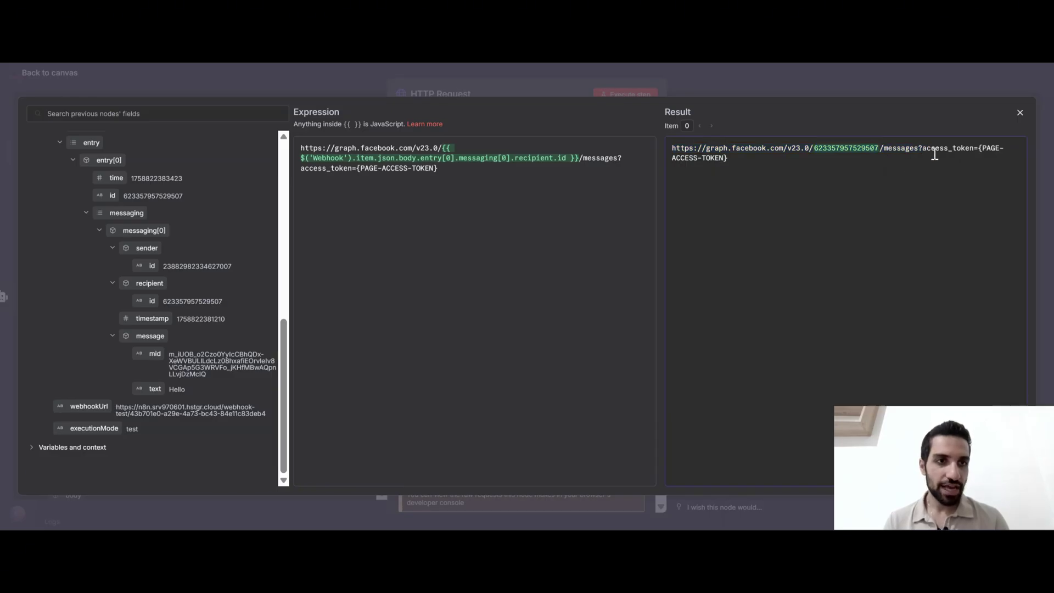
{"action": "left_click", "coordinate": [478, 166]}
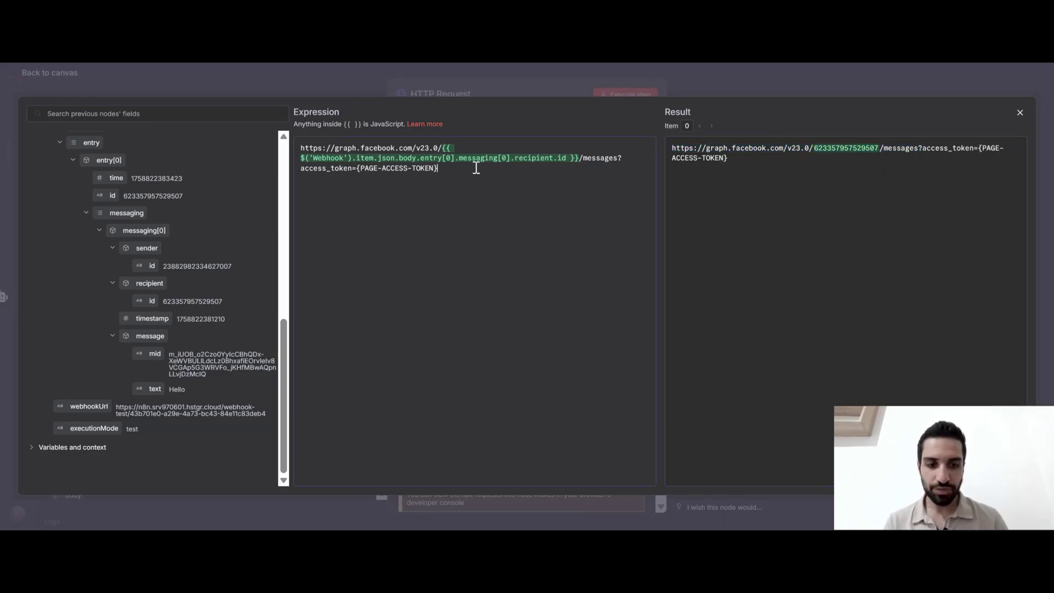
{"action": "key", "text": "BackSpace"}
{"action": "key", "text": "BackSpace"}
{"action": "key", "text": "BackSpace"}
{"action": "key", "text": "BackSpace"}
{"action": "key", "text": "BackSpace"}
{"action": "key", "text": "BackSpace"}
{"action": "key", "text": "BackSpace"}
{"action": "key", "text": "BackSpace"}
{"action": "key", "text": "BackSpace"}
{"action": "key", "text": "BackSpace"}
{"action": "key", "text": "BackSpace"}
{"action": "key", "text": "BackSpace"}
{"action": "key", "text": "BackSpace"}
{"action": "key", "text": "BackSpace"}
{"action": "key", "text": "BackSpace"}
{"action": "key", "text": "BackSpace"}
{"action": "key", "text": "BackSpace"}
{"action": "key", "text": "BackSpace"}
{"action": "key", "text": "BackSpace"}
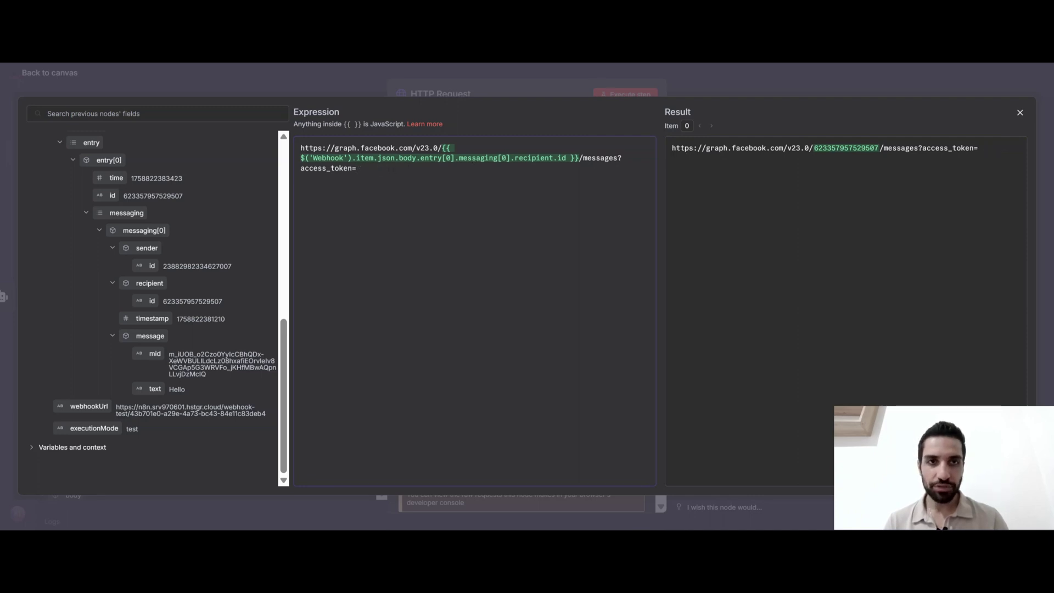
{"action": "key", "text": "ctrl+v"}
{"action": "left_click", "coordinate": [540, 78]}
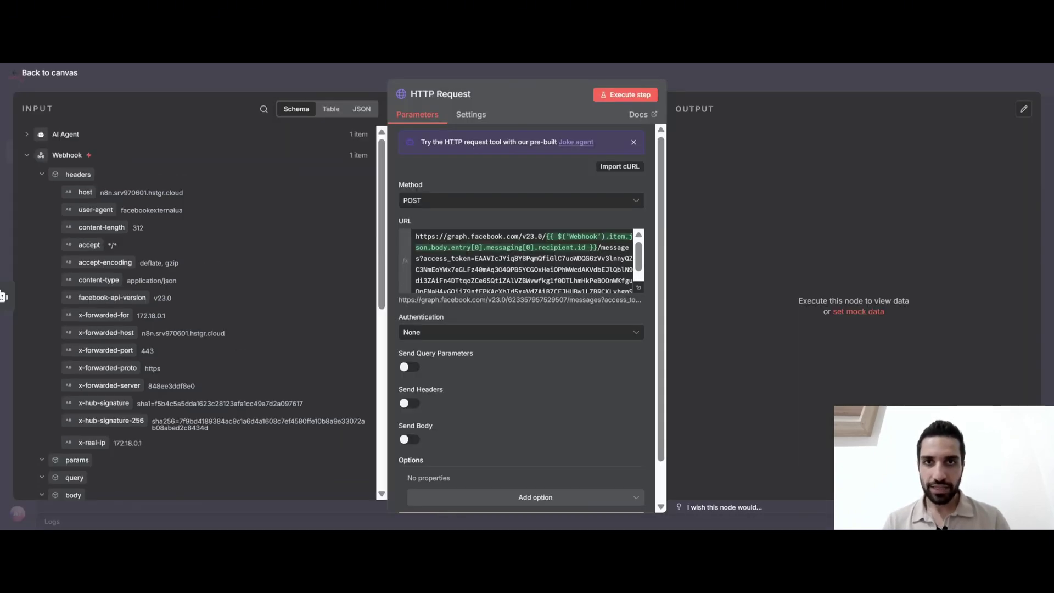
{"action": "key", "text": "ctrl+Tab"}
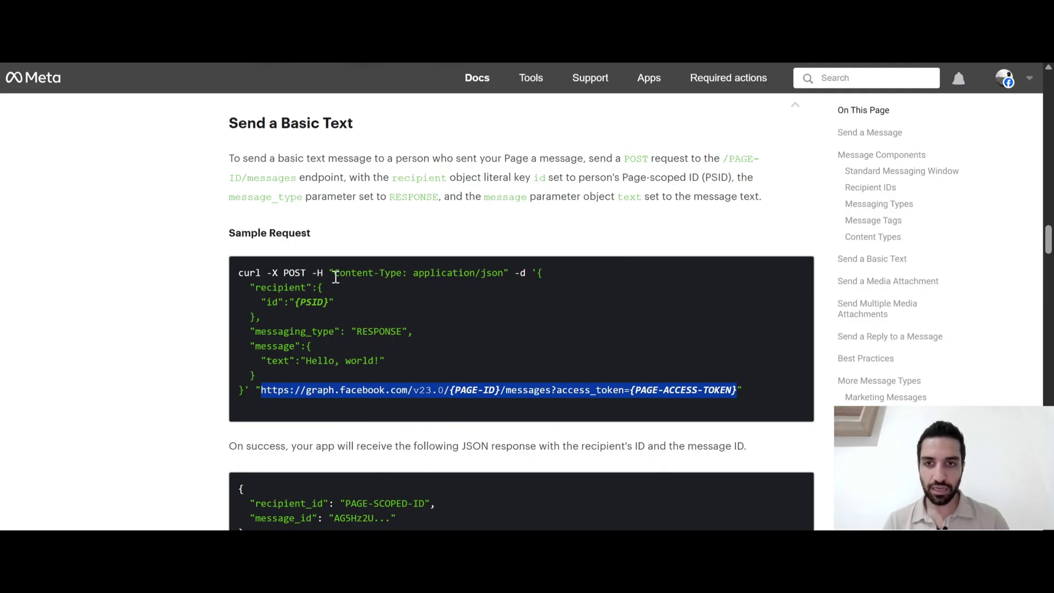
{"action": "left_click_drag", "start_coordinate": [312, 272], "coordinate": [328, 271]}
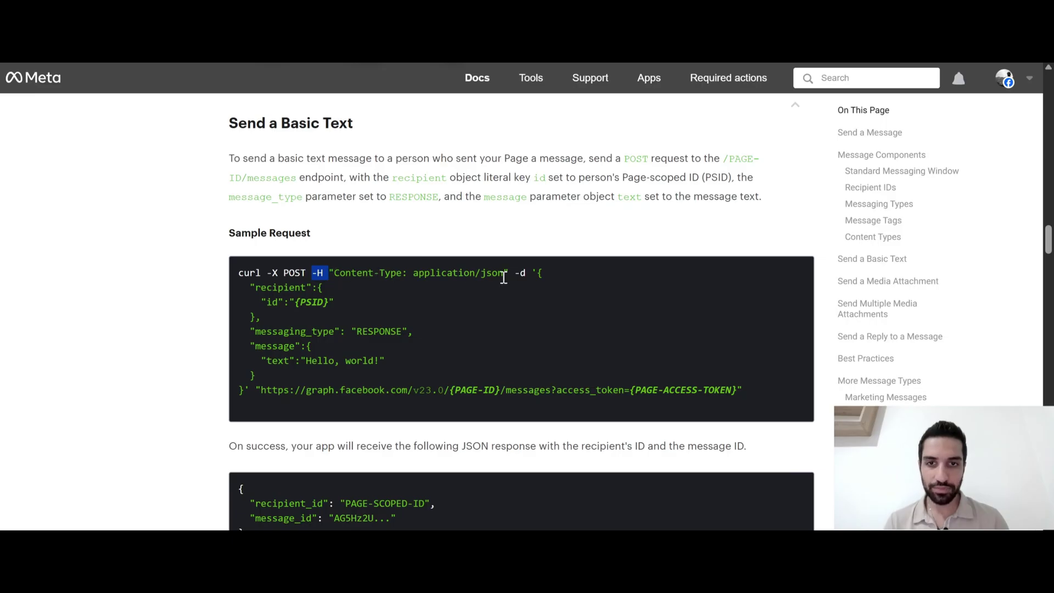
{"action": "scroll", "coordinate": [466, 315], "scroll_direction": "down", "scroll_amount": 1}
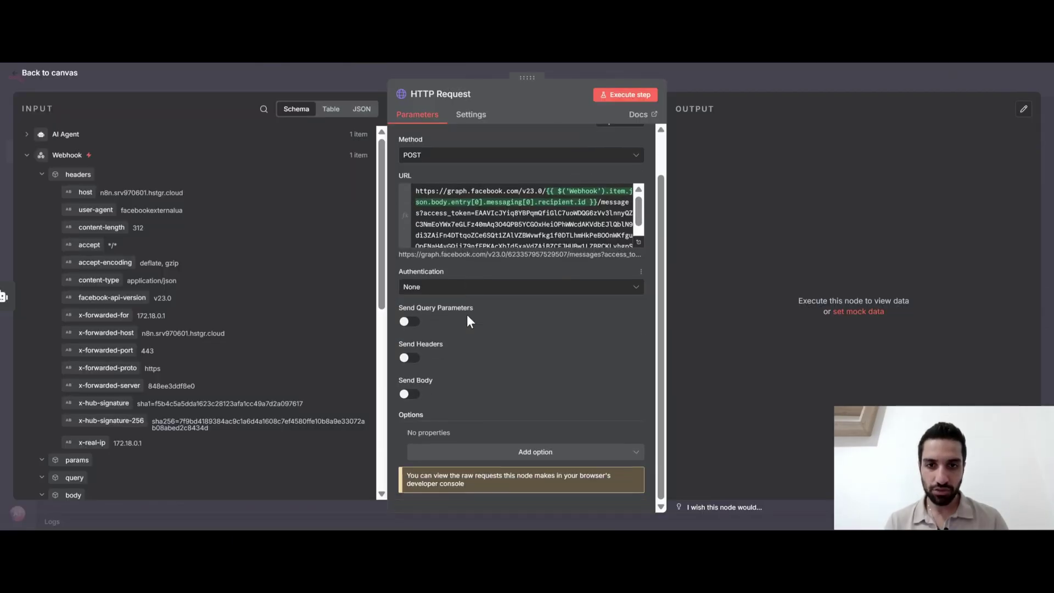
Enable Send Headers and add a Content-Type header with value application/json
{"action": "left_click", "coordinate": [408, 358]}
{"action": "scroll", "coordinate": [445, 356], "scroll_direction": "down", "scroll_amount": 2}
{"action": "left_click", "coordinate": [443, 348]}
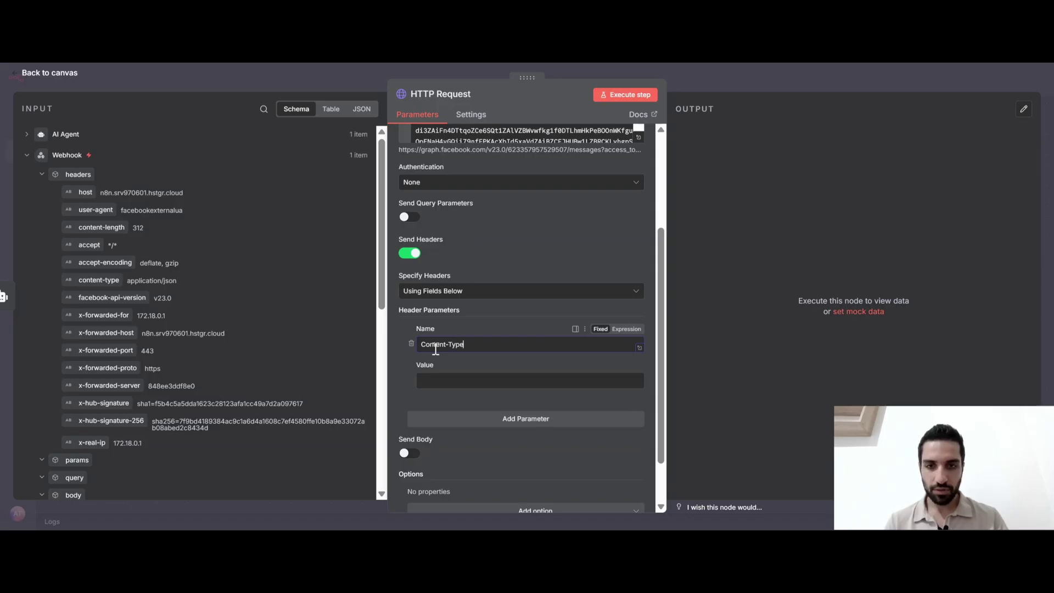
{"action": "type", "text": "Content-Type"}
{"action": "left_click", "coordinate": [451, 379]}
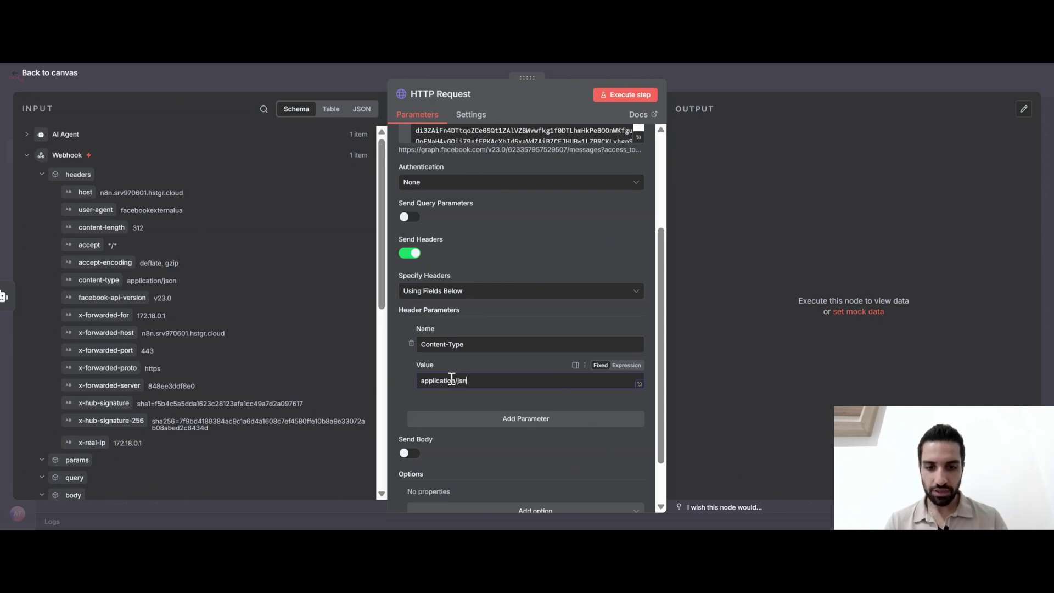
{"action": "scroll", "coordinate": [404, 373], "scroll_direction": "down", "scroll_amount": 1}
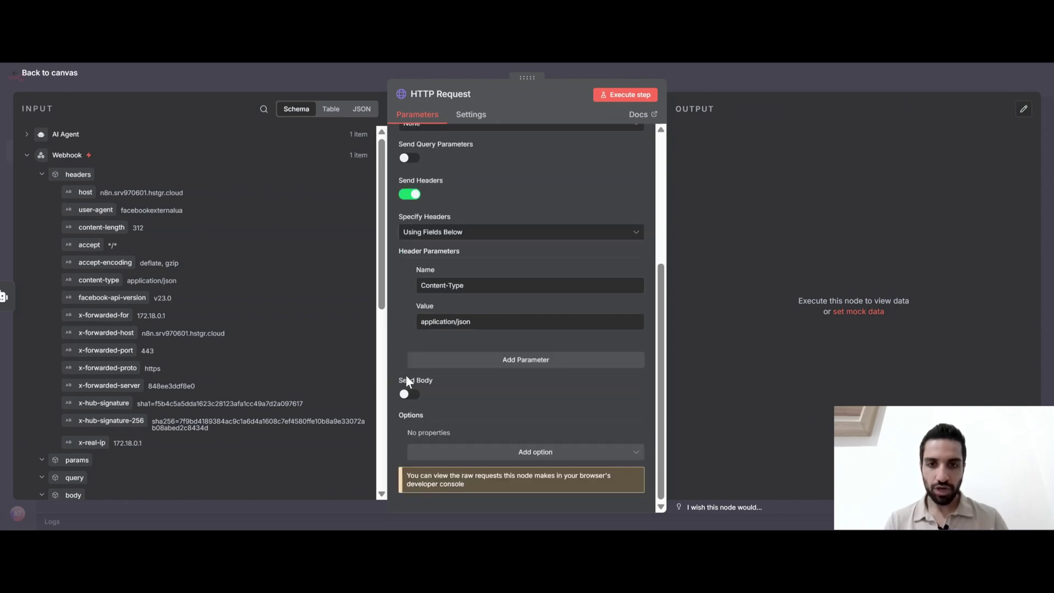
Enable Send Body, specify it Using JSON, and copy Meta's sample message body
{"action": "left_click", "coordinate": [406, 394]}
{"action": "scroll", "coordinate": [434, 291], "scroll_direction": "down", "scroll_amount": 3}
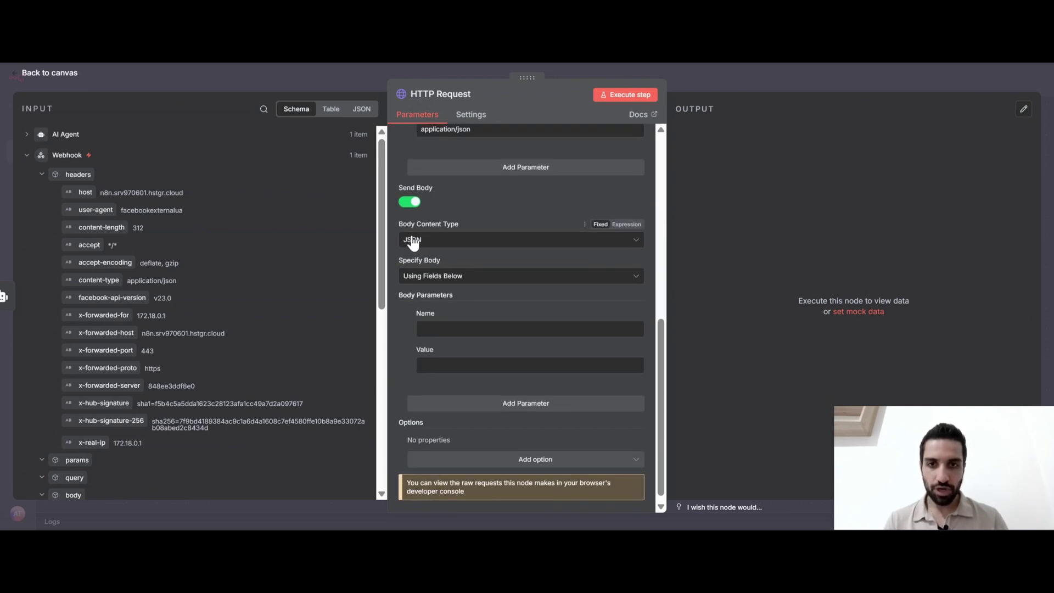
{"action": "left_click", "coordinate": [431, 276]}
{"action": "left_click", "coordinate": [428, 324]}
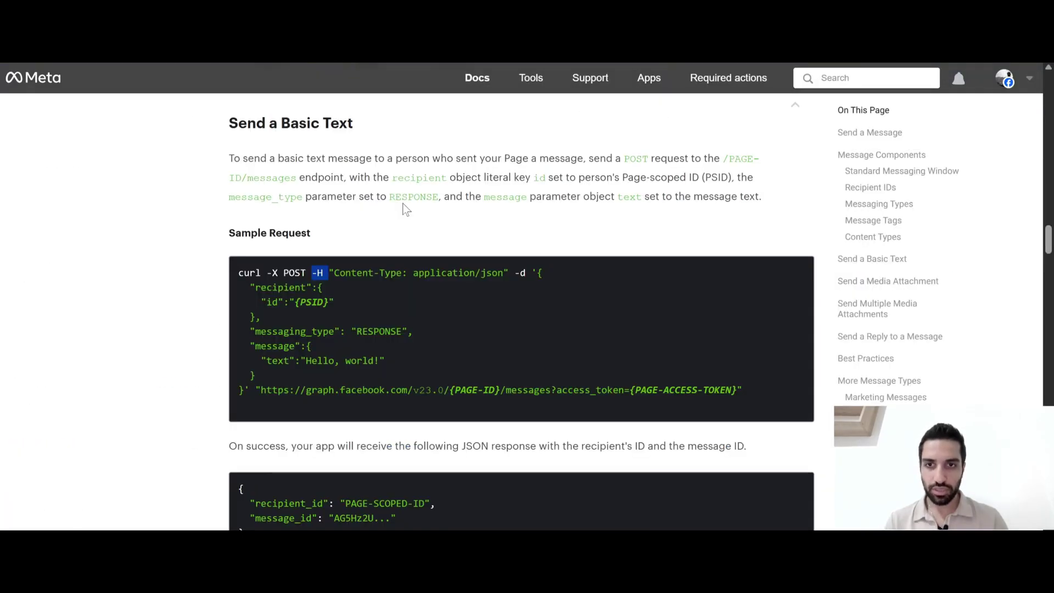
{"action": "left_click_drag", "start_coordinate": [259, 376], "coordinate": [543, 276]}
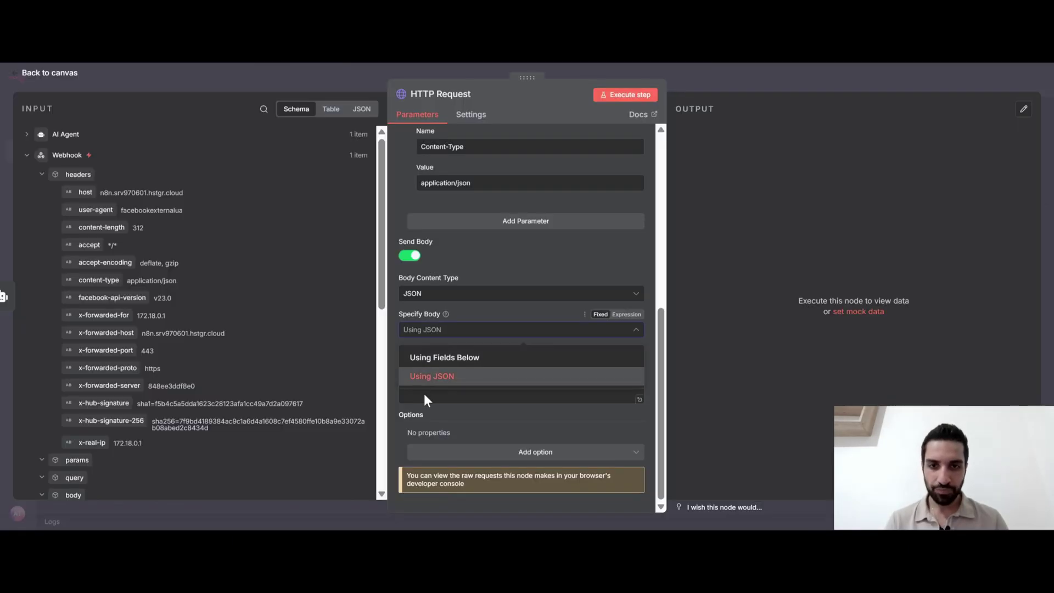
Paste the sample message body as a JSON expression and open the expression editor
{"action": "left_click", "coordinate": [423, 377]}
{"action": "left_click", "coordinate": [439, 371]}
{"action": "key", "text": "ctrl+v"}
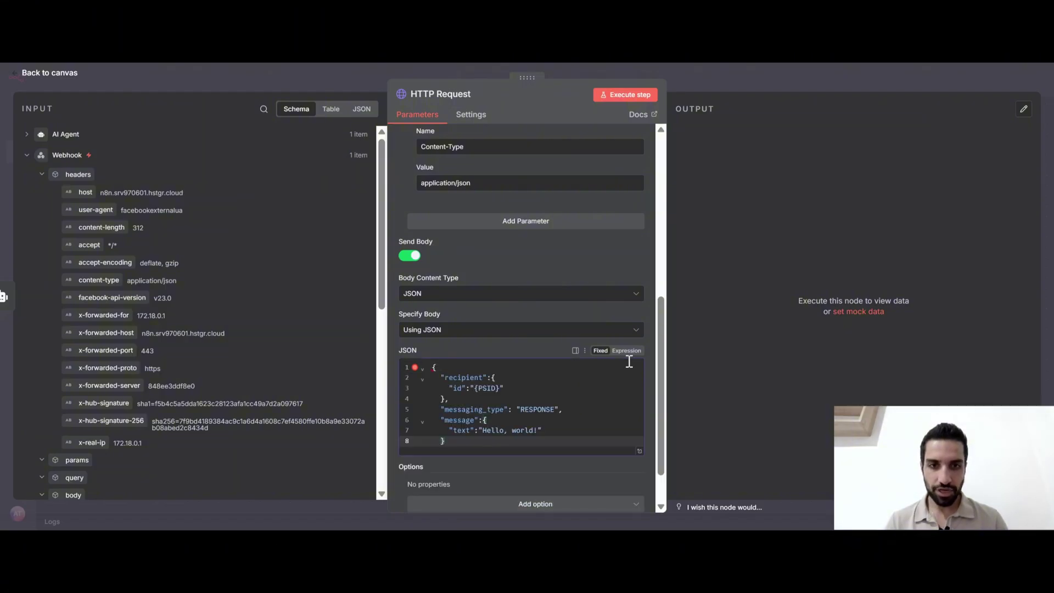
{"action": "left_click", "coordinate": [626, 350]}
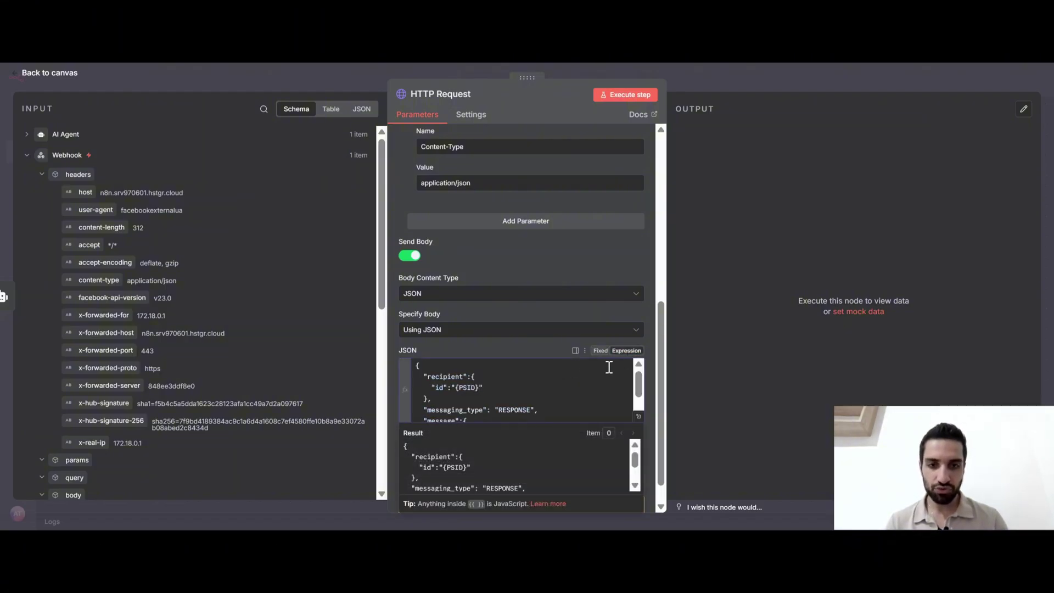
{"action": "scroll", "coordinate": [577, 332], "scroll_direction": "down", "scroll_amount": 1}
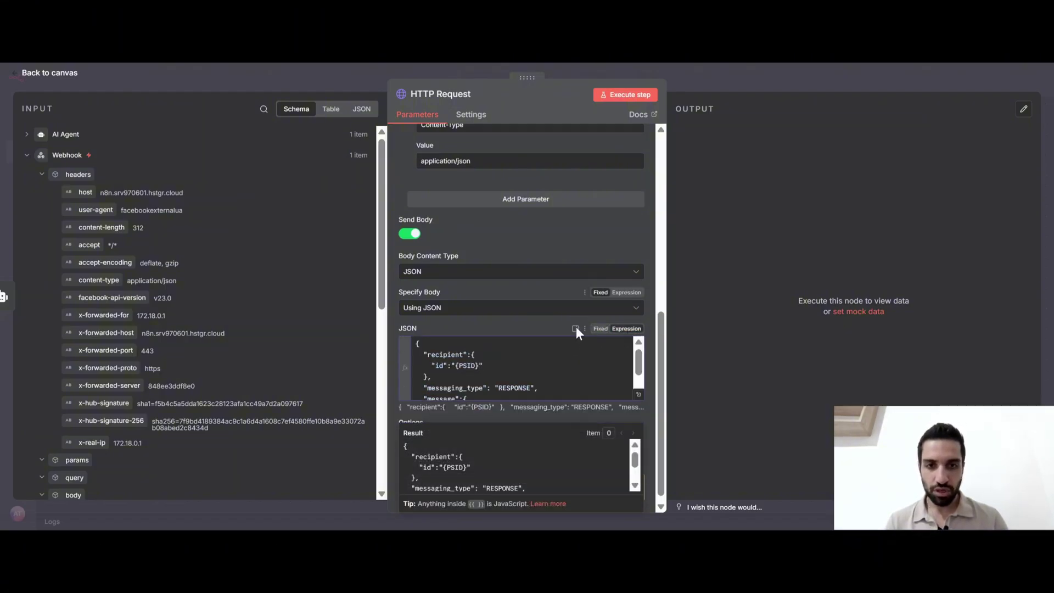
{"action": "left_click", "coordinate": [638, 387]}
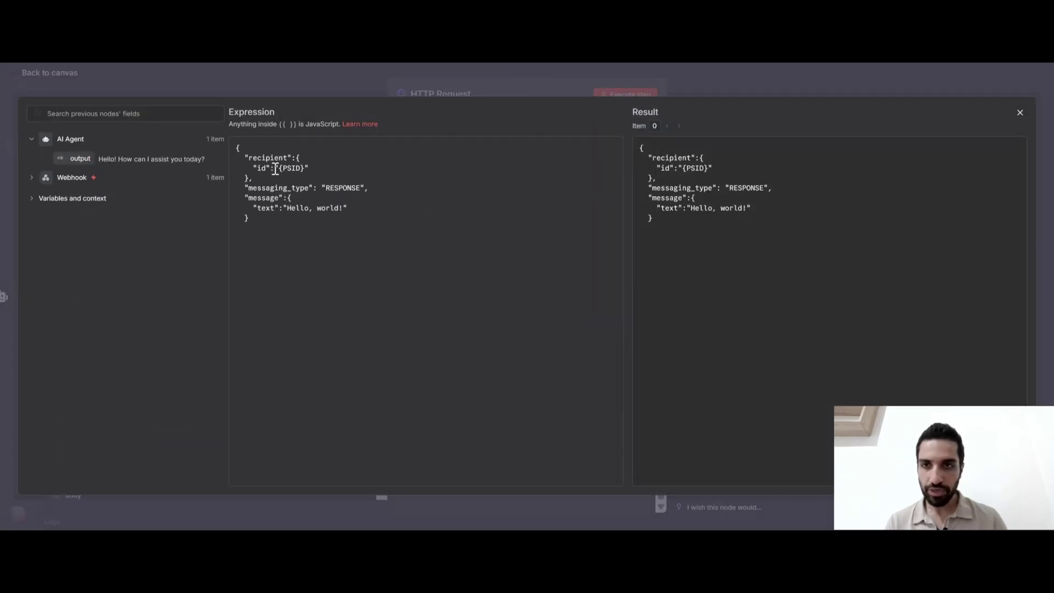
Replace the {PSID} recipient id placeholder with the Webhook's sender id
{"action": "left_click_drag", "start_coordinate": [255, 157], "coordinate": [284, 158]}
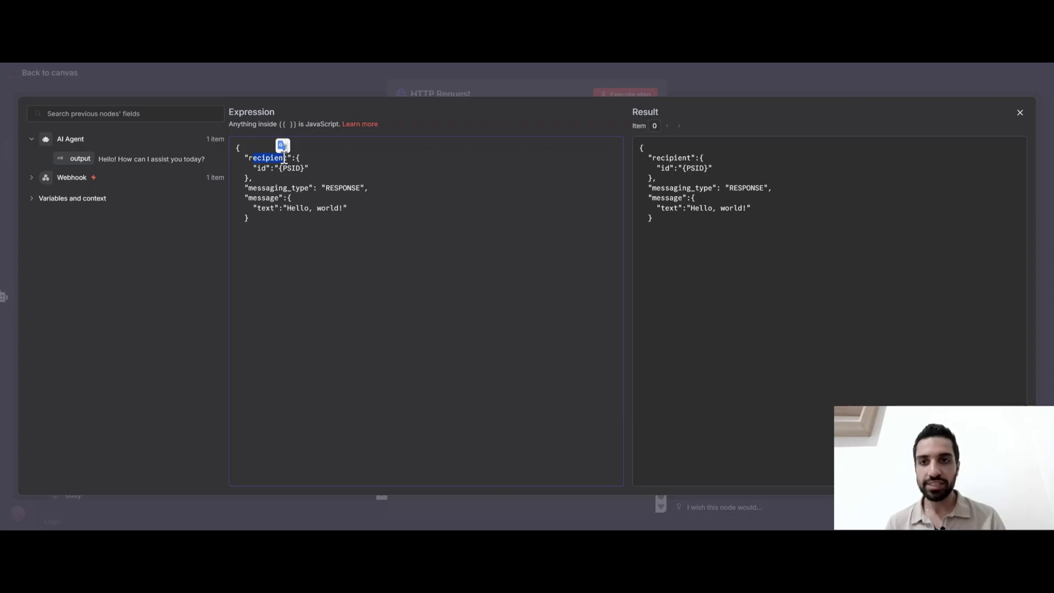
{"action": "left_click", "coordinate": [297, 168]}
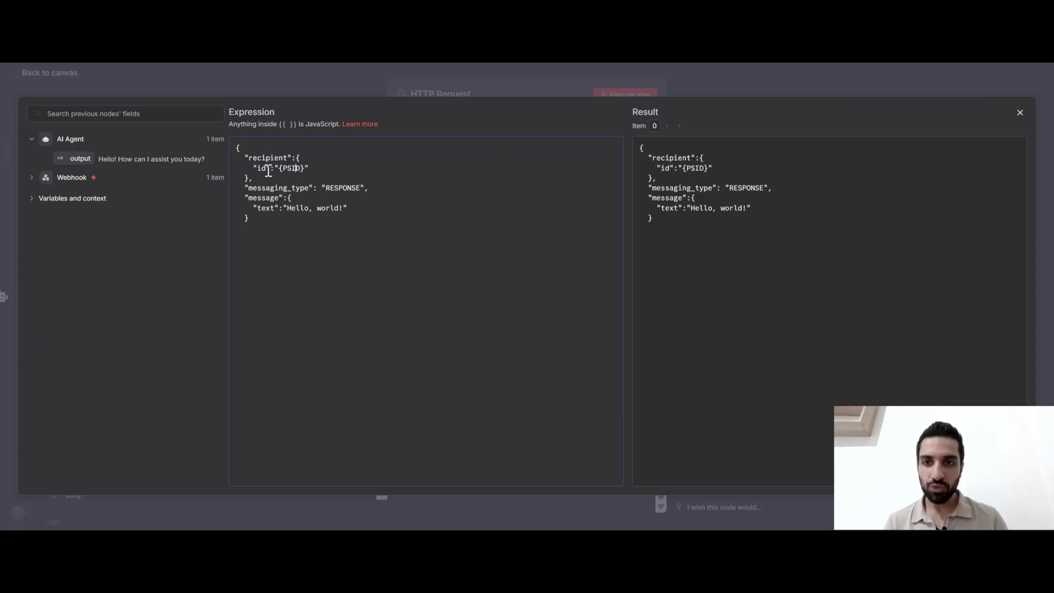
{"action": "left_click_drag", "start_coordinate": [346, 208], "coordinate": [284, 210]}
{"action": "left_click", "coordinate": [302, 169]}
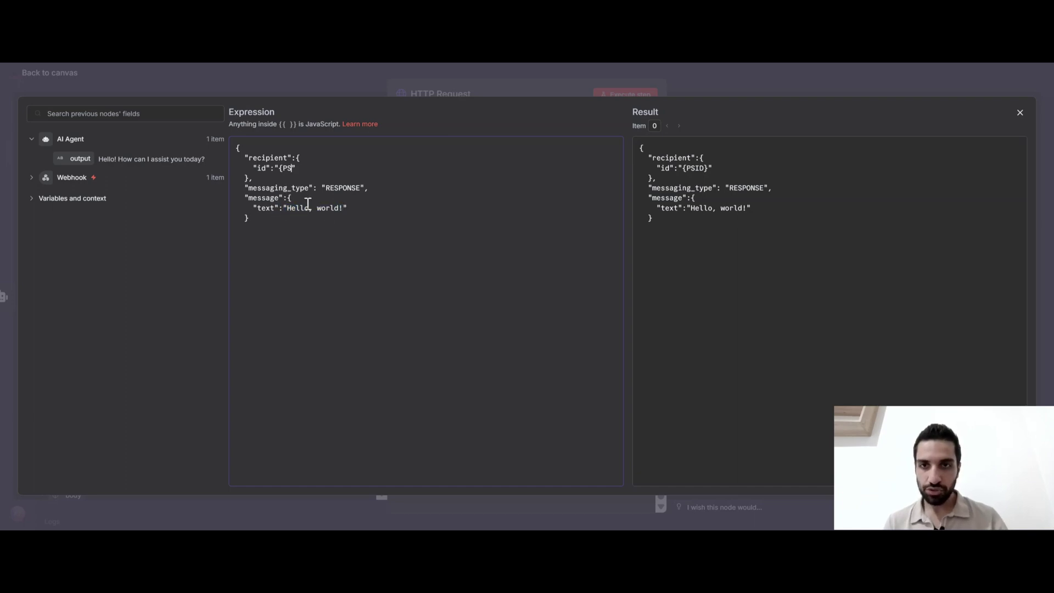
{"action": "key", "text": "BackSpace"}
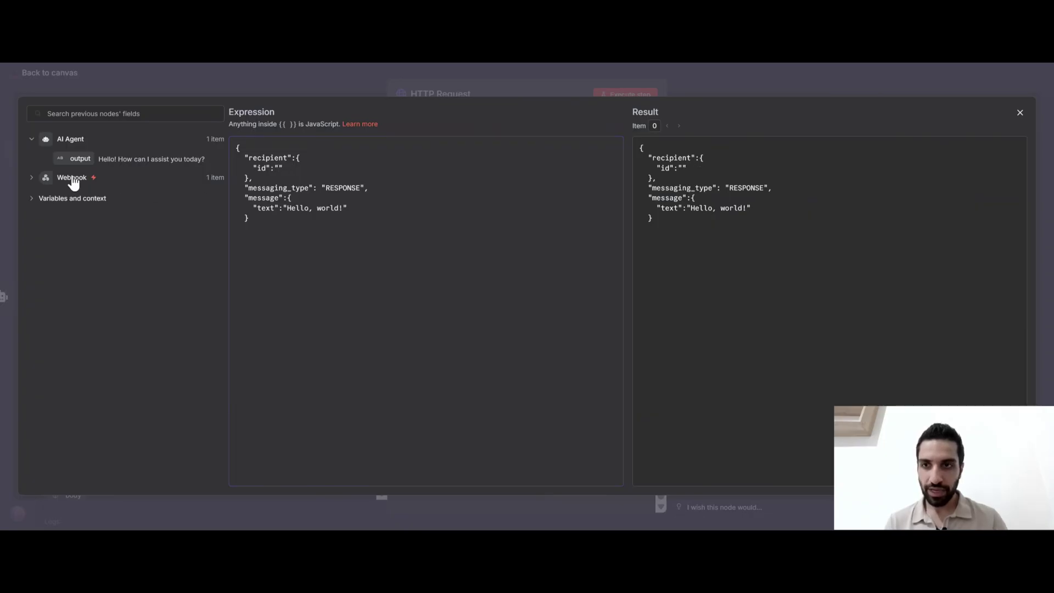
{"action": "left_click", "coordinate": [72, 177]}
{"action": "scroll", "coordinate": [161, 348], "scroll_direction": "down", "scroll_amount": 10}
{"action": "left_click_drag", "start_coordinate": [225, 316], "coordinate": [289, 272]}
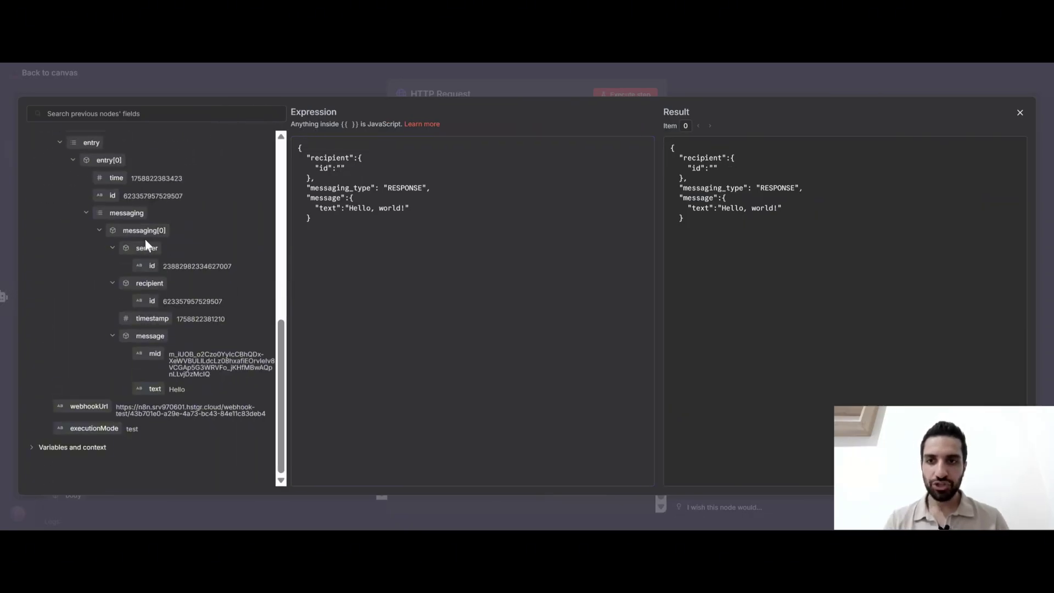
{"action": "left_click_drag", "start_coordinate": [151, 266], "coordinate": [338, 174]}
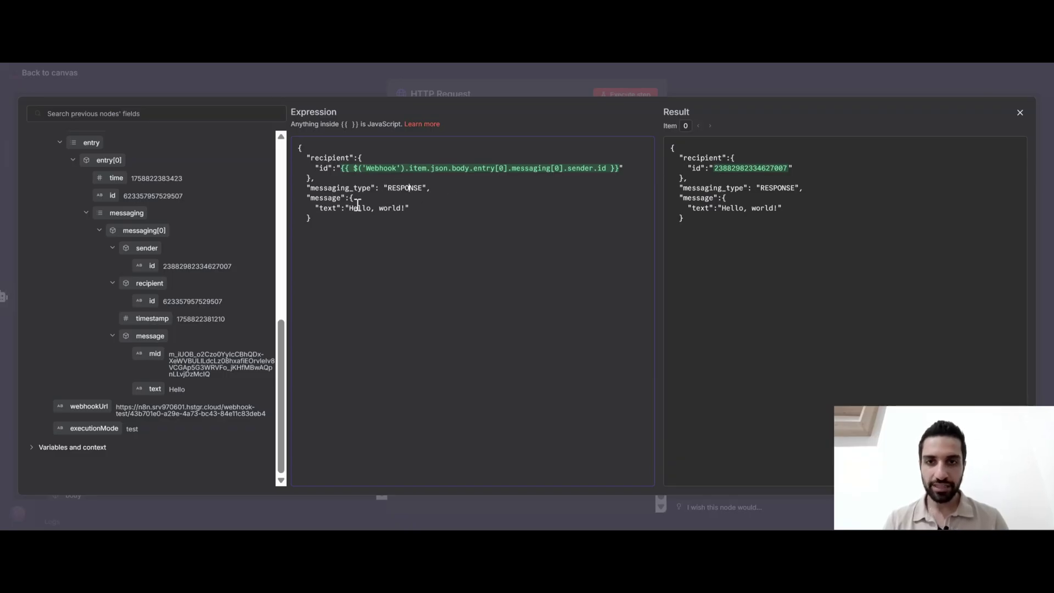
Replace the 'Hello, world!' message text with the AI Agent's output
{"action": "left_click", "coordinate": [409, 208]}
{"action": "key", "text": "BackSpace"}
{"action": "key", "text": "BackSpace"}
{"action": "key", "text": "BackSpace"}
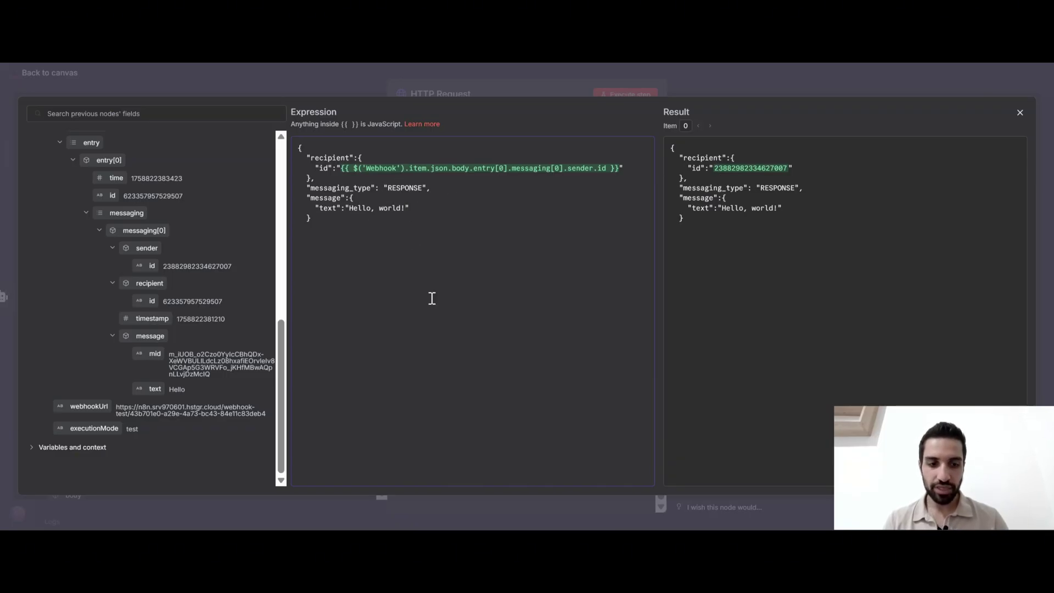
{"action": "key", "text": "BackSpace"}
{"action": "key", "text": "BackSpace"}
{"action": "key", "text": "BackSpace"}
{"action": "key", "text": "BackSpace"}
{"action": "key", "text": "BackSpace"}
{"action": "key", "text": "BackSpace"}
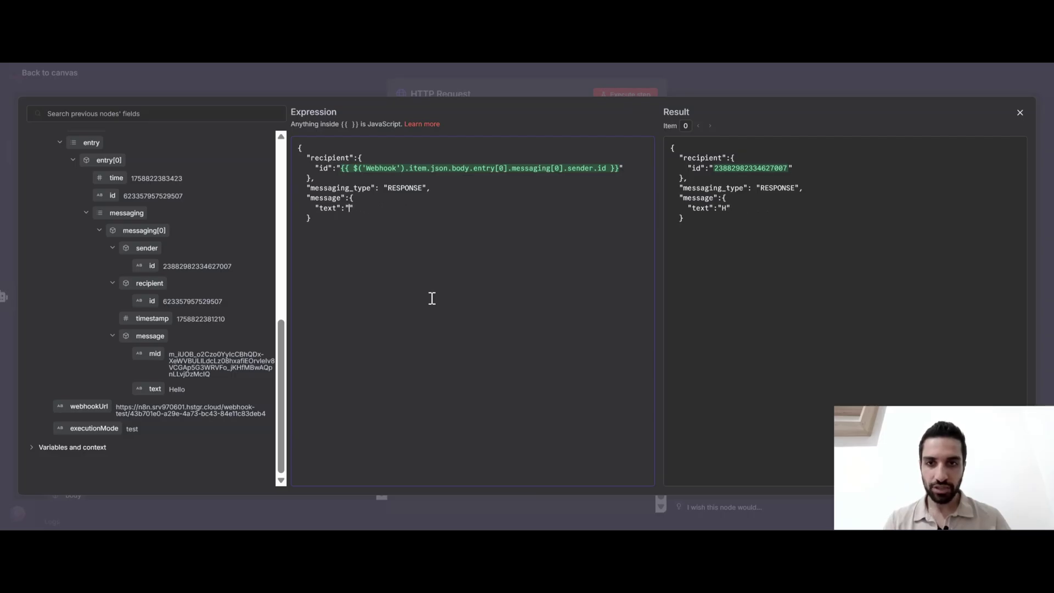
{"action": "scroll", "coordinate": [210, 236], "scroll_direction": "up", "scroll_amount": 10}
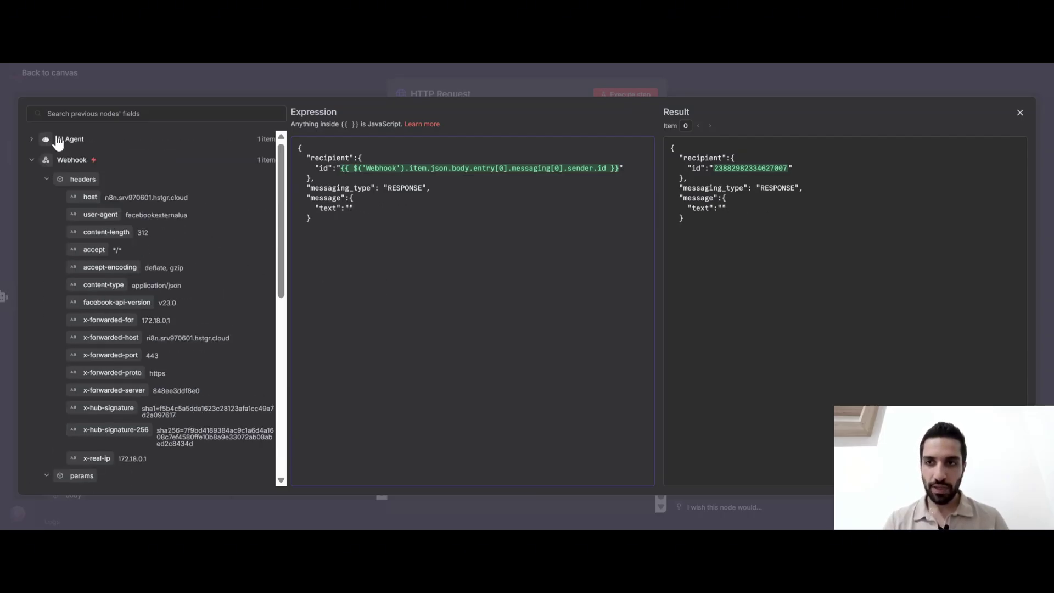
{"action": "left_click", "coordinate": [55, 139]}
{"action": "left_click_drag", "start_coordinate": [80, 158], "coordinate": [349, 209]}
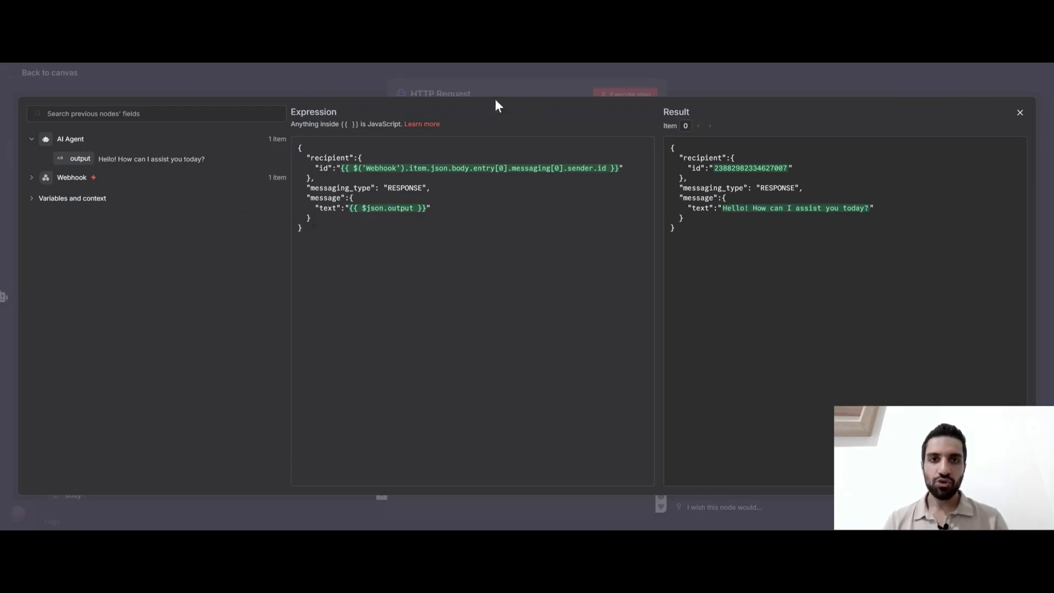
{"action": "left_click", "coordinate": [515, 80]}
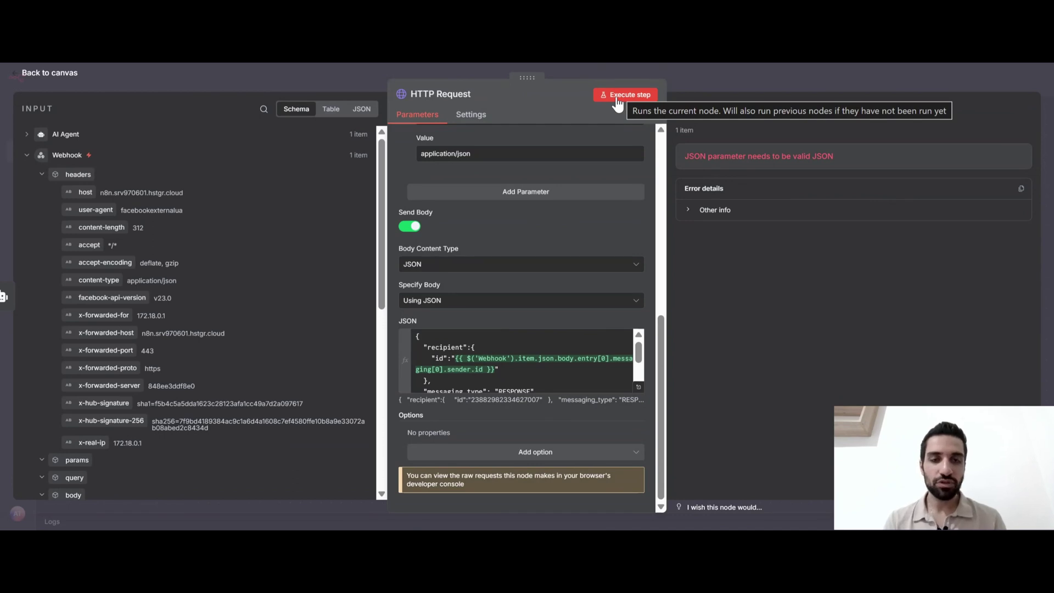
Execute the HTTP Request step and switch the workflow from Inactive to Active
{"action": "left_click", "coordinate": [617, 99]}
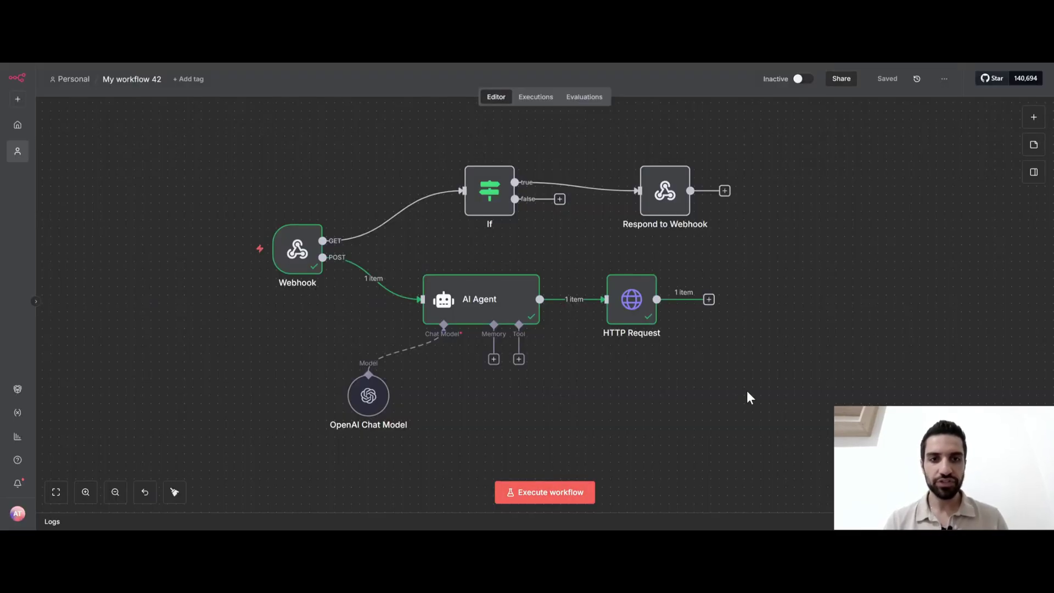
{"action": "left_click", "coordinate": [799, 82]}
{"action": "left_click", "coordinate": [636, 322]}
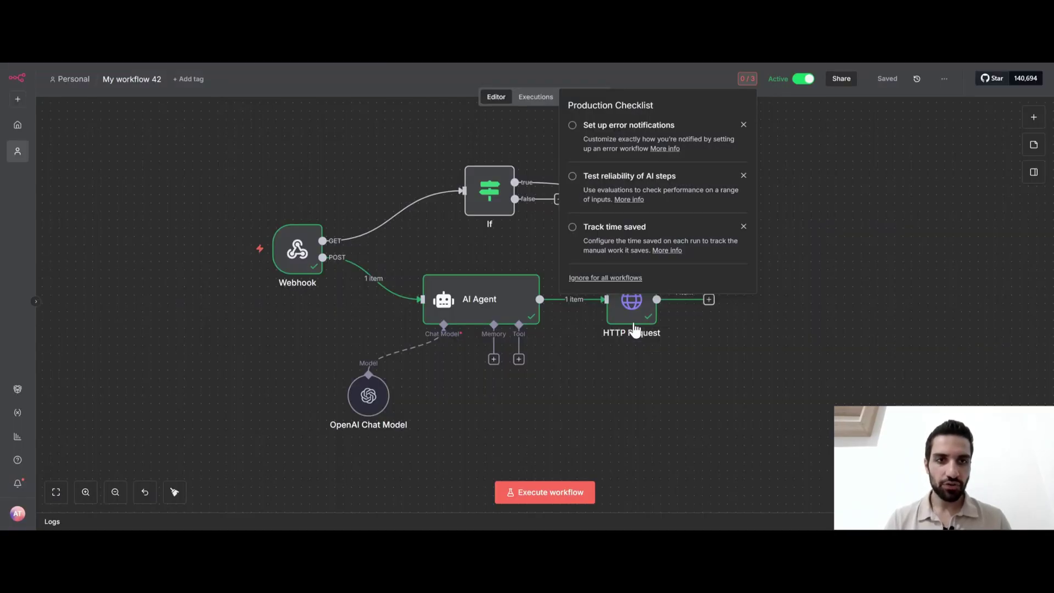
{"action": "left_click", "coordinate": [798, 255]}
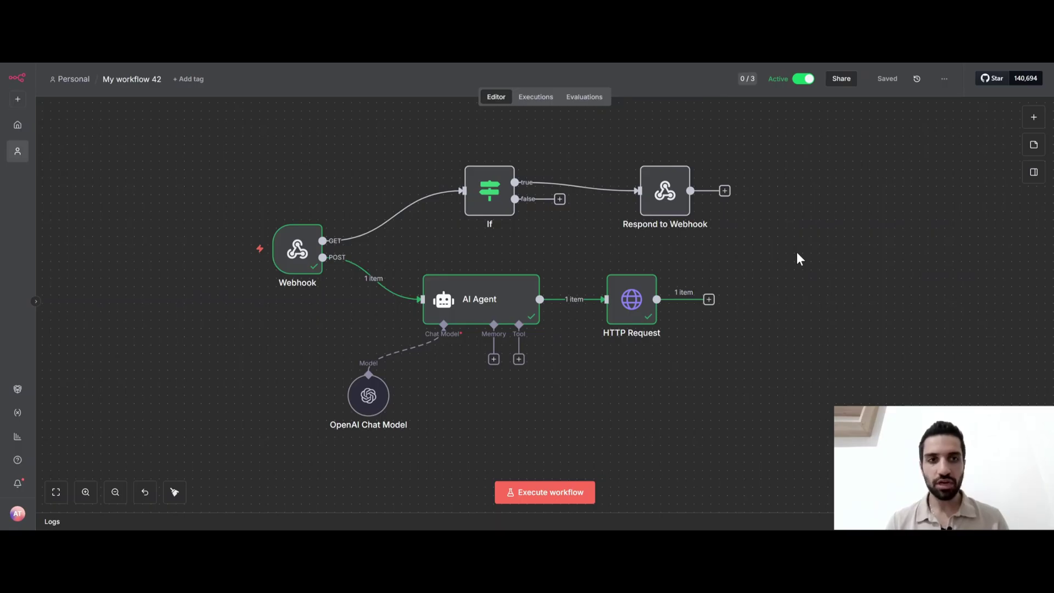
Compare the Webhook node's Production URL and Test URL
{"action": "mouse_move", "coordinate": [302, 272]}
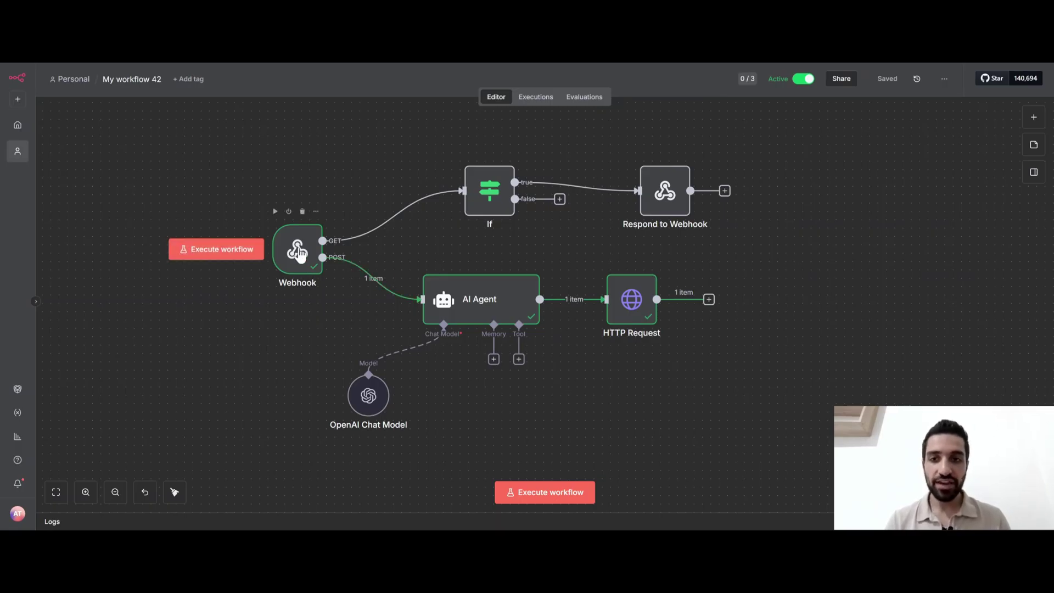
{"action": "left_click", "coordinate": [297, 251]}
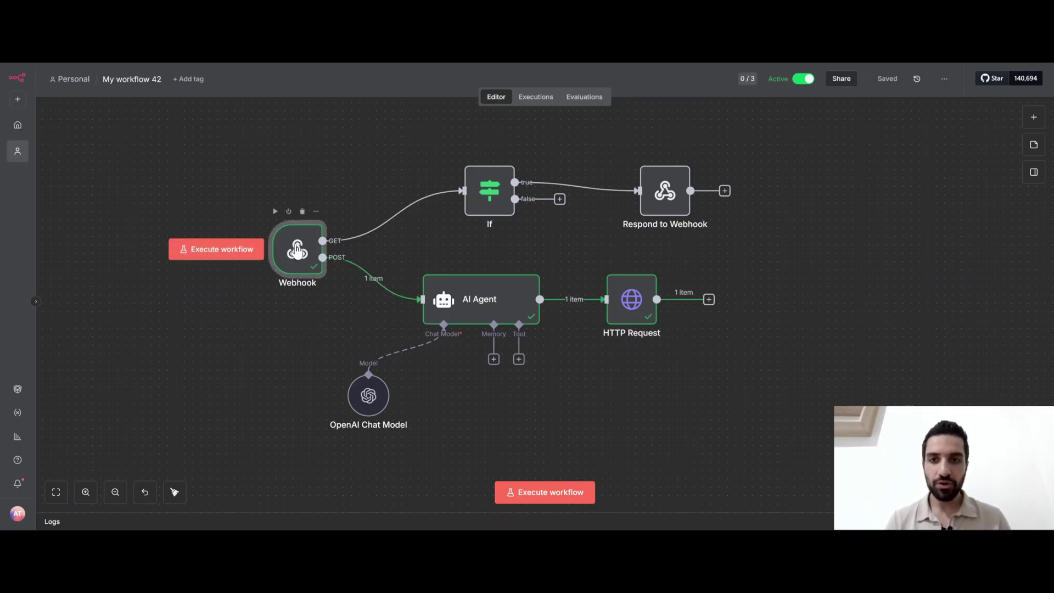
{"action": "double_click", "coordinate": [297, 251]}
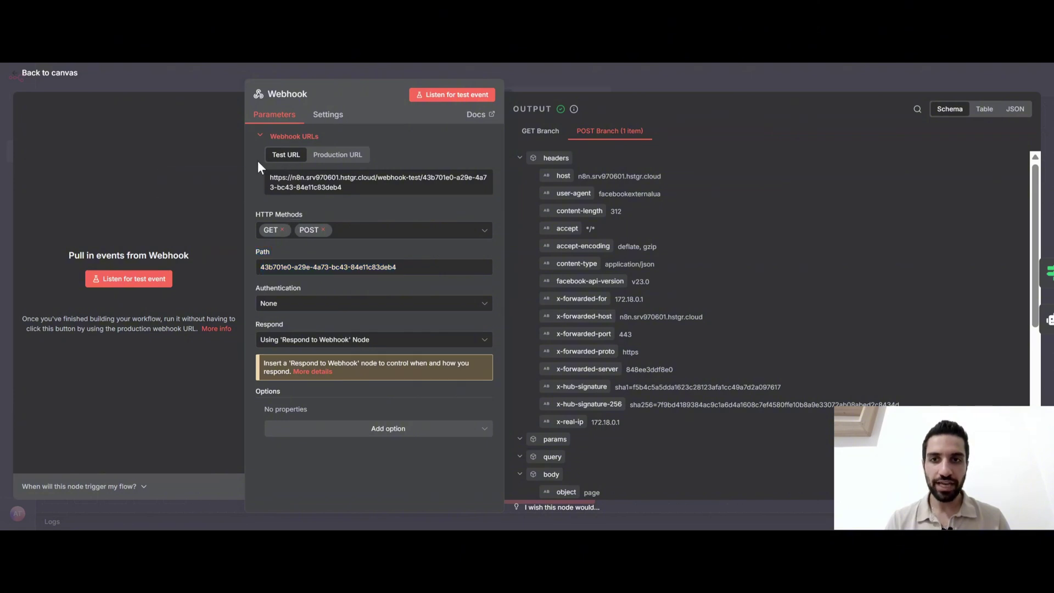
{"action": "left_click", "coordinate": [336, 160]}
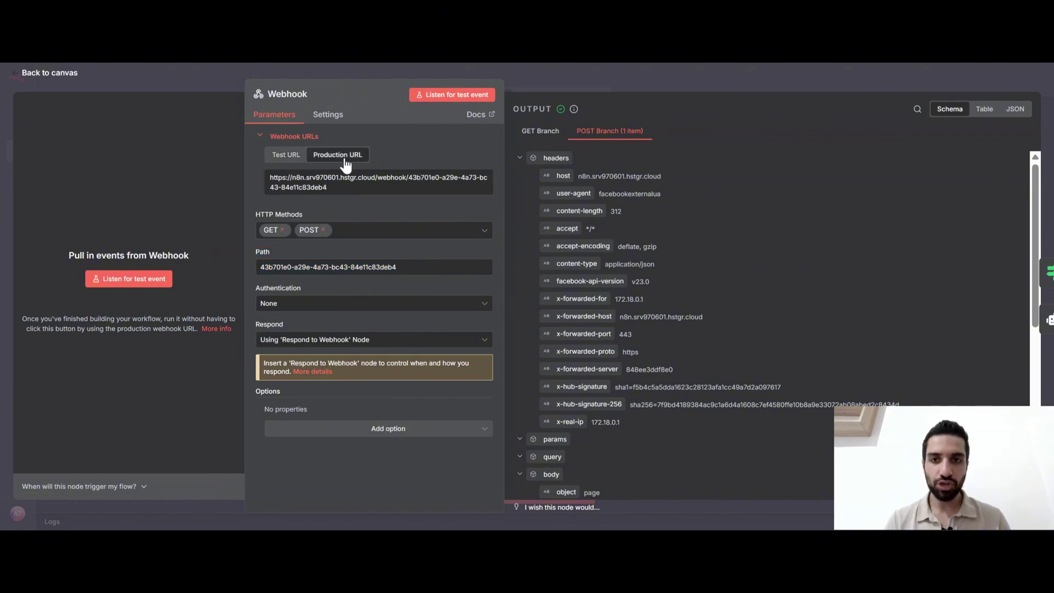
{"action": "left_click", "coordinate": [293, 159]}
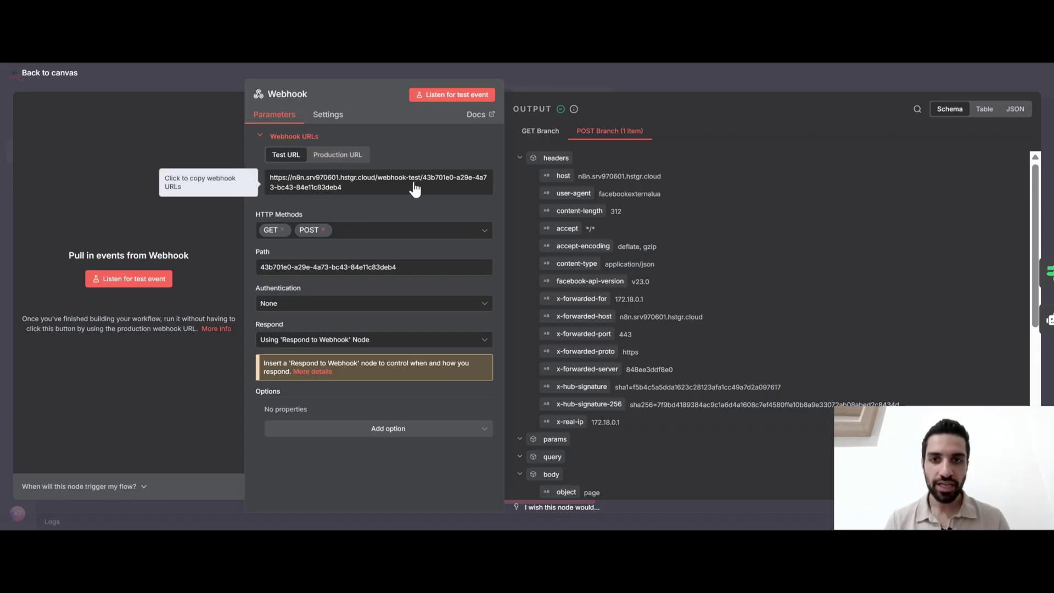
{"action": "left_click", "coordinate": [547, 87]}
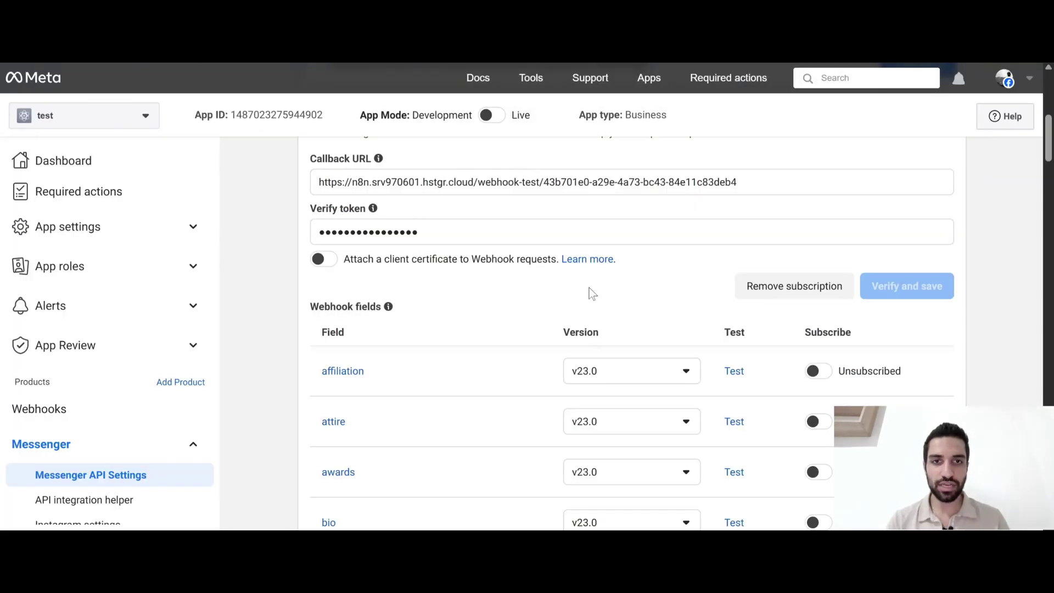
Remove '-test' from the Callback URL, re-enter the verify token, and verify and save
{"action": "scroll", "coordinate": [592, 294], "scroll_direction": "up", "scroll_amount": 1}
{"action": "left_click", "coordinate": [537, 252]}
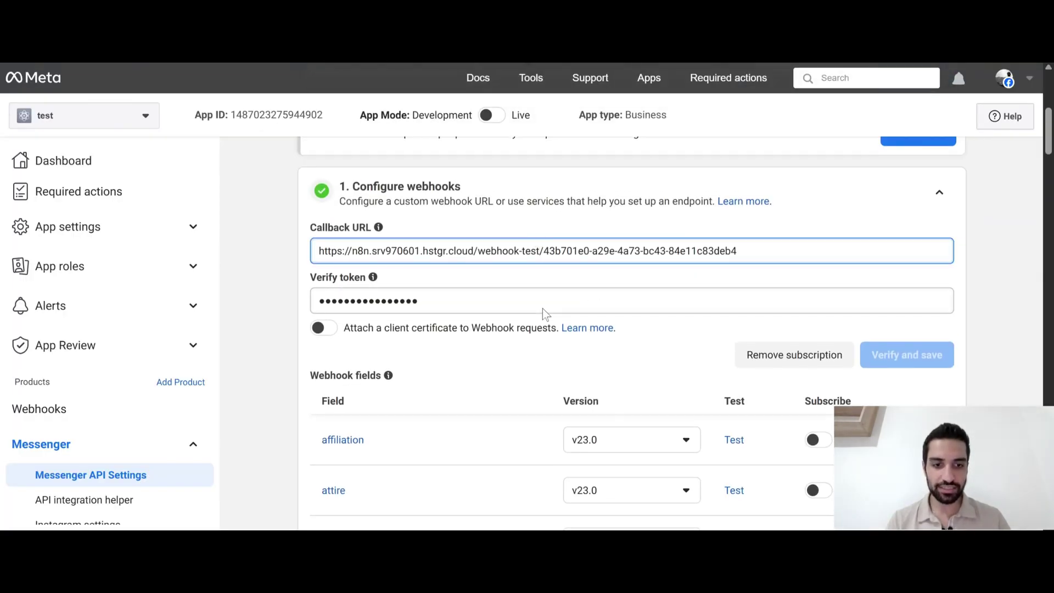
{"action": "key", "text": "BackSpace"}
{"action": "key", "text": "BackSpace"}
{"action": "key", "text": "BackSpace"}
{"action": "key", "text": "BackSpace"}
{"action": "key", "text": "BackSpace"}
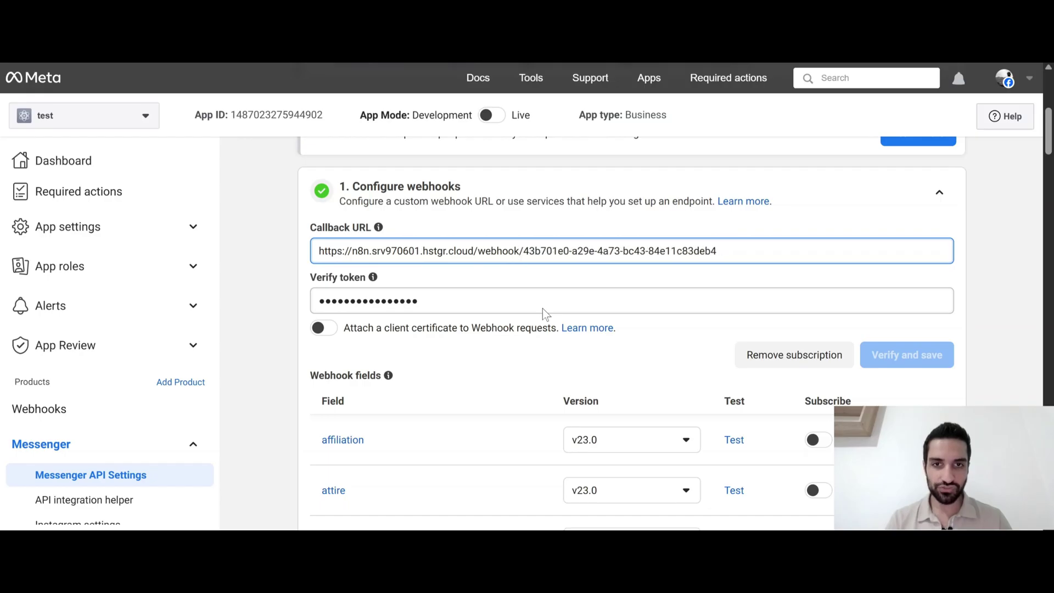
{"action": "left_click", "coordinate": [536, 305]}
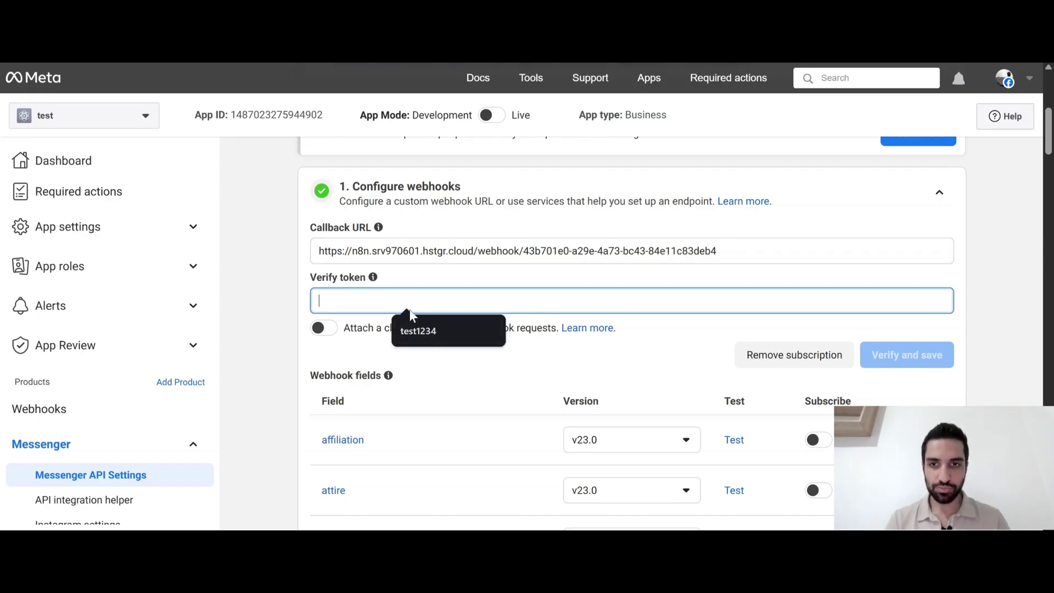
{"action": "type", "text": "test"}
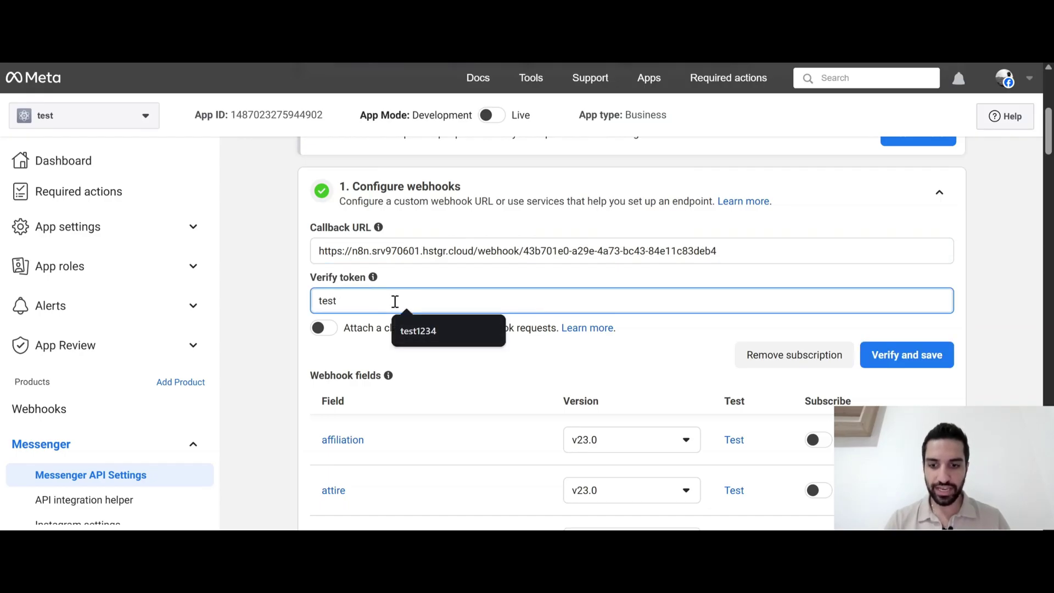
{"action": "type", "text": "1234"}
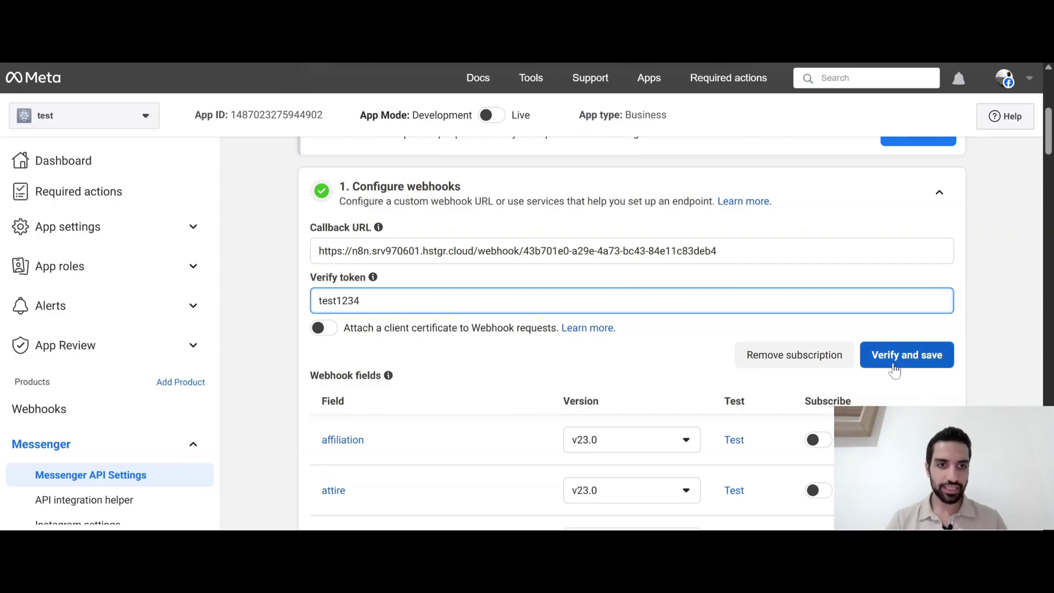
{"action": "left_click", "coordinate": [890, 356]}
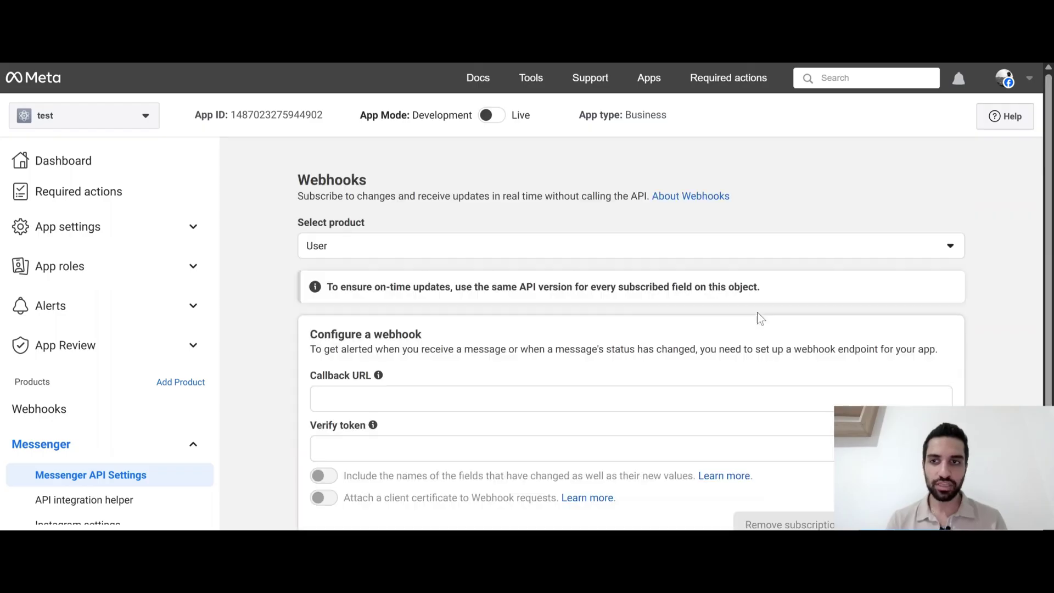
Switch the webhook product to Page and confirm the messages field is still subscribed
{"action": "left_click", "coordinate": [385, 248]}
{"action": "left_click", "coordinate": [324, 309]}
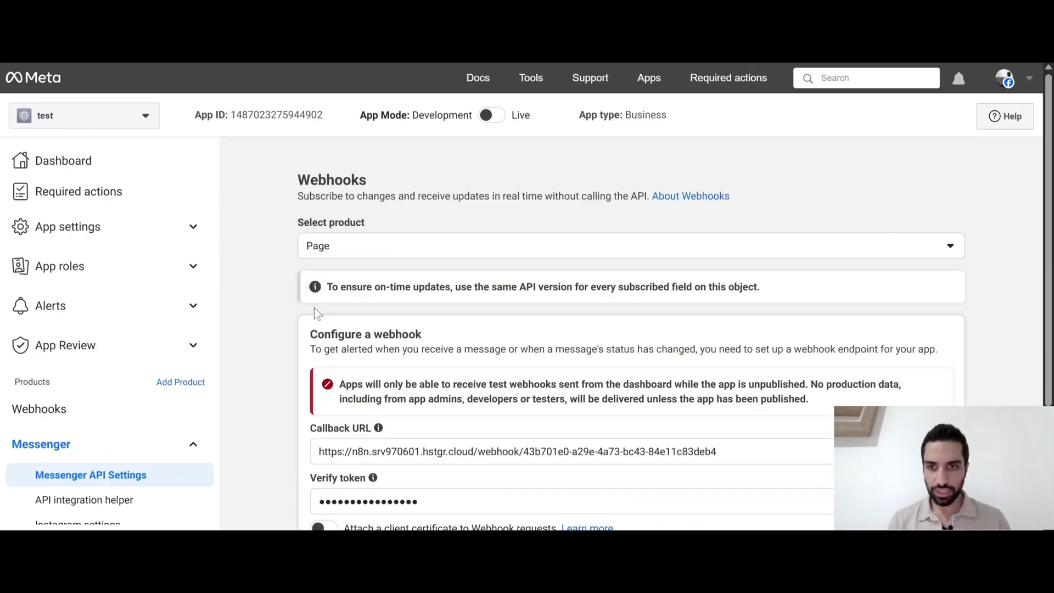
{"action": "scroll", "coordinate": [280, 336], "scroll_direction": "down", "scroll_amount": 5}
{"action": "scroll", "coordinate": [403, 285], "scroll_direction": "down", "scroll_amount": 10}
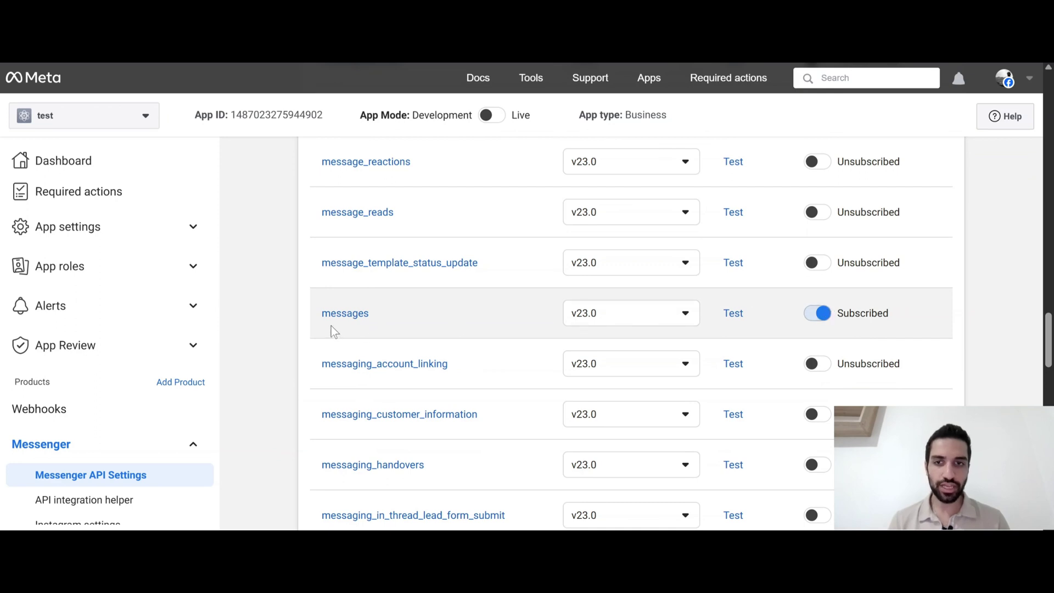
{"action": "scroll", "coordinate": [383, 329], "scroll_direction": "down", "scroll_amount": 15}
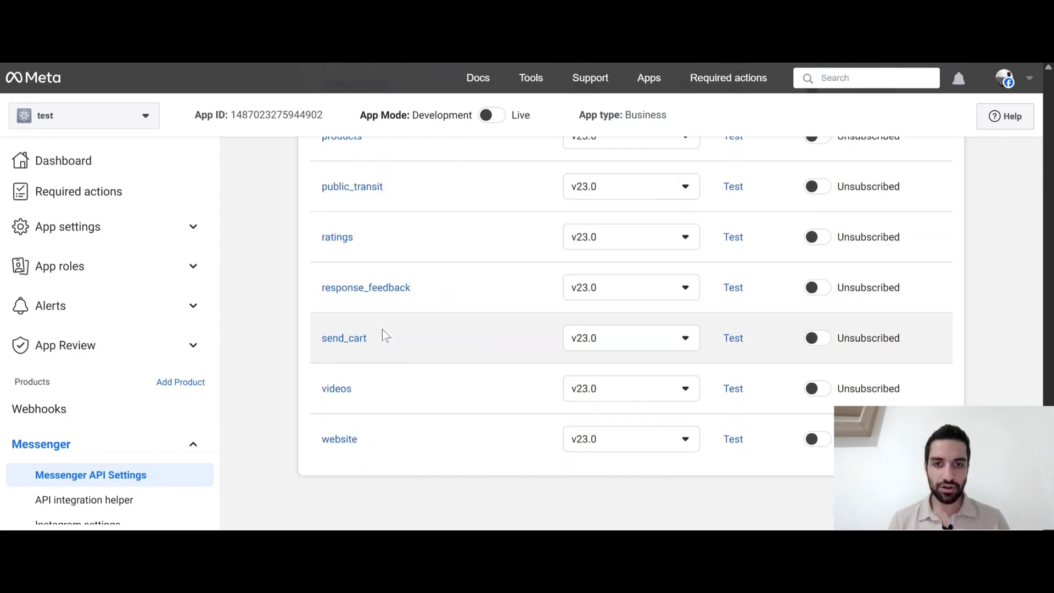
{"action": "scroll", "coordinate": [382, 328], "scroll_direction": "up", "scroll_amount": 5}
{"action": "scroll", "coordinate": [382, 328], "scroll_direction": "up", "scroll_amount": 7}
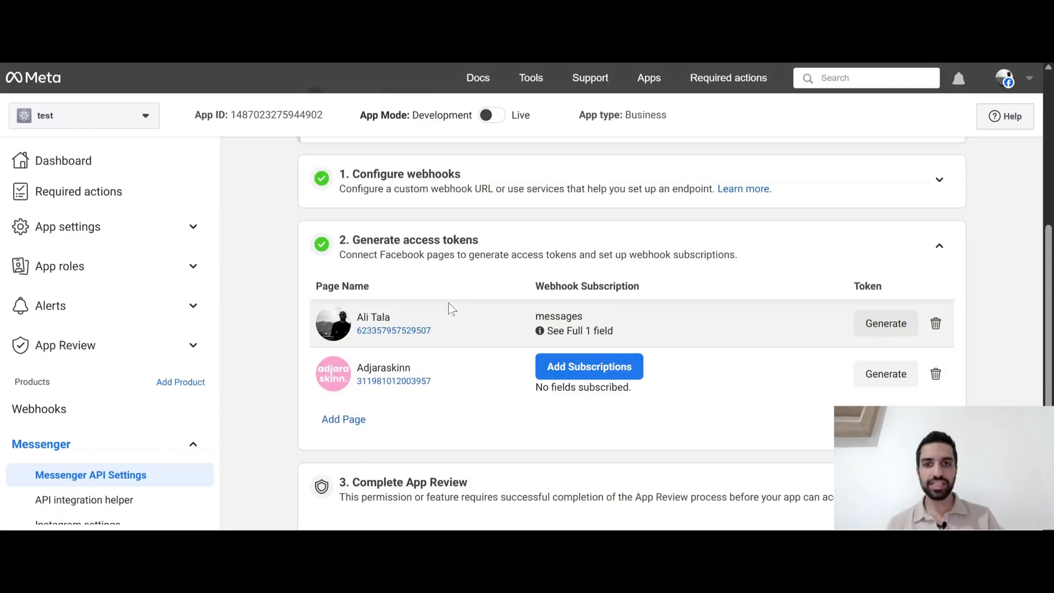
Try switching the app to Live mode and dismiss the invalid privacy policy error
{"action": "mouse_move", "coordinate": [370, 116]}
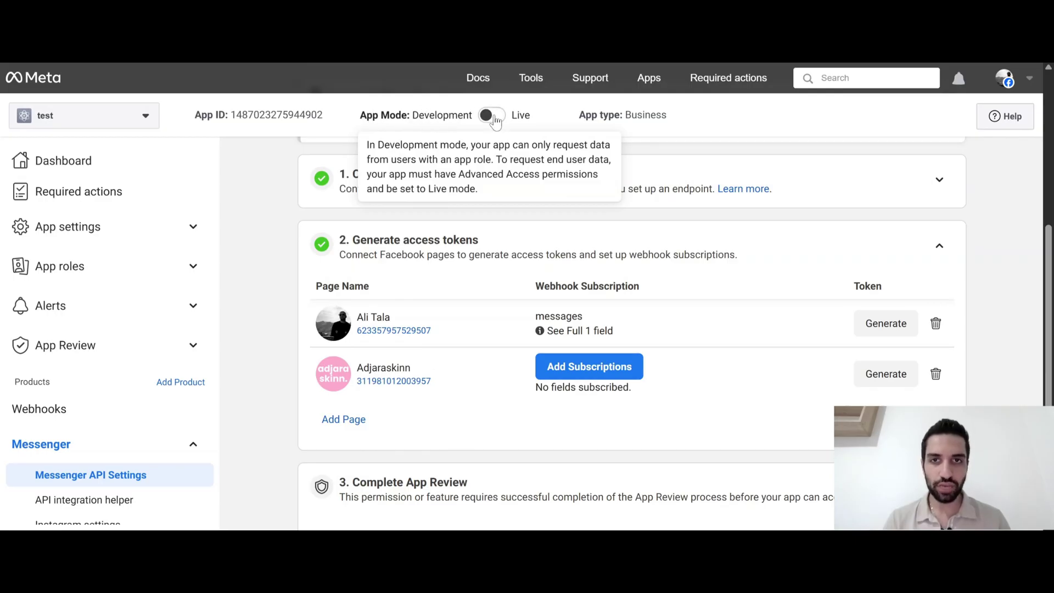
{"action": "left_click", "coordinate": [492, 116]}
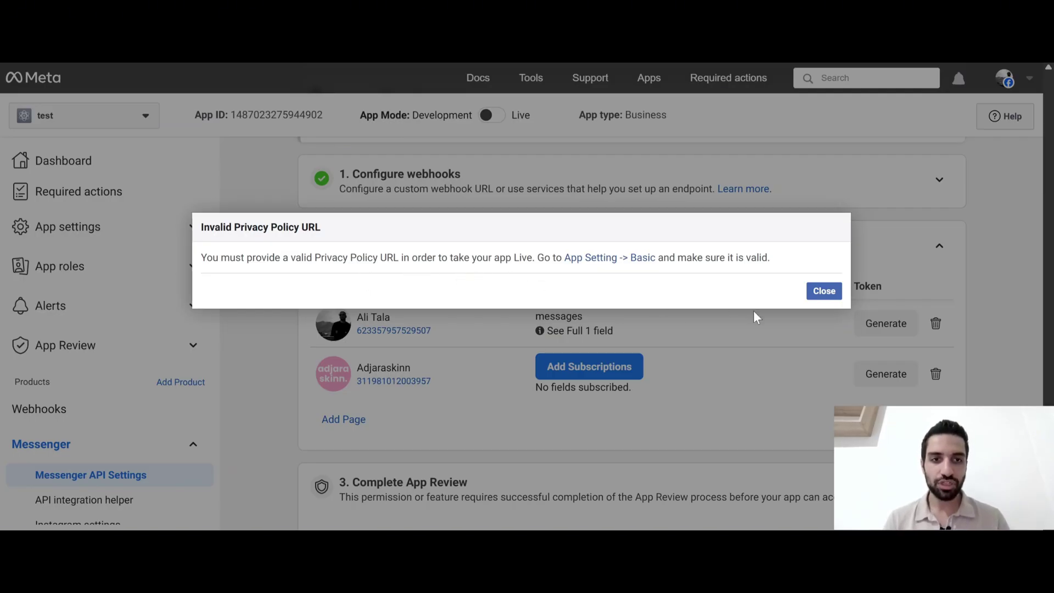
{"action": "left_click", "coordinate": [823, 291]}
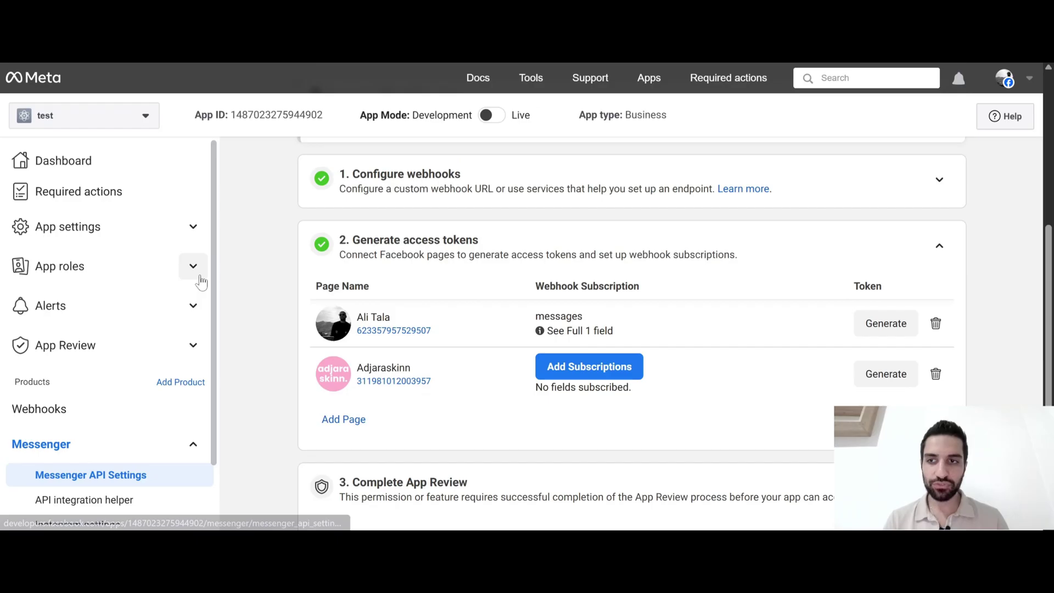
Enter the Google Docs privacy policy URL in Basic settings, save, and switch the app to Live
{"action": "left_click", "coordinate": [197, 233]}
{"action": "left_click", "coordinate": [41, 264]}
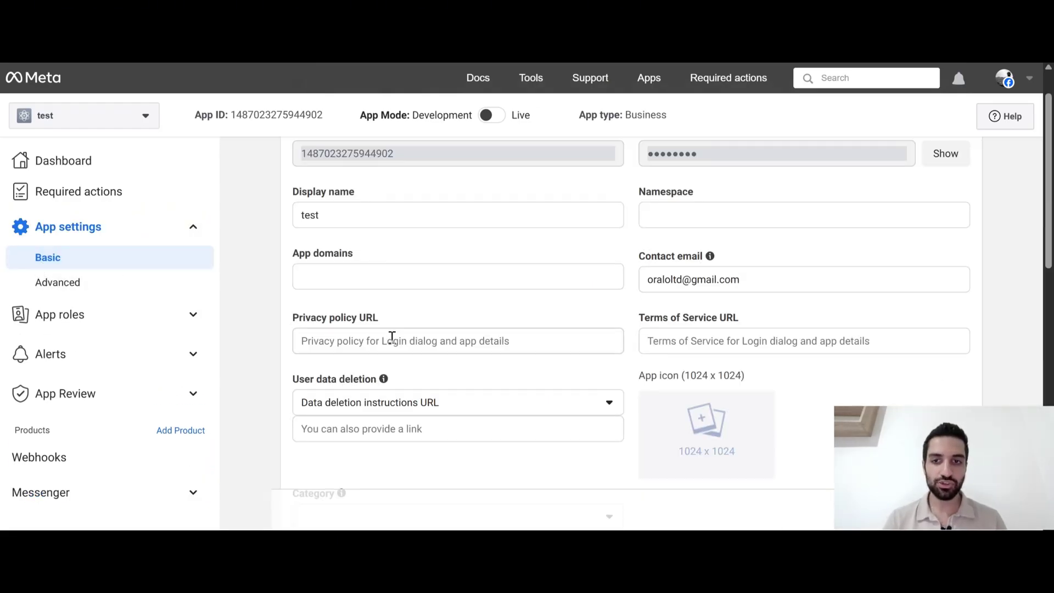
{"action": "left_click", "coordinate": [399, 343]}
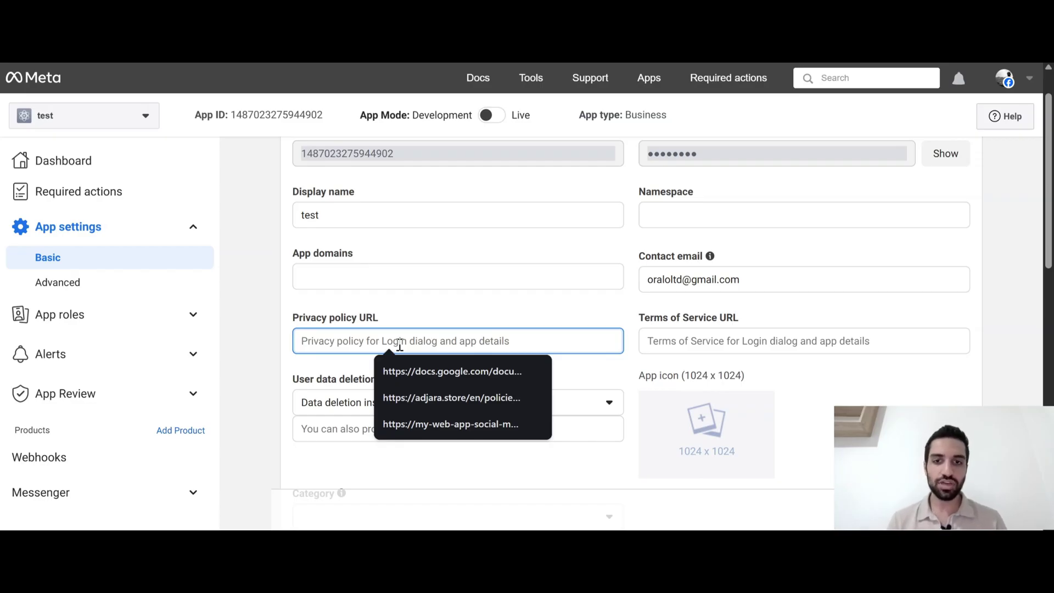
{"action": "left_click", "coordinate": [466, 371]}
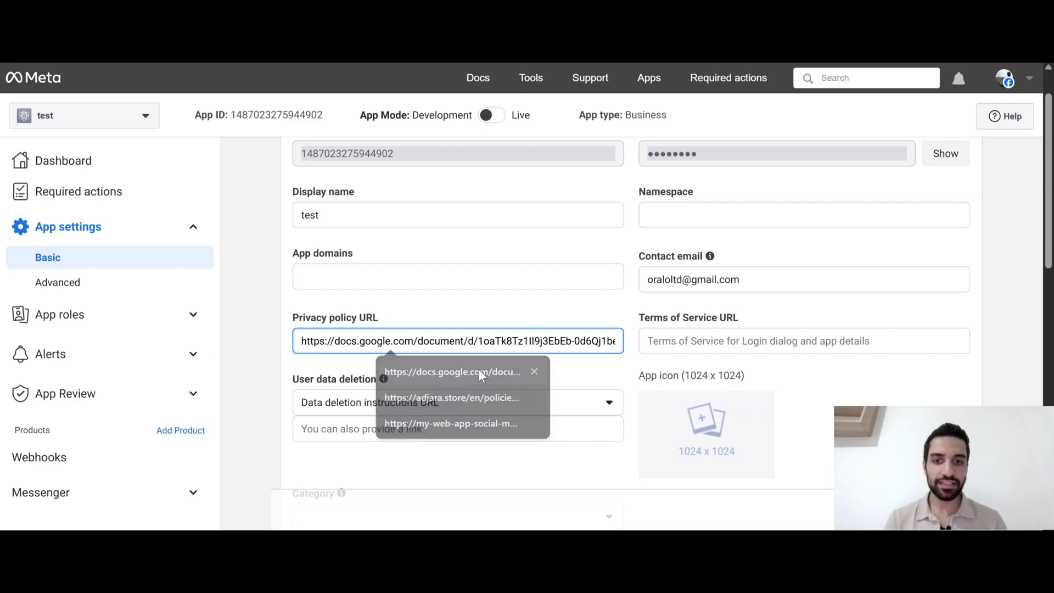
{"action": "scroll", "coordinate": [807, 384], "scroll_direction": "down", "scroll_amount": 2}
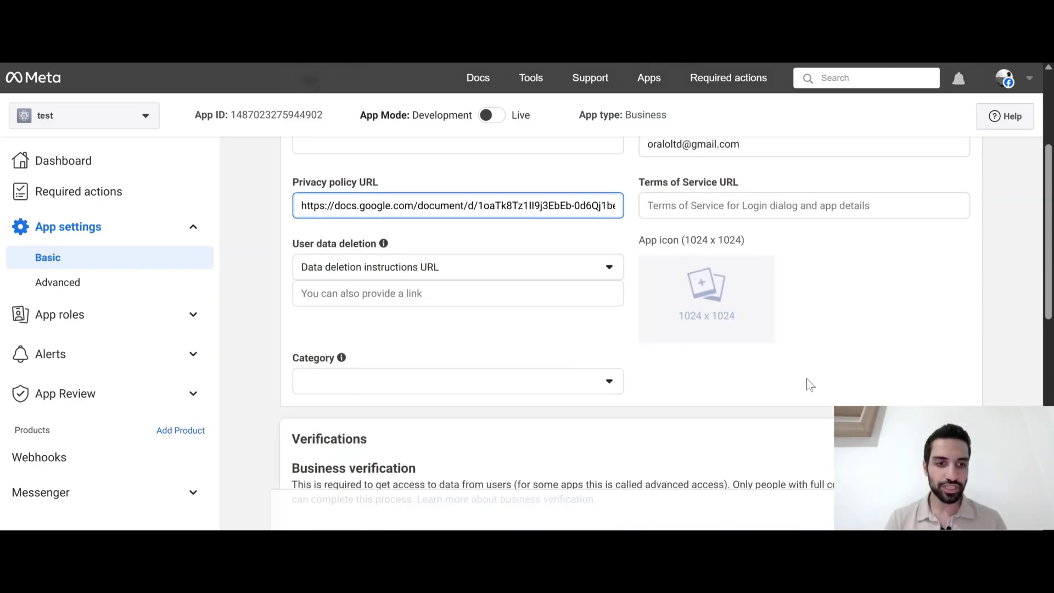
{"action": "left_click", "coordinate": [940, 511]}
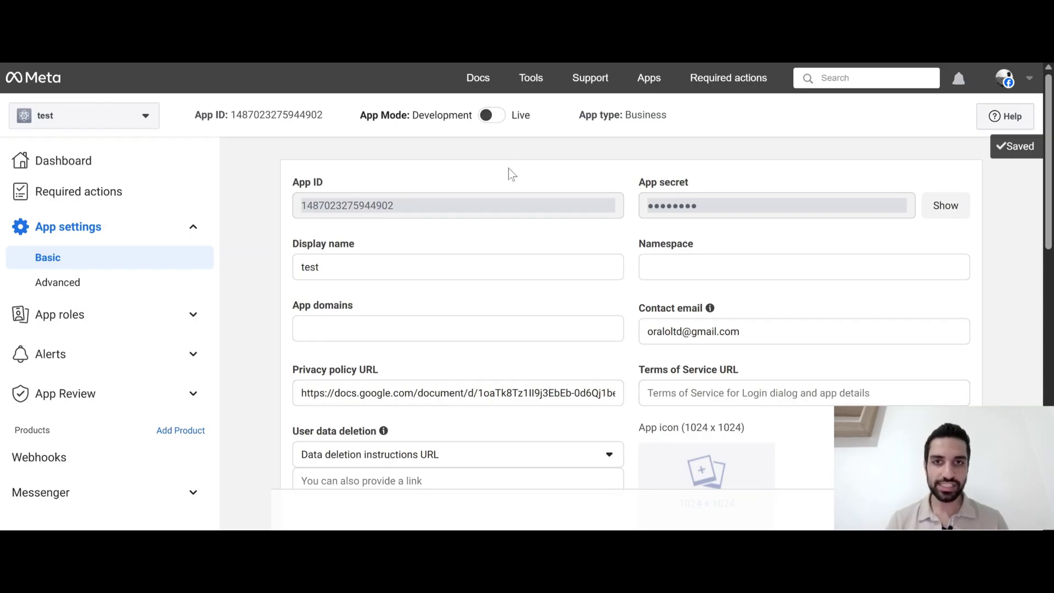
{"action": "left_click", "coordinate": [492, 116]}
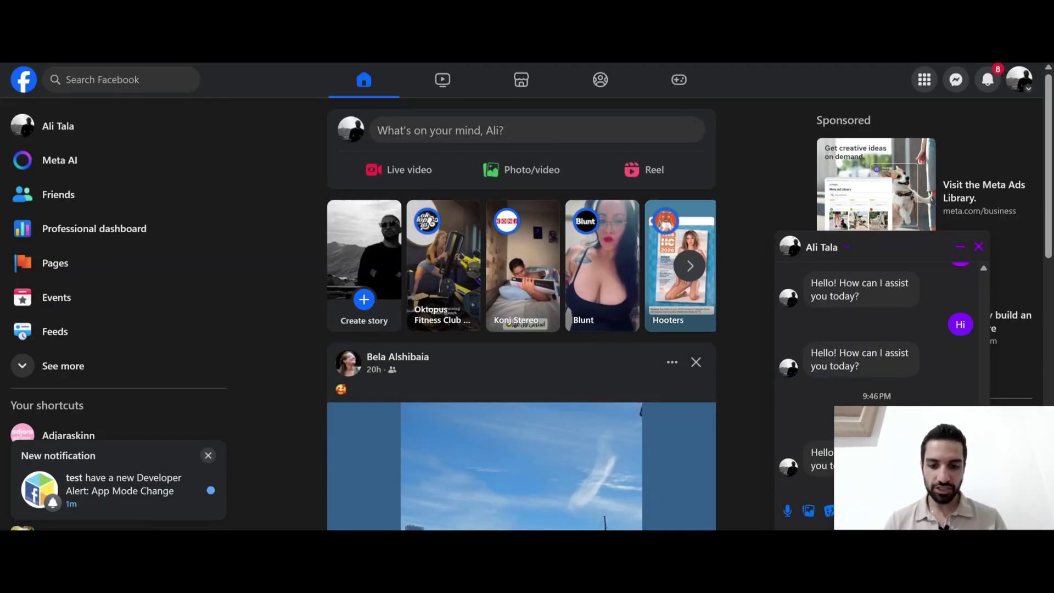
Send 'Hello' test messages to the page in Messenger
{"action": "type", "text": "Hello"}
{"action": "key", "text": "Return"}
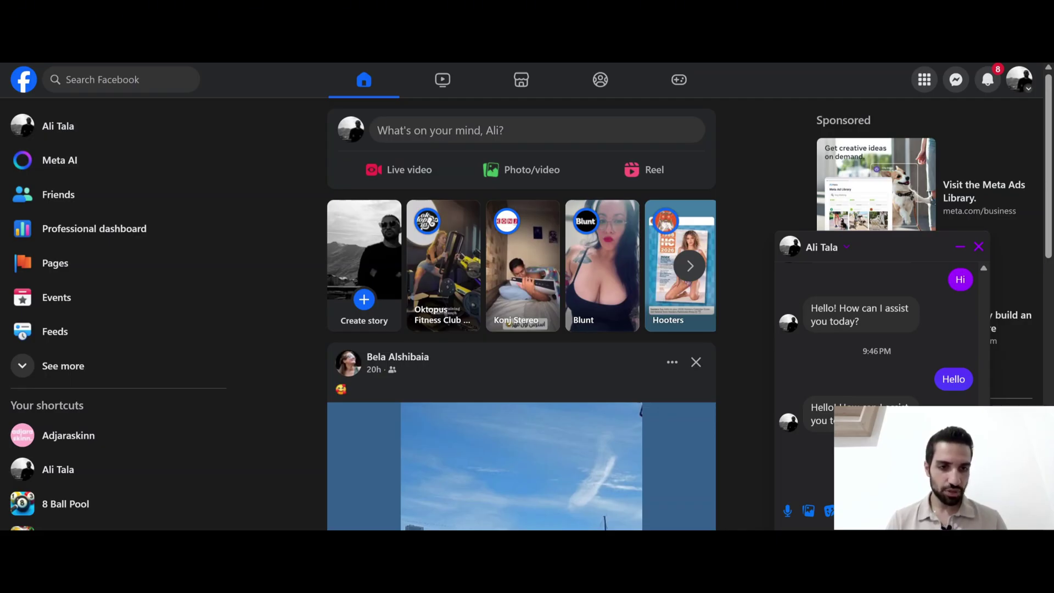
{"action": "key", "text": "Return"}
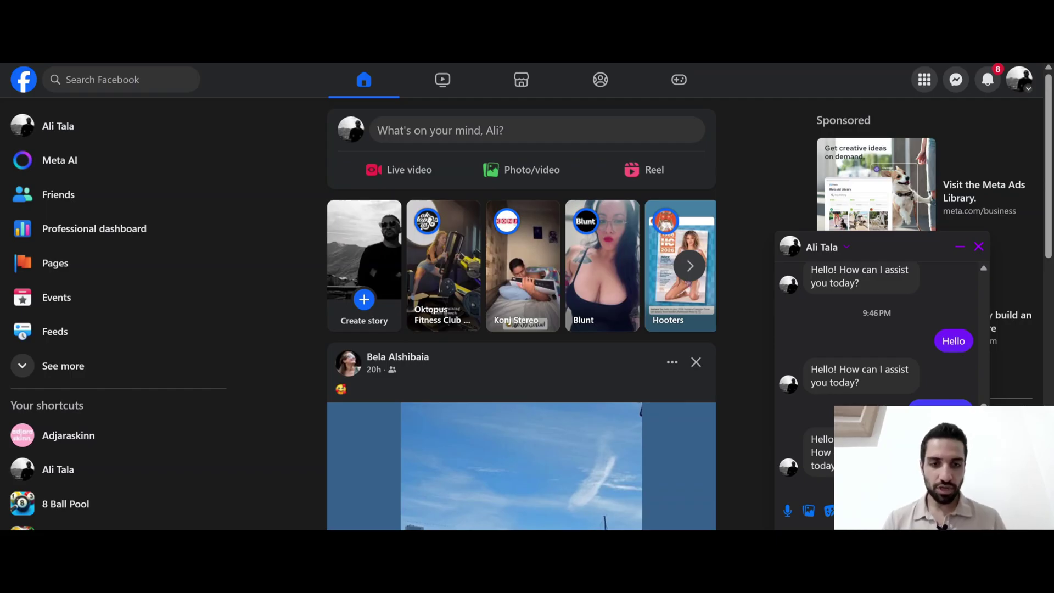
Tell the bot your name, then ask 'what is my name?'
{"action": "type", "text": "my n"}
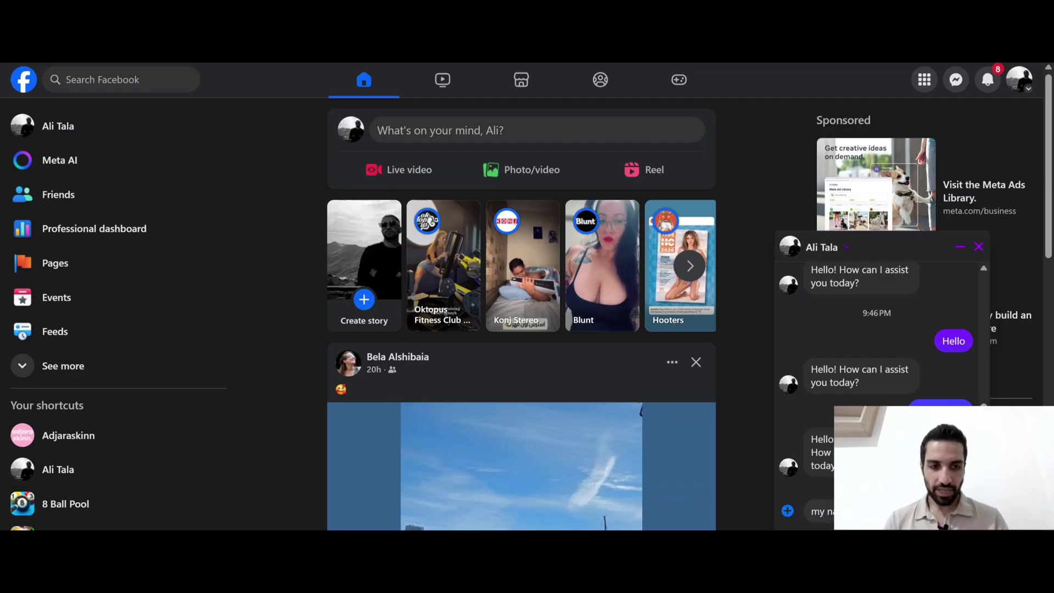
{"action": "key", "text": "Return"}
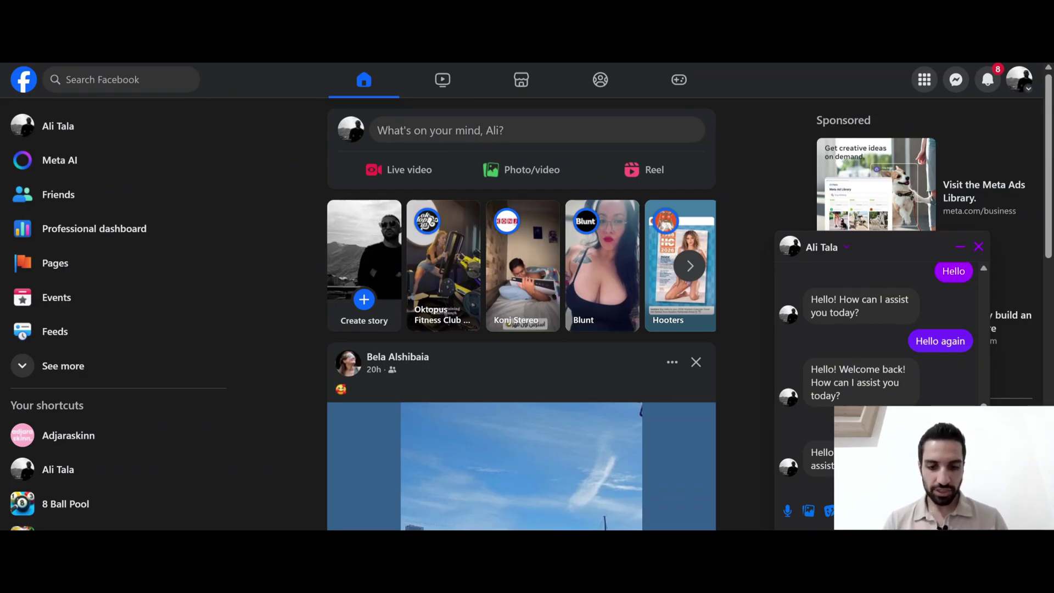
{"action": "type", "text": "what"}
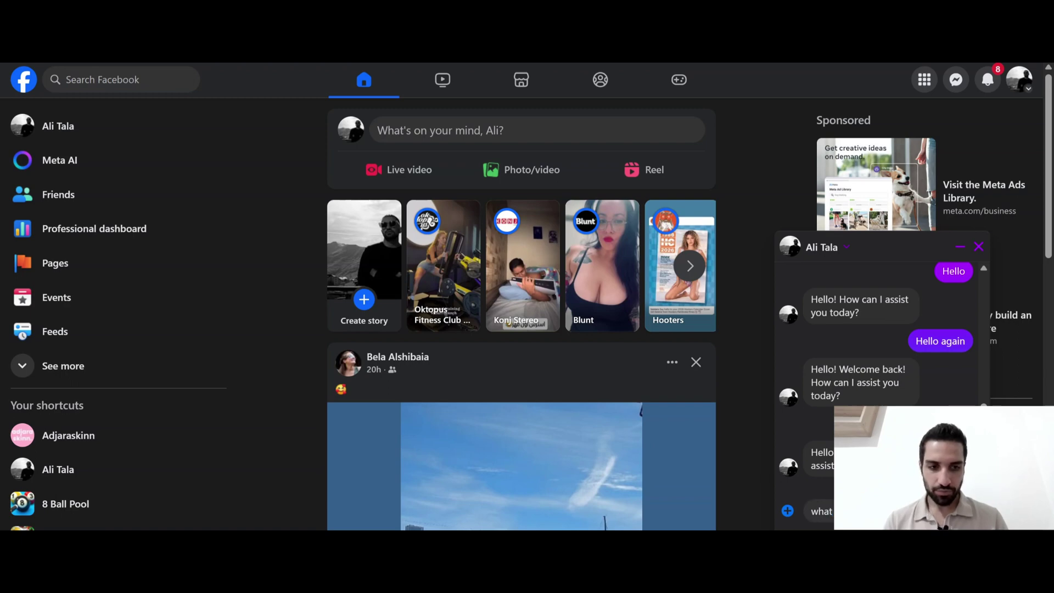
{"action": "key", "text": "Return"}
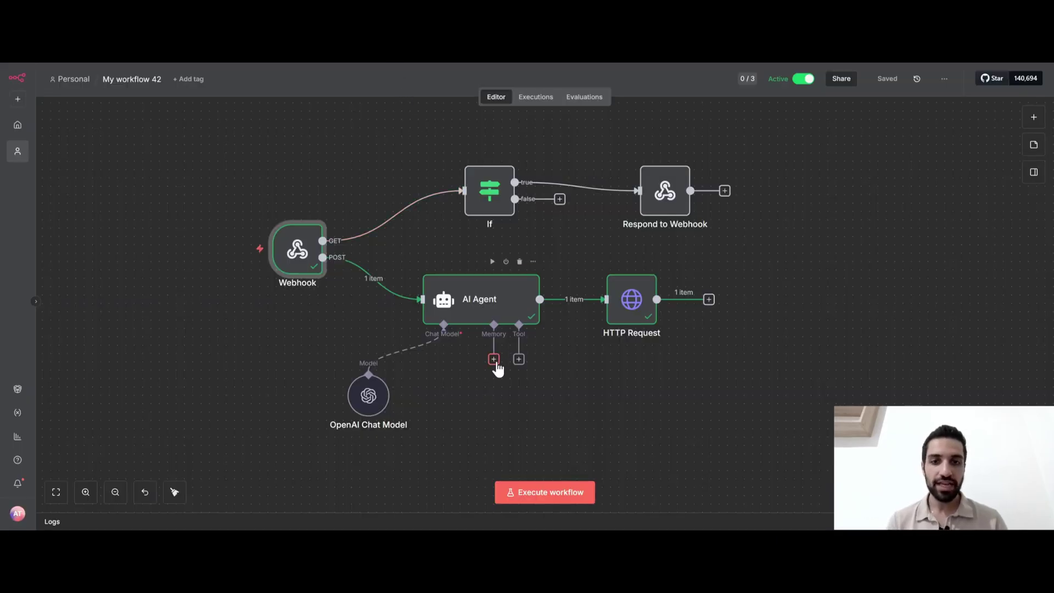
Attach a Simple Memory to the AI Agent with session key sender.id and context window length 10
{"action": "left_click", "coordinate": [494, 360]}
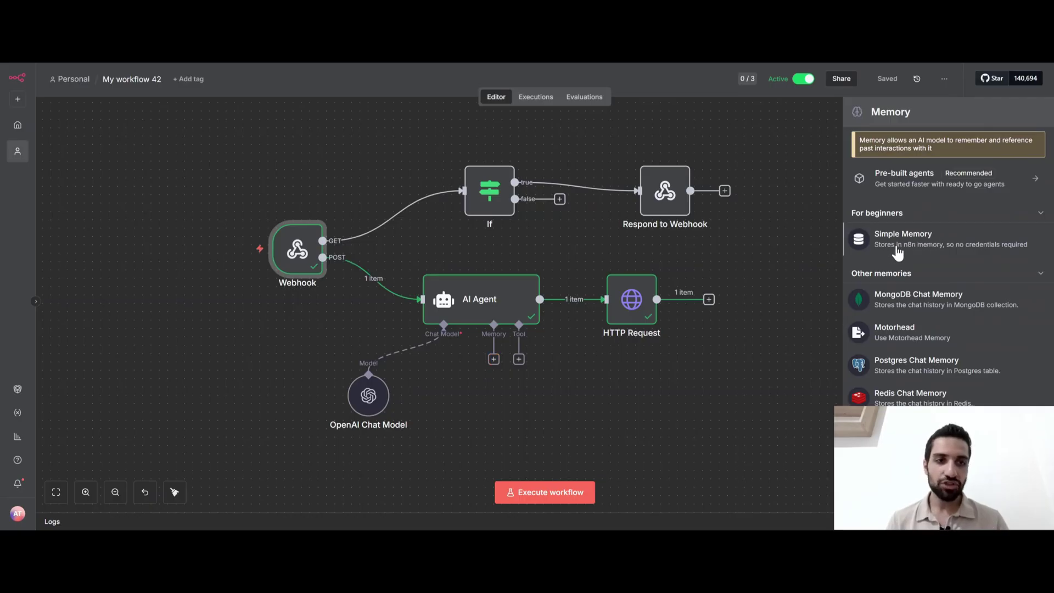
{"action": "left_click", "coordinate": [898, 253]}
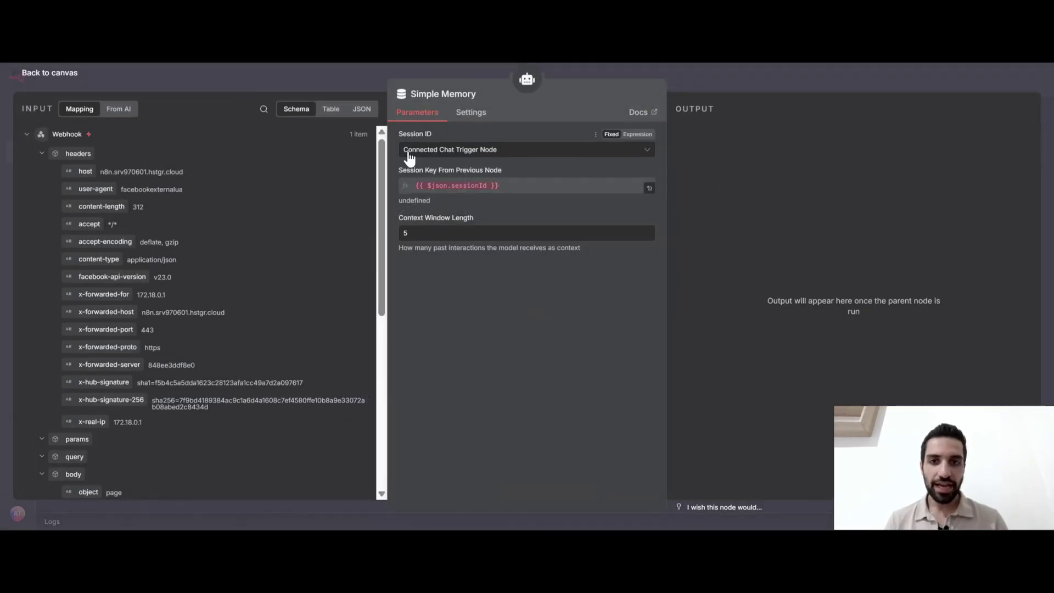
{"action": "left_click", "coordinate": [473, 156]}
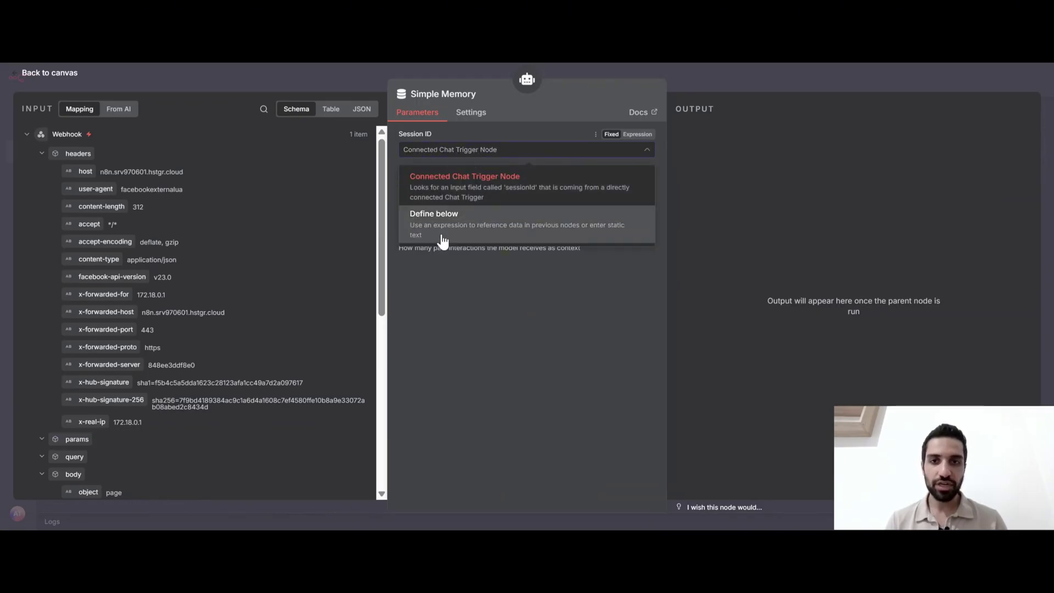
{"action": "left_click", "coordinate": [446, 235]}
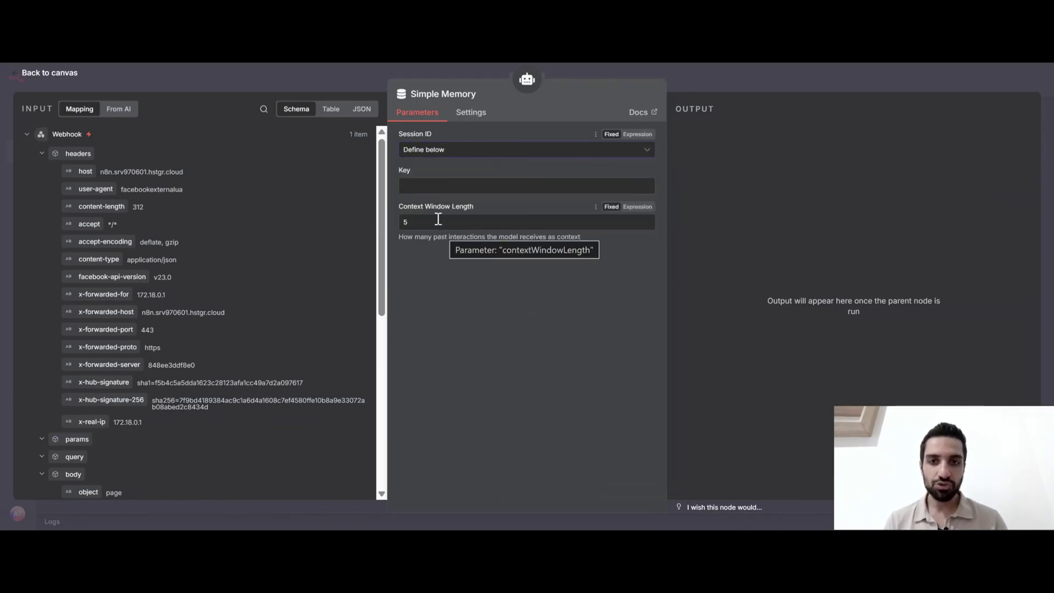
{"action": "left_click", "coordinate": [416, 185]}
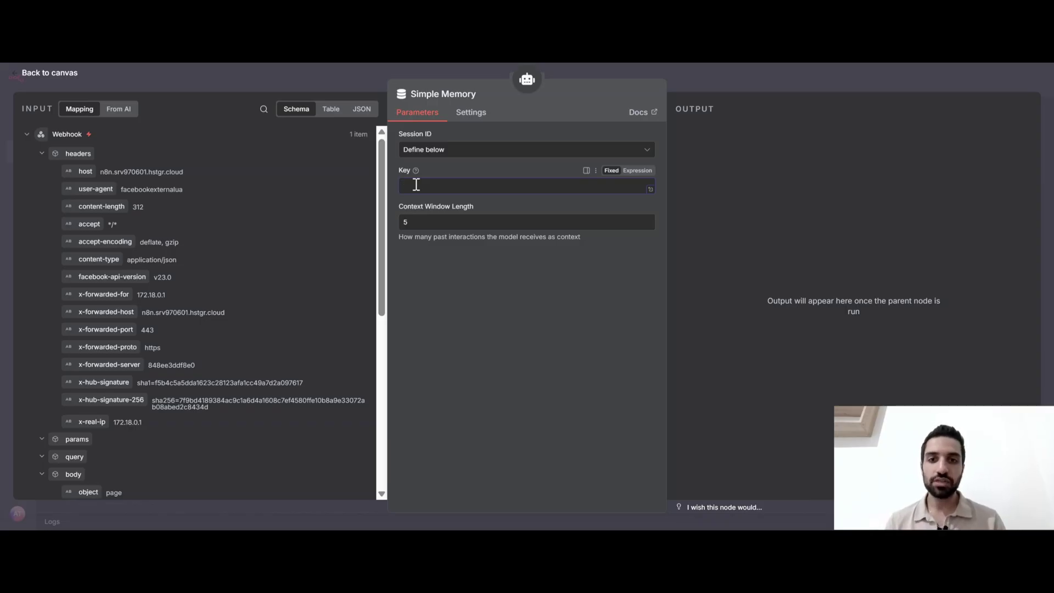
{"action": "scroll", "coordinate": [241, 258], "scroll_direction": "down", "scroll_amount": 1}
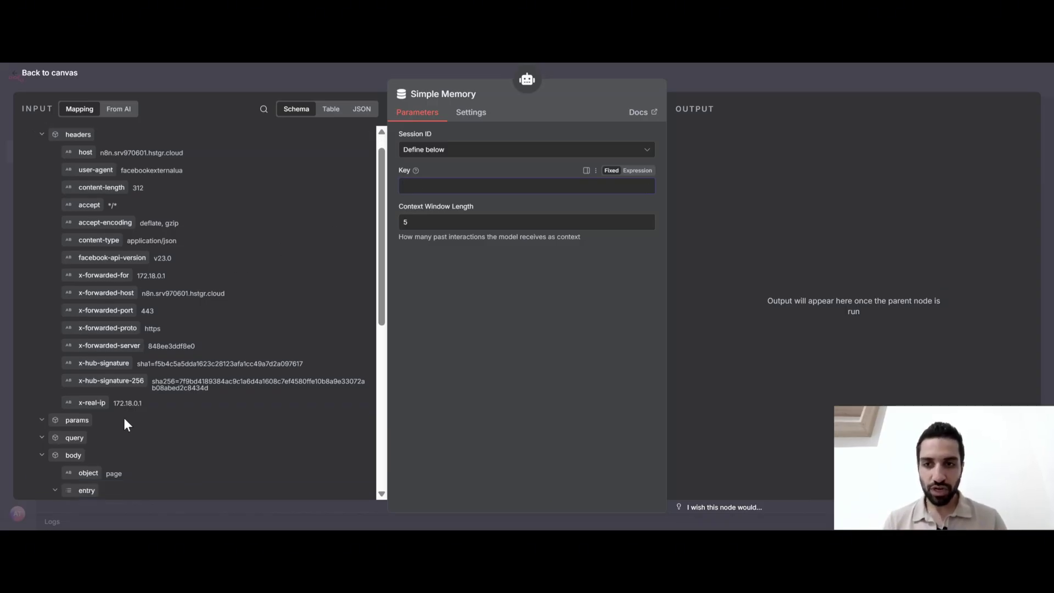
{"action": "scroll", "coordinate": [138, 407], "scroll_direction": "down", "scroll_amount": 6}
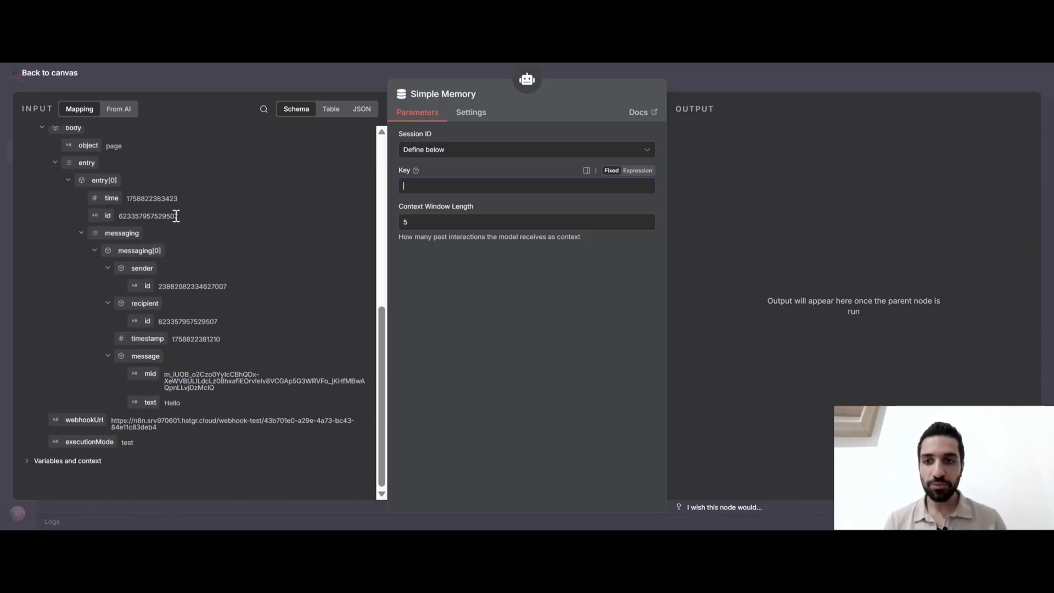
{"action": "scroll", "coordinate": [175, 211], "scroll_direction": "up", "scroll_amount": 1}
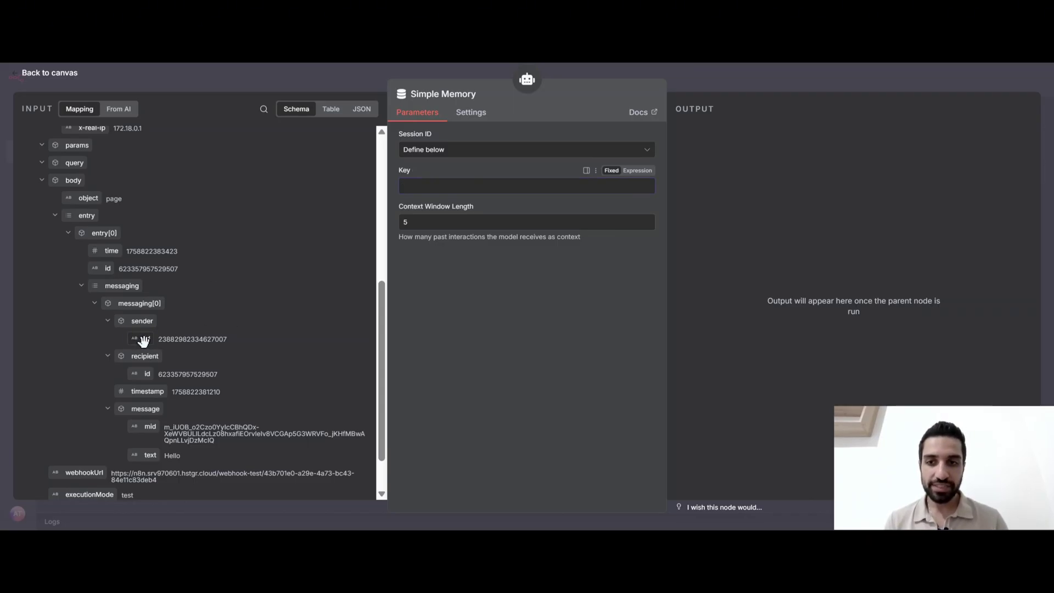
{"action": "left_click_drag", "start_coordinate": [140, 339], "coordinate": [420, 187]}
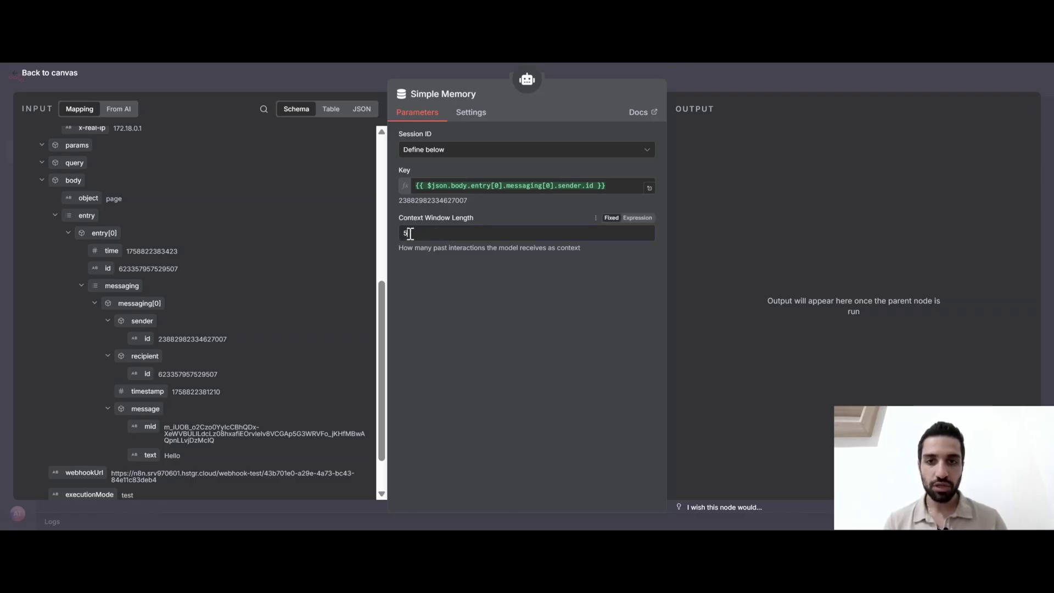
{"action": "key", "text": "BackSpace"}
{"action": "type", "text": "10"}
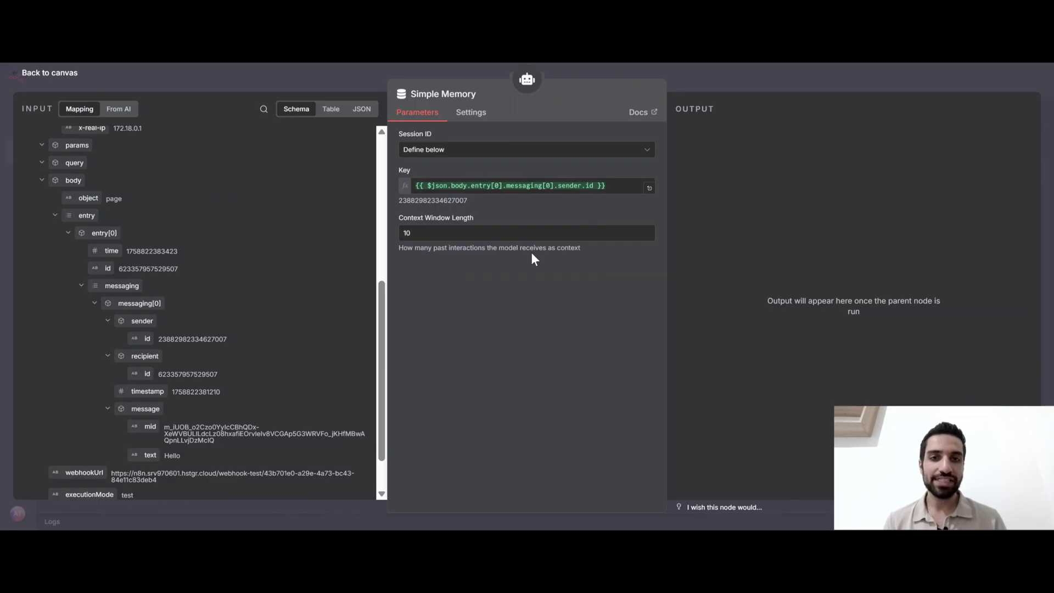
{"action": "key", "text": "Escape"}
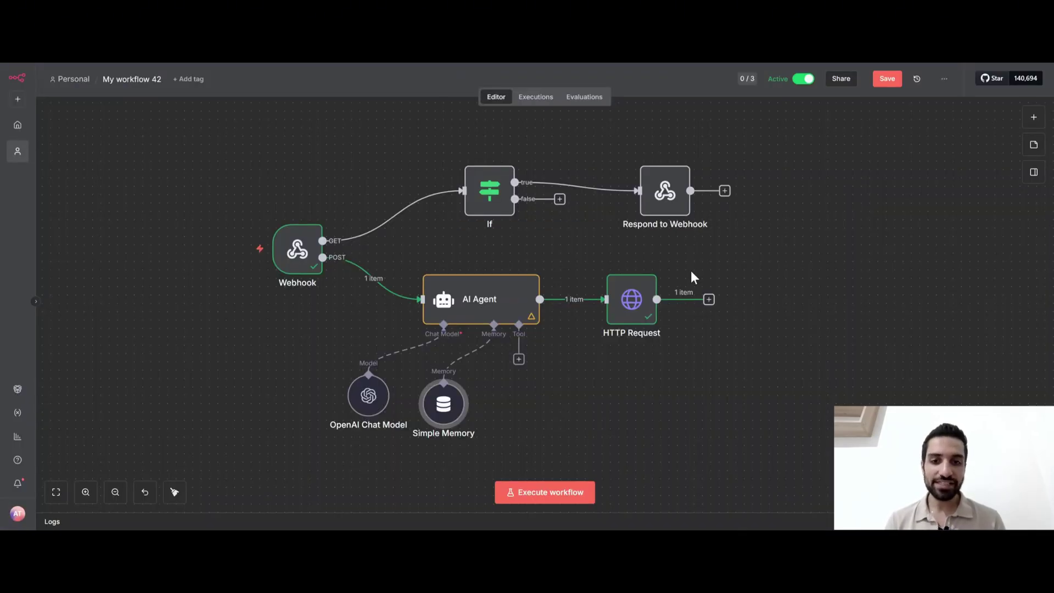
Save the workflow, then send your name and 'whats my name' in the Messenger chat
{"action": "left_click", "coordinate": [888, 83]}
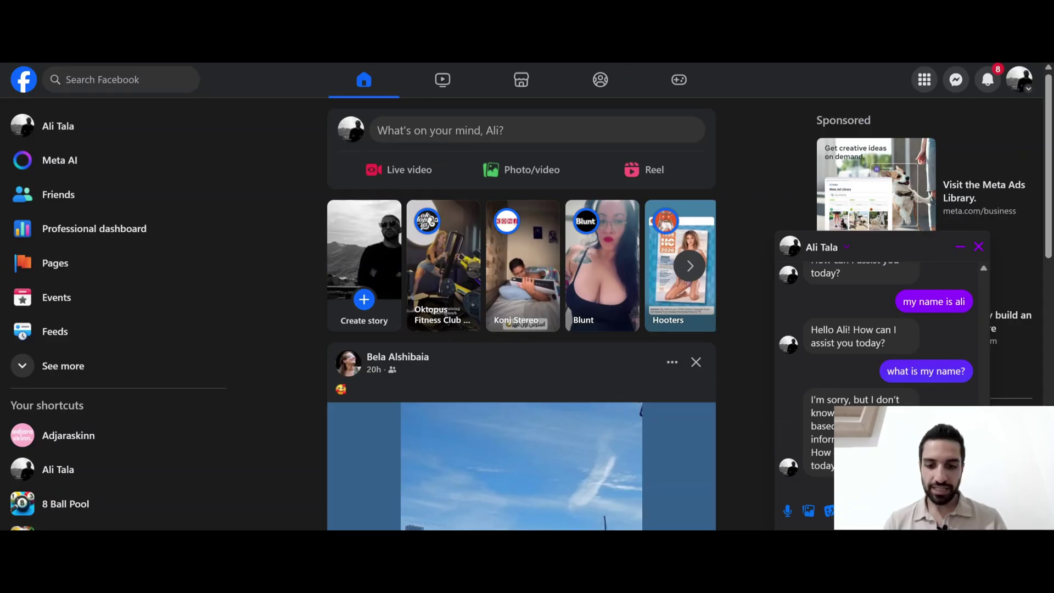
{"action": "type", "text": "my n"}
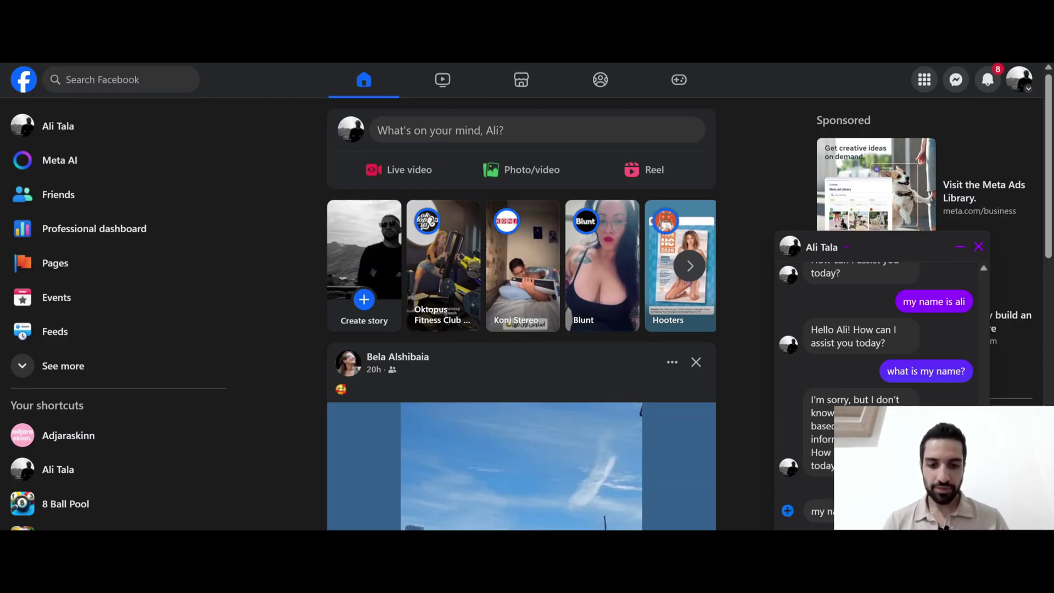
{"action": "key", "text": "Return"}
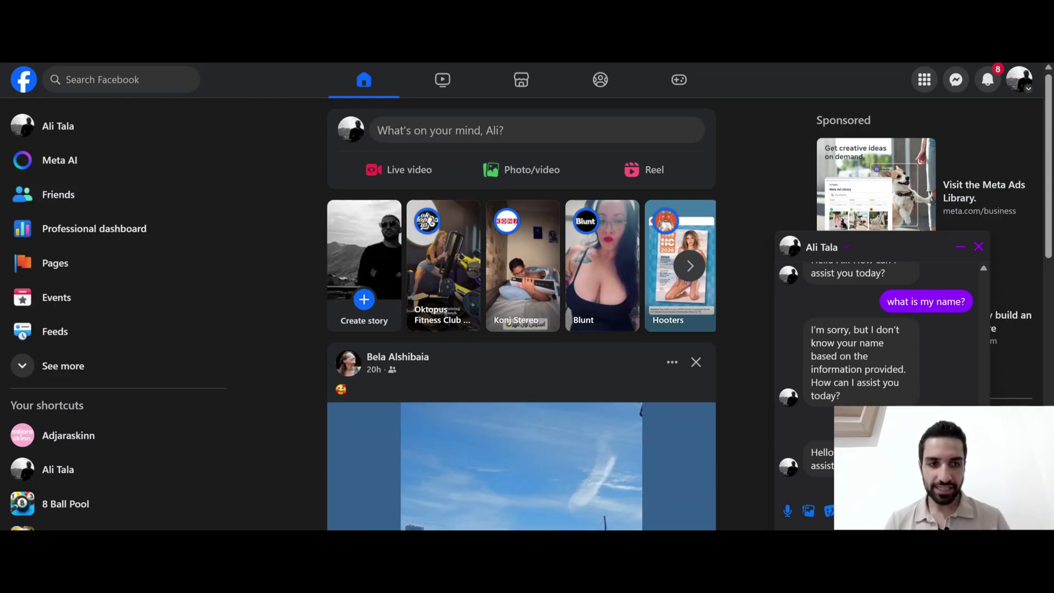
{"action": "type", "text": "whats"}
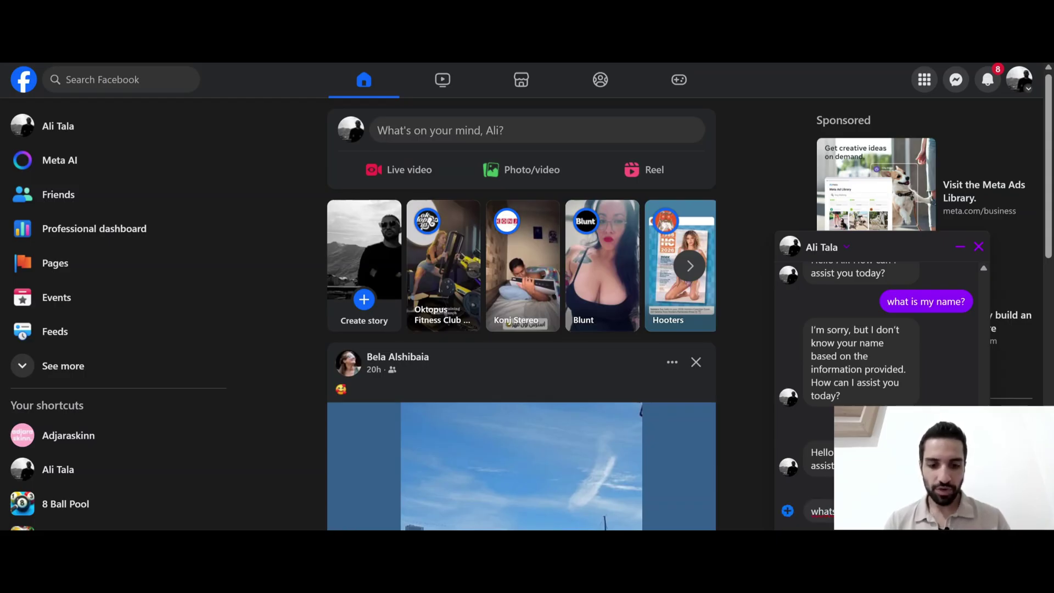
{"action": "key", "text": "Return"}
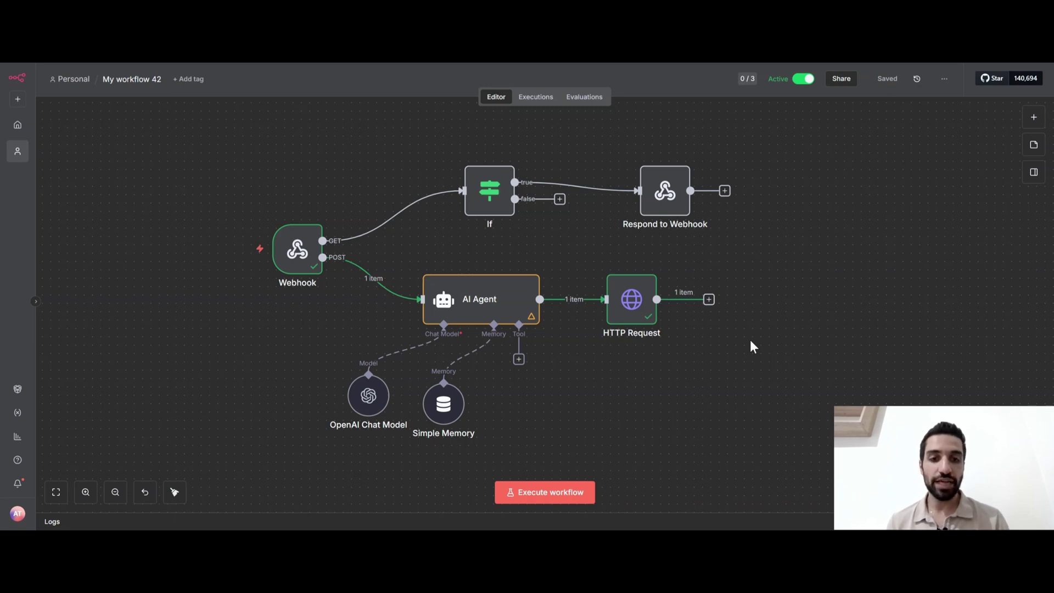
{"action": "key", "text": "ctrl+a"}
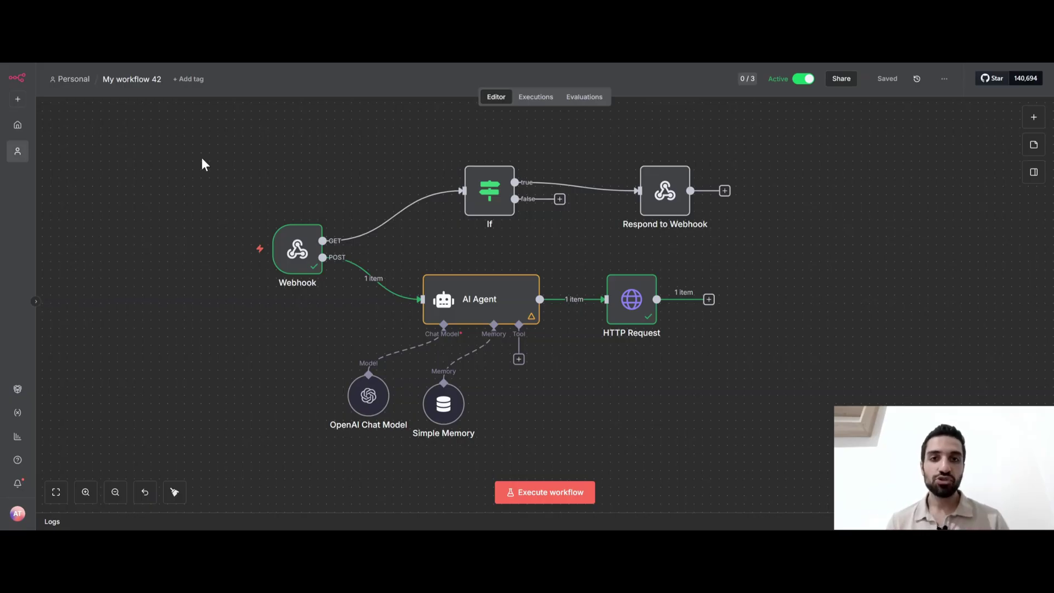
{"action": "left_click", "coordinate": [944, 81]}
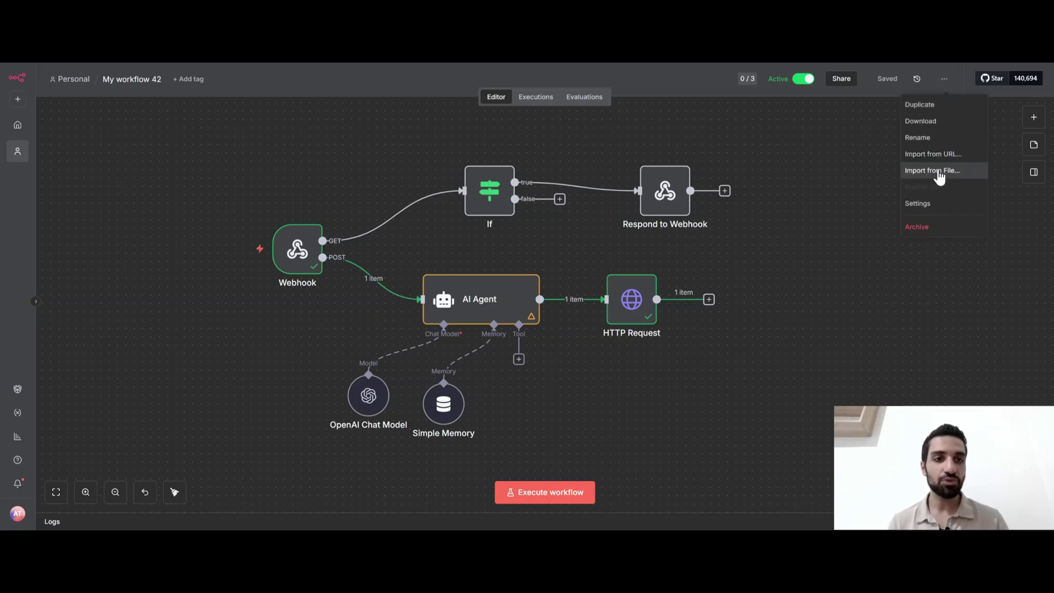
{"action": "left_click", "coordinate": [816, 218]}
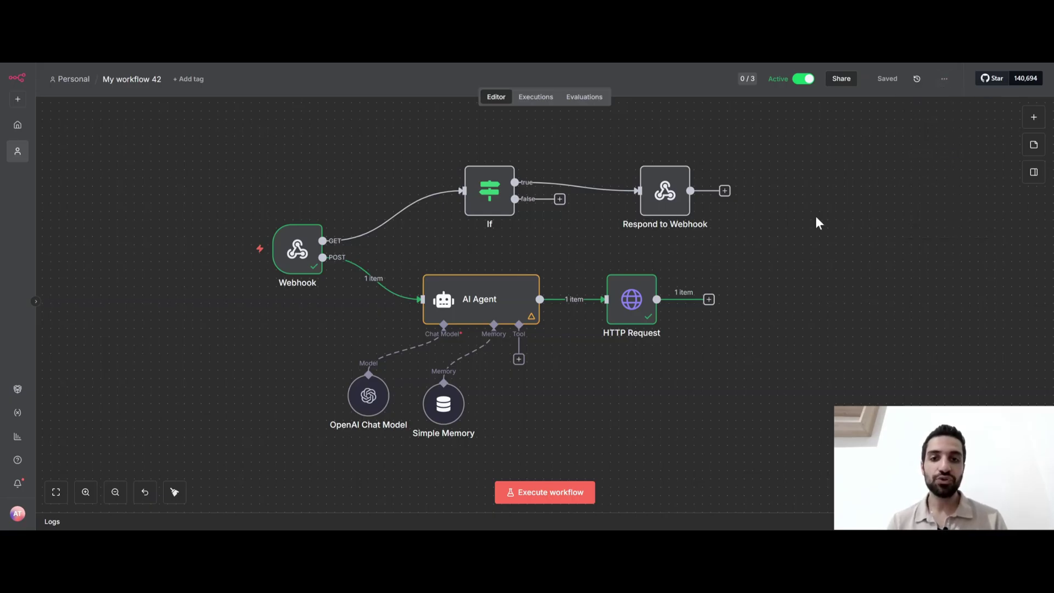